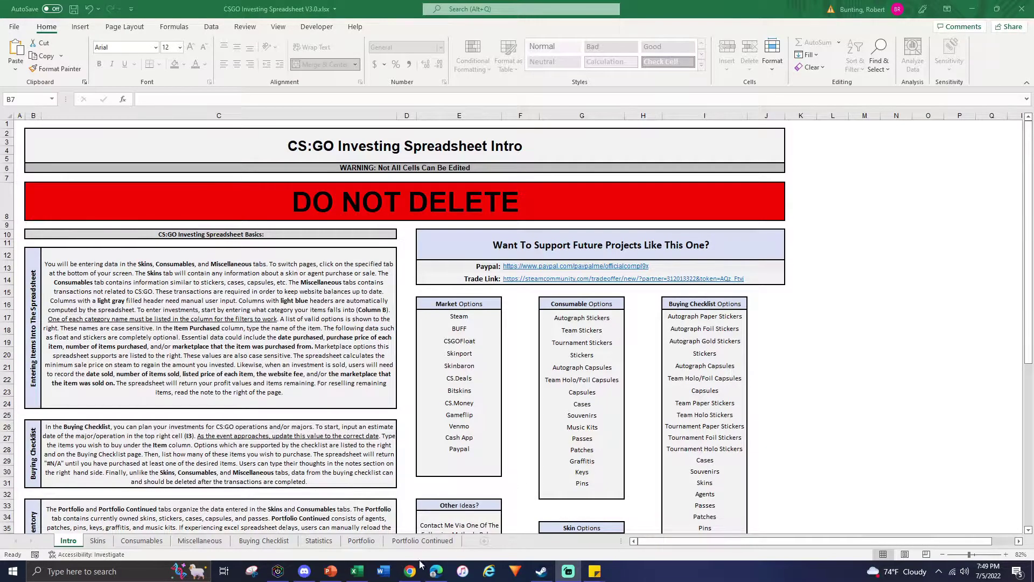
# Step: In Google Drive, go from Spreadsheets / Guides into the CS:GO folder listing V1.0, V2.0 and V3.0
pyautogui.moveTo(418, 572)
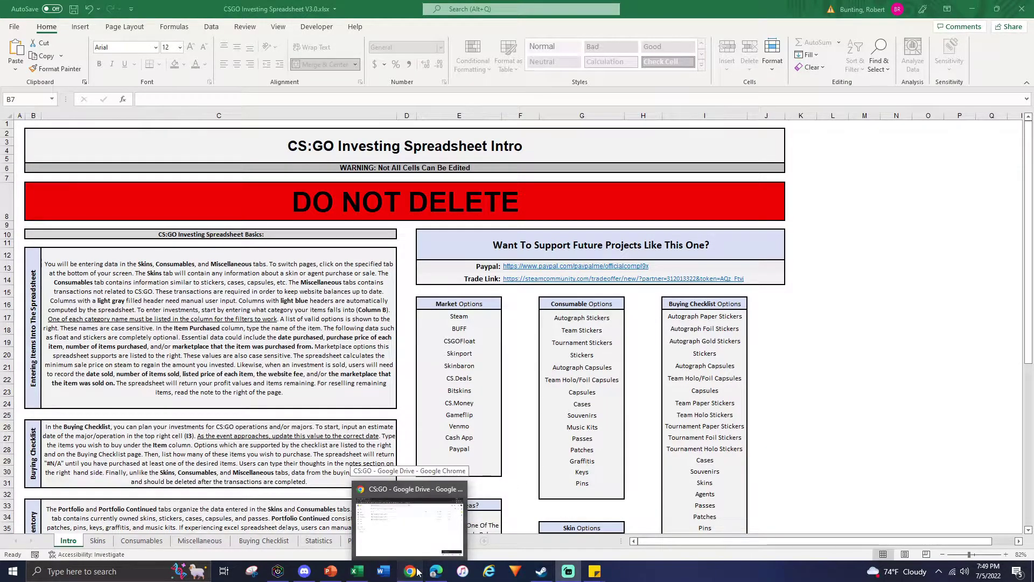
pyautogui.click(418, 572)
pyautogui.click(284, 103)
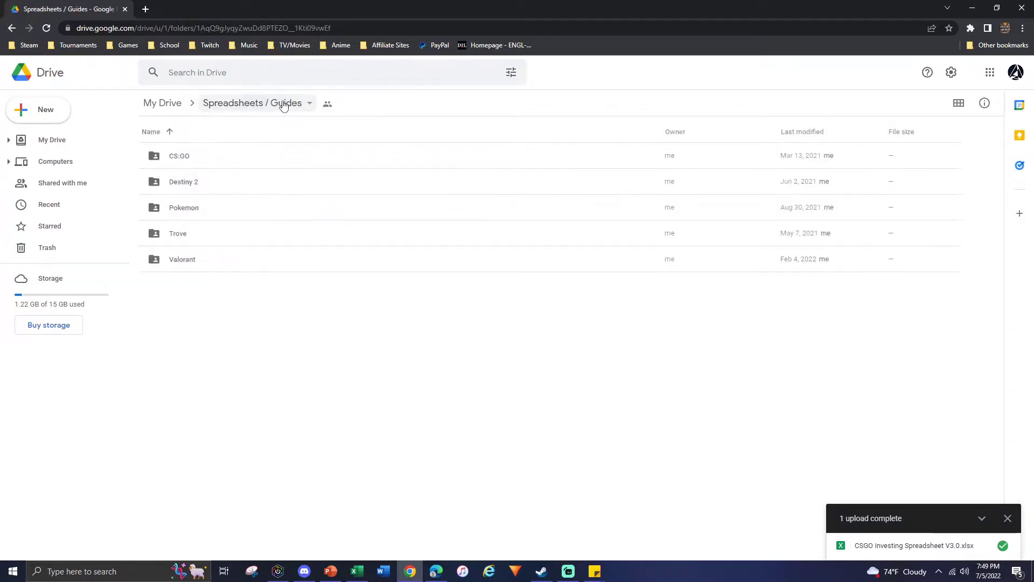
pyautogui.doubleClick(182, 155)
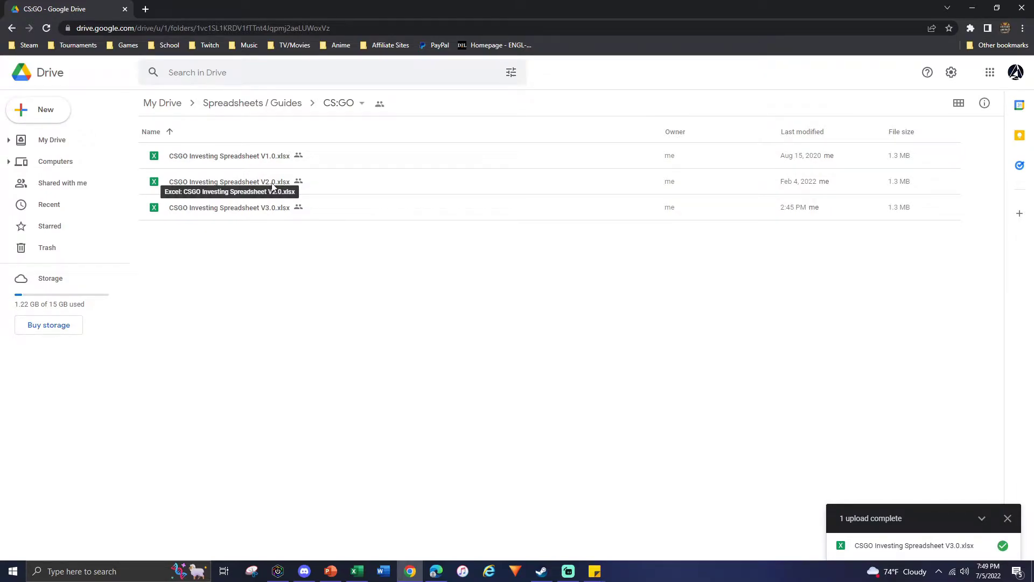
pyautogui.click(981, 8)
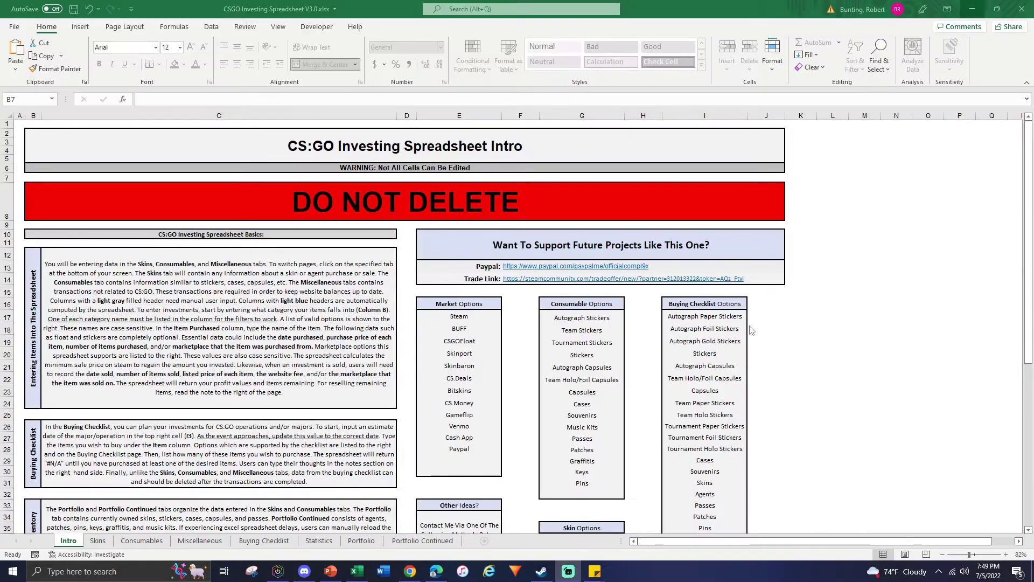
pyautogui.click(759, 311)
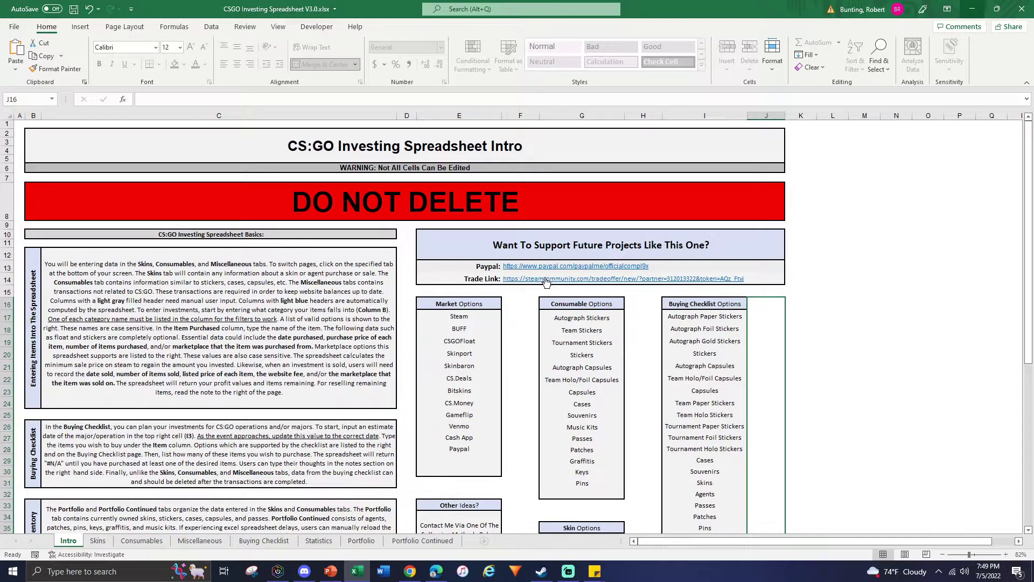
pyautogui.scroll(-3, 544, 283)
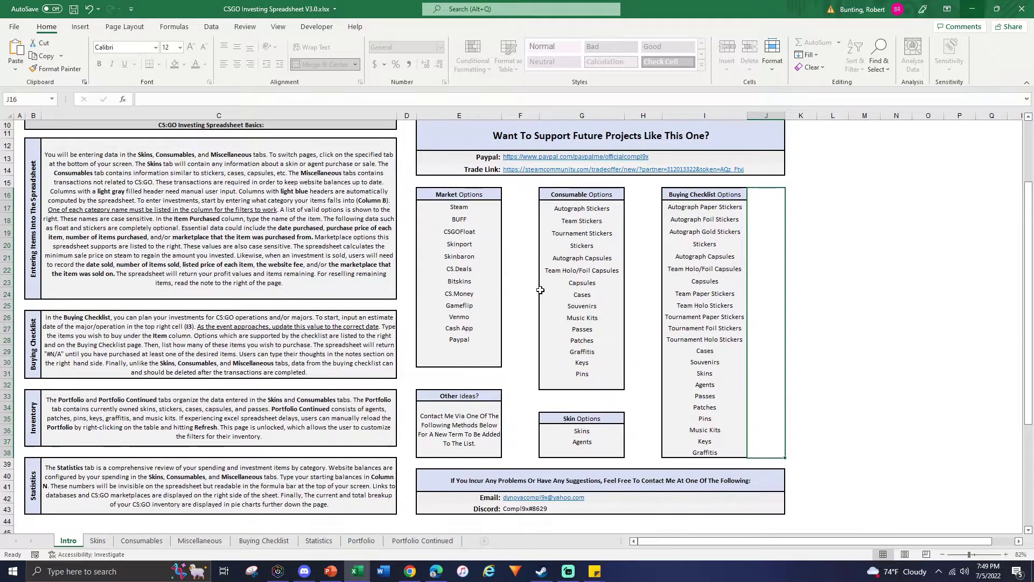
pyautogui.click(273, 227)
pyautogui.click(226, 351)
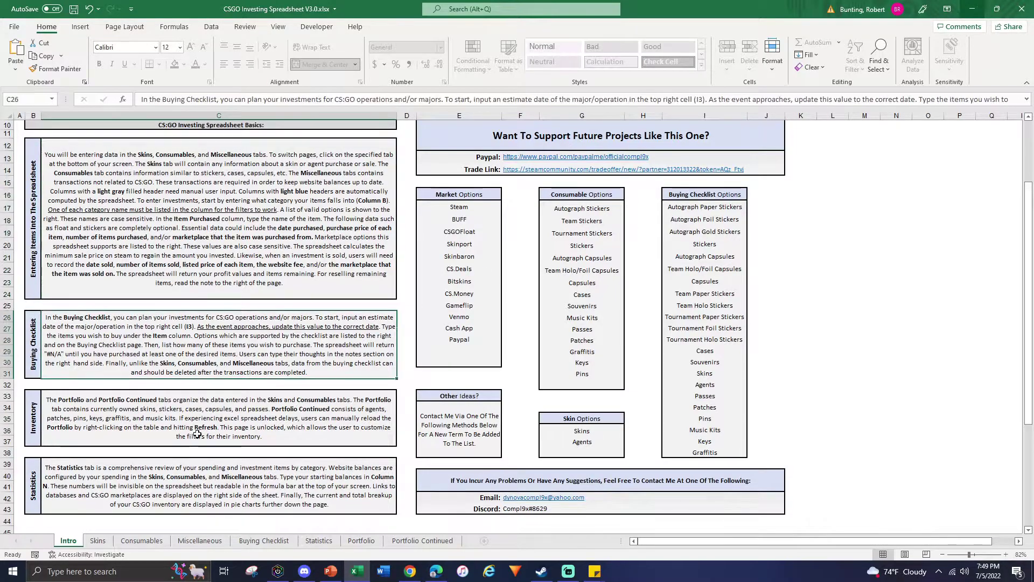
pyautogui.click(197, 434)
pyautogui.click(226, 485)
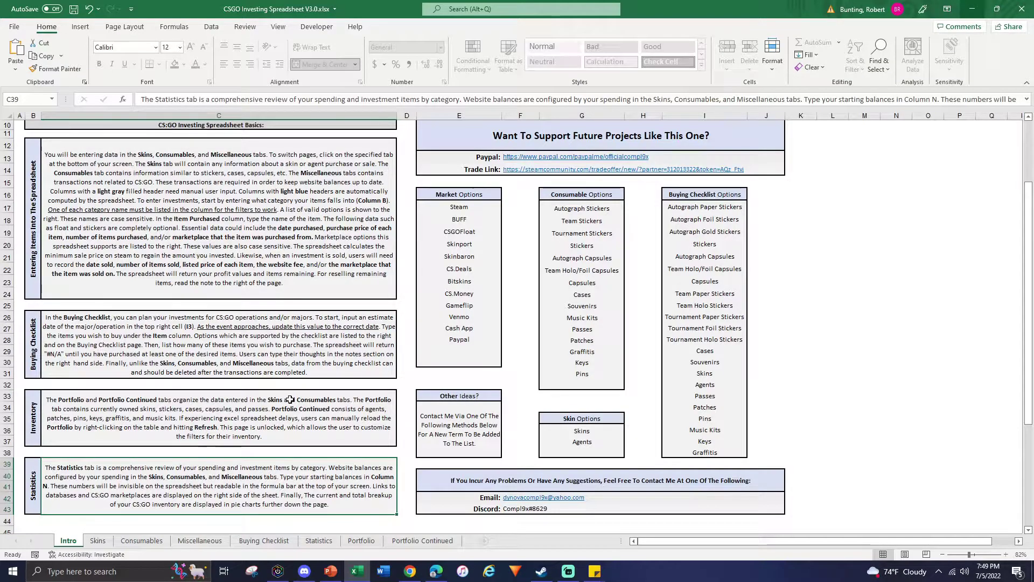
pyautogui.scroll(3, 290, 399)
pyautogui.scroll(-4, 319, 301)
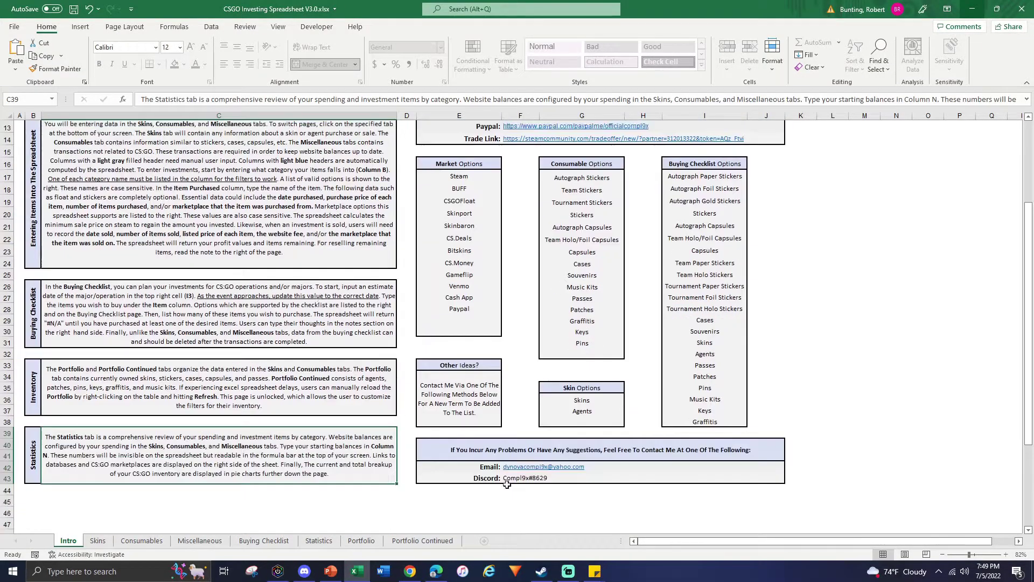
pyautogui.click(474, 466)
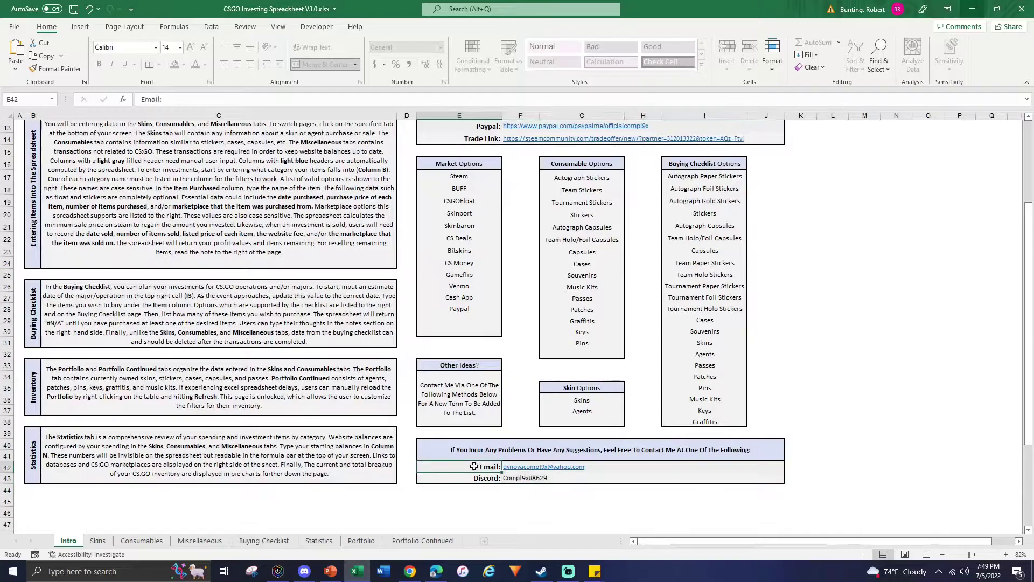
pyautogui.click(406, 412)
pyautogui.scroll(-4, 405, 412)
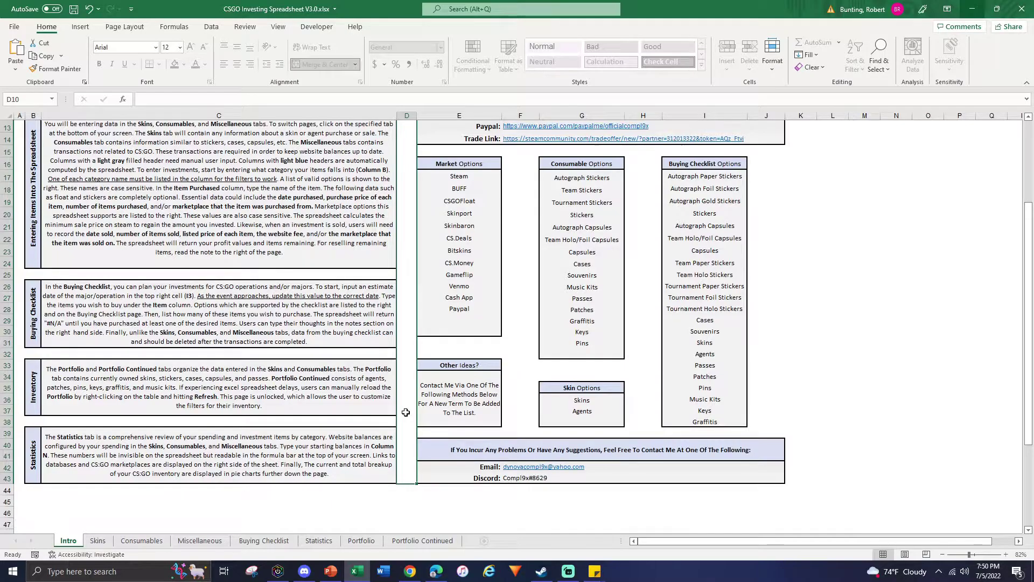
# Step: Highlight the Intro sheet's Market Options entries such as Venmo, Cash App and Paypal, then switch to Skins
pyautogui.scroll(3, 407, 409)
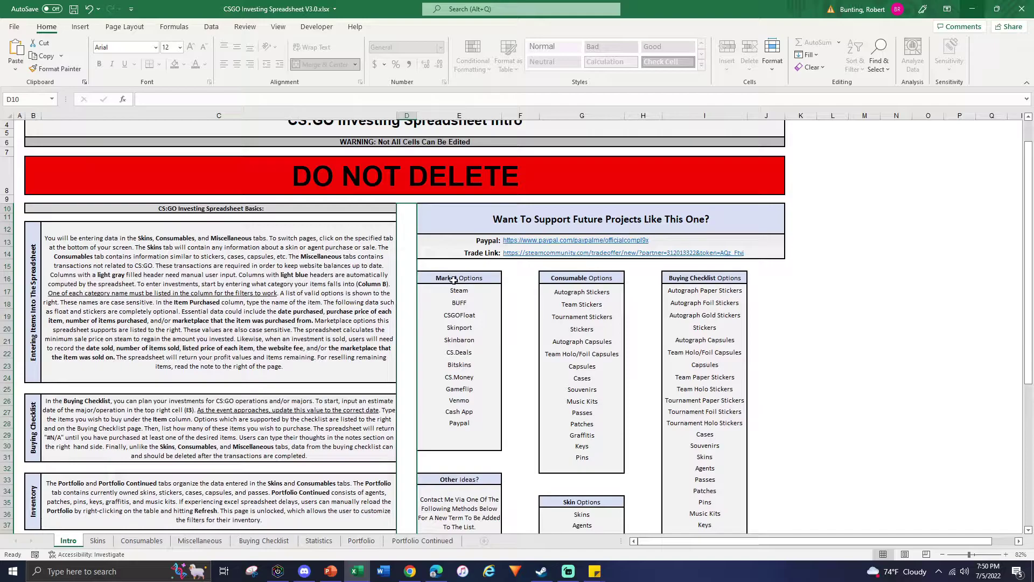
pyautogui.moveTo(454, 279); pyautogui.dragTo(466, 441)
pyautogui.click(467, 441)
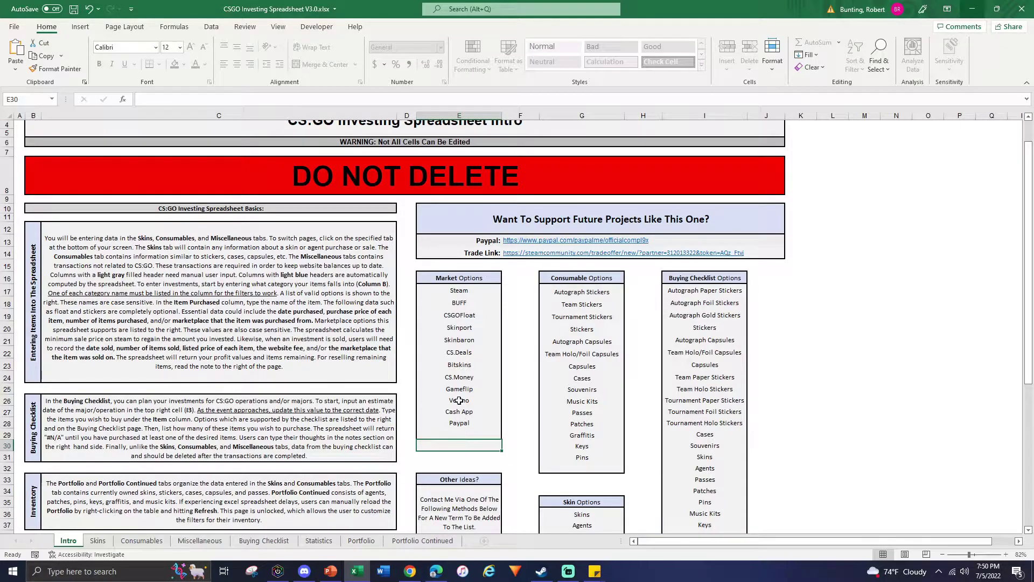
pyautogui.moveTo(459, 401); pyautogui.dragTo(461, 412)
pyautogui.click(466, 434)
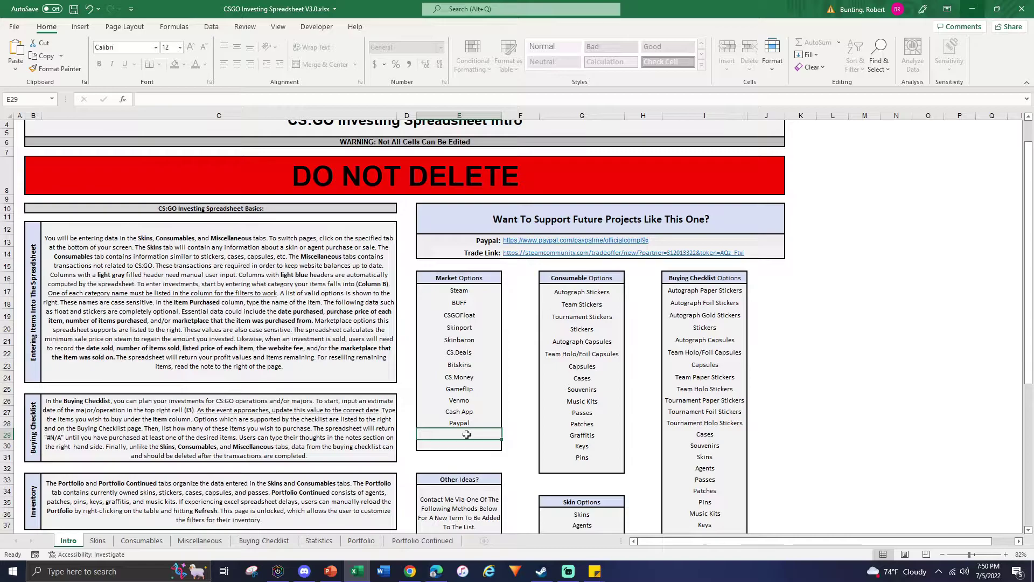
pyautogui.scroll(-2, 509, 407)
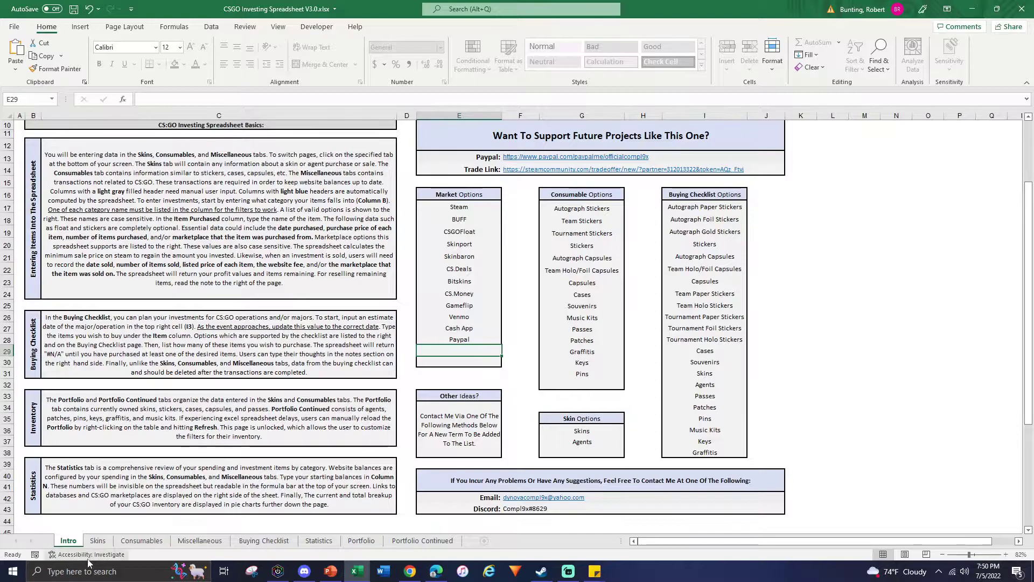
pyautogui.click(98, 541)
# Step: Glance at the Consumables and Miscellaneous sheets, then come back to the Skins log
pyautogui.click(149, 350)
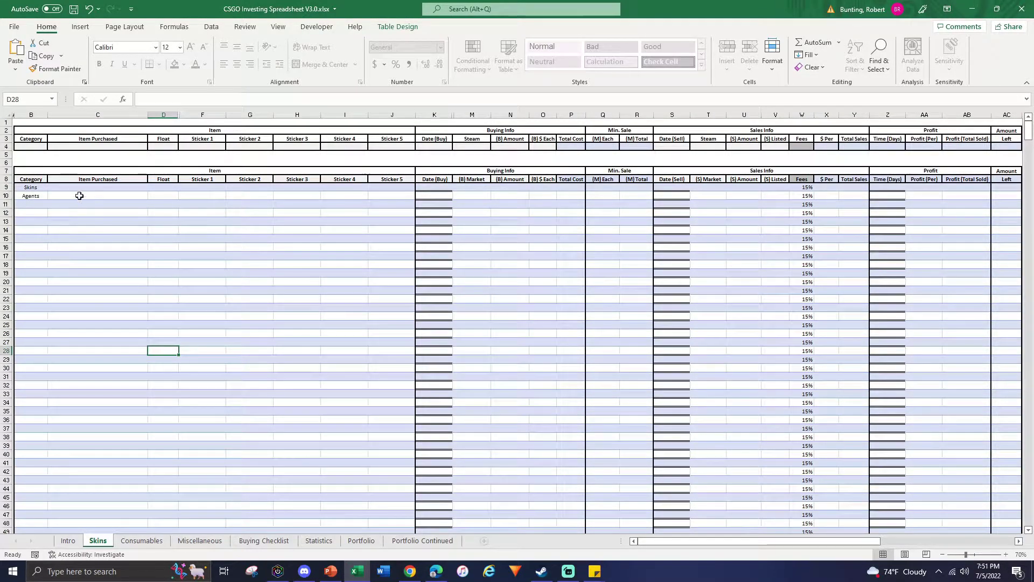
pyautogui.click(146, 541)
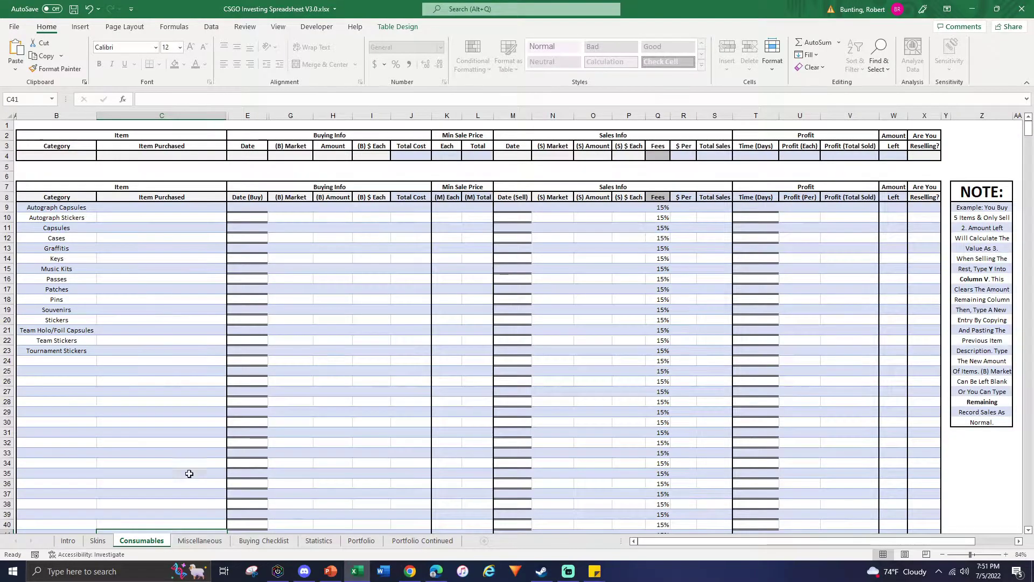
pyautogui.click(195, 542)
pyautogui.click(110, 542)
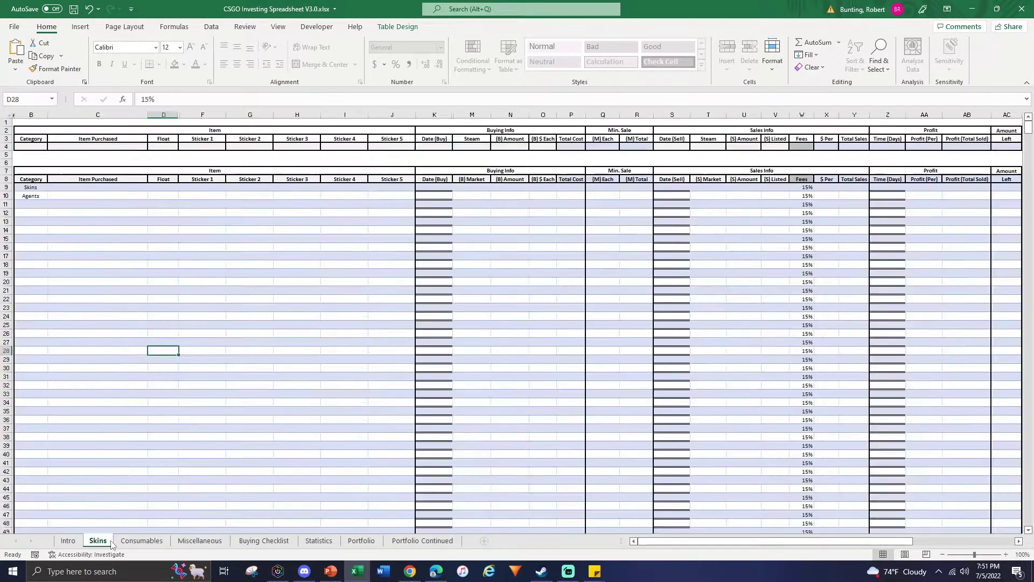
# Step: Enter USP-S | Printstream with float 0.02 in row 9, leaving the sticker cells empty
pyautogui.click(80, 189)
pyautogui.write('USP')
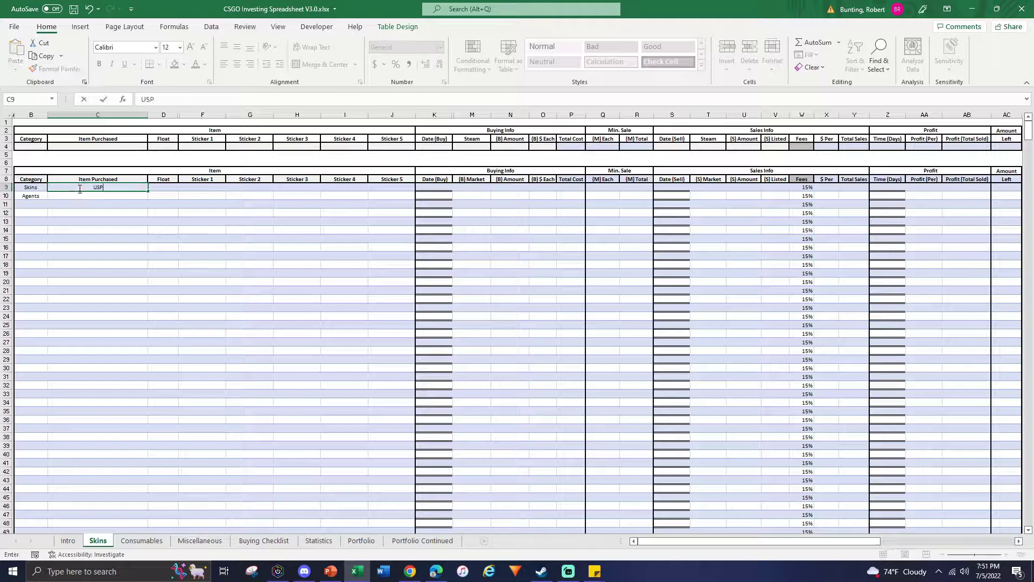
pyautogui.write('-S | MPrintstream')
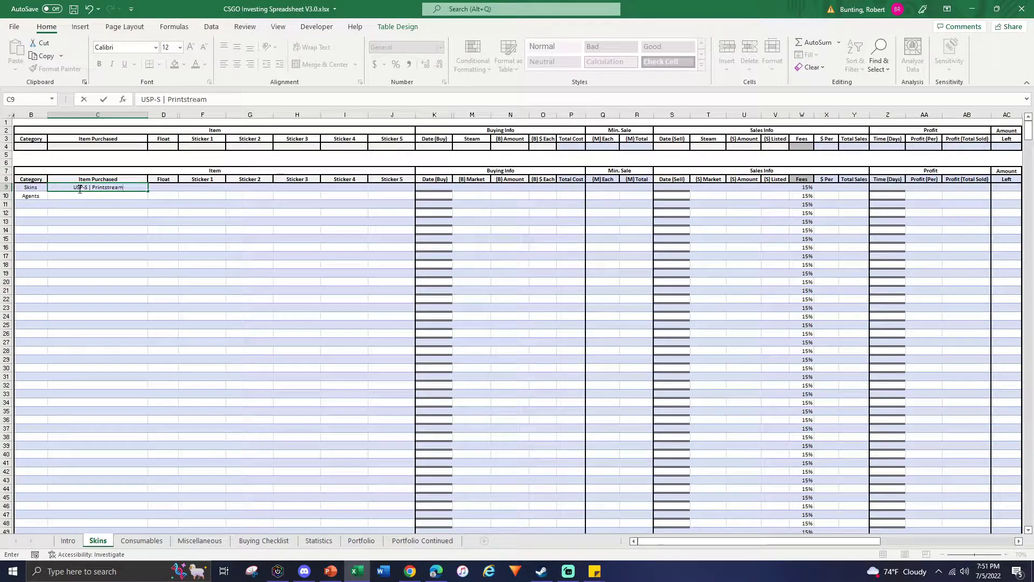
pyautogui.press('Tab')
pyautogui.write('0.02')
pyautogui.press('Tab')
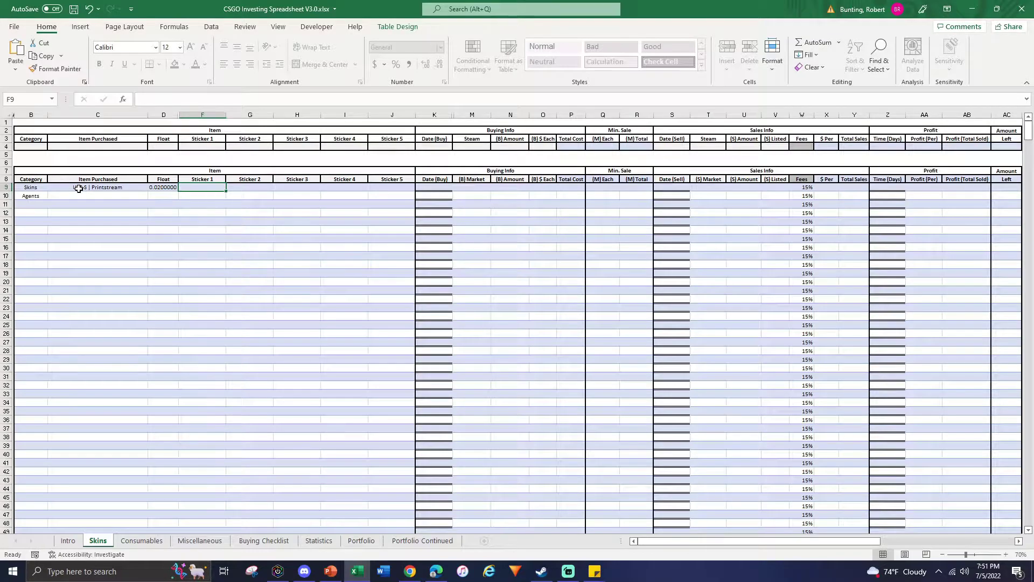
pyautogui.moveTo(218, 187); pyautogui.dragTo(392, 315)
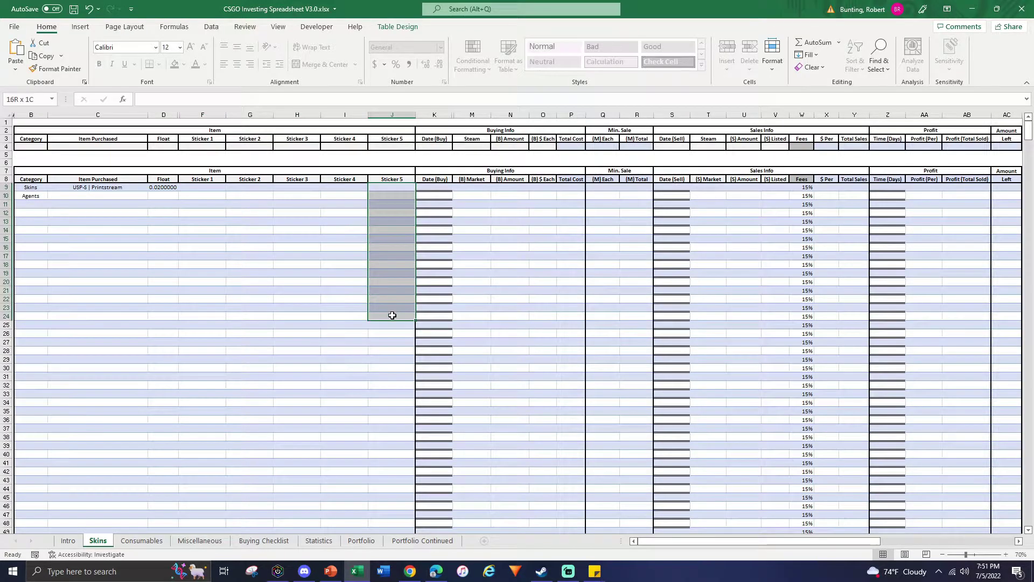
pyautogui.click(206, 187)
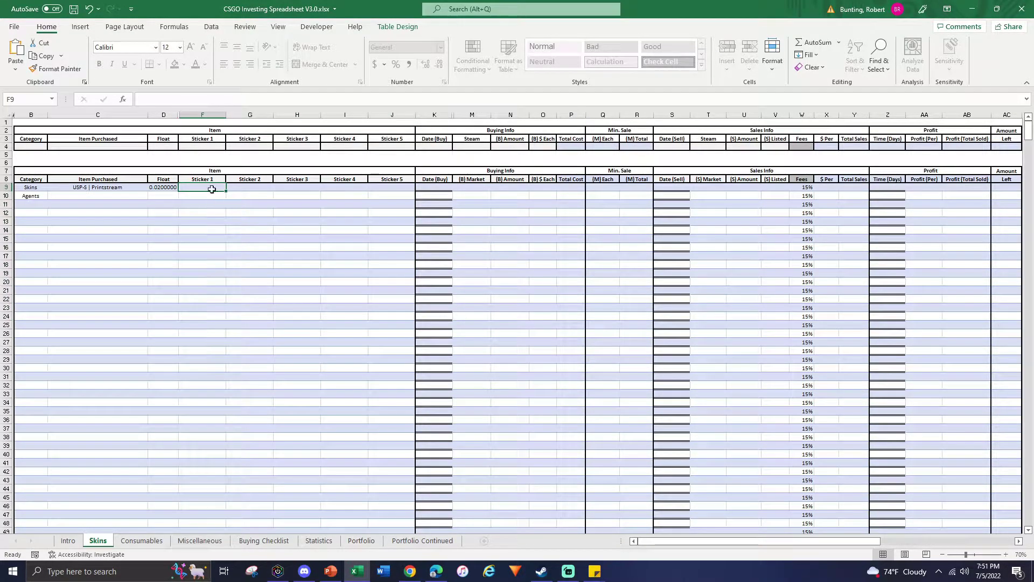
# Step: Log the row 9 purchase: bought 7/5/202 on Steam, amount 1, at $450.00 each
pyautogui.click(431, 188)
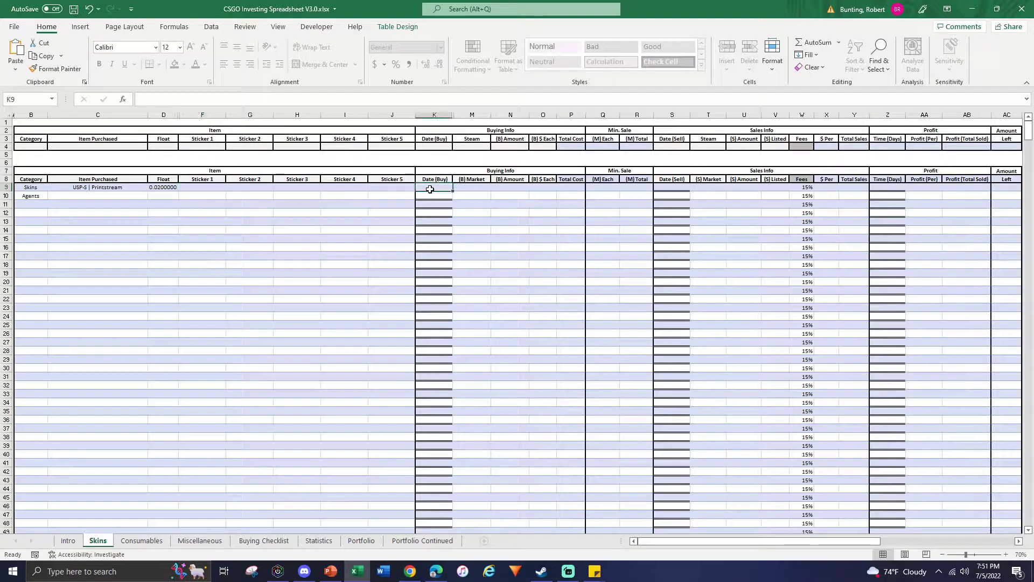
pyautogui.write('7/5/2022')
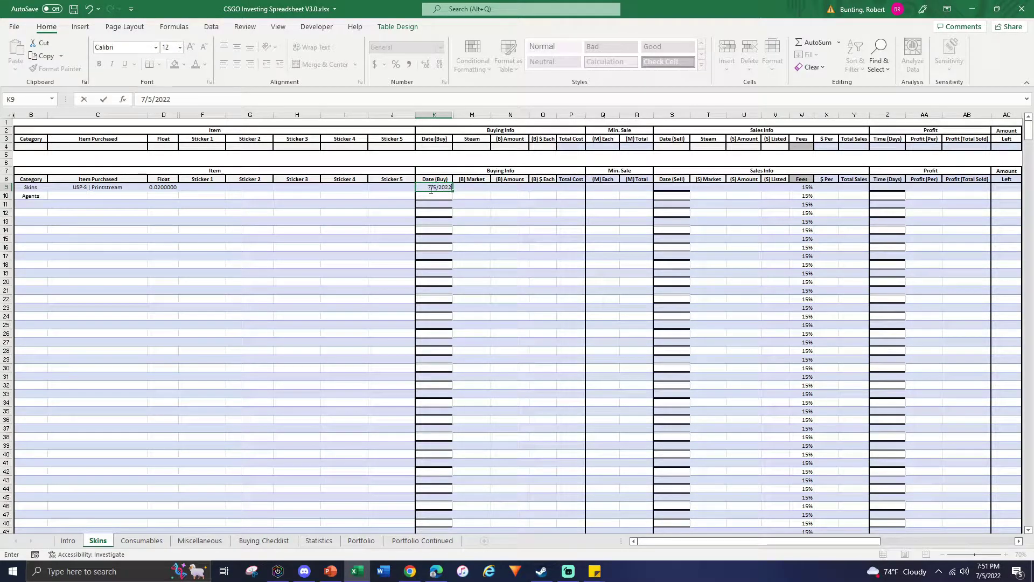
pyautogui.press('Tab')
pyautogui.write('Steam')
pyautogui.press('Tab')
pyautogui.write('4')
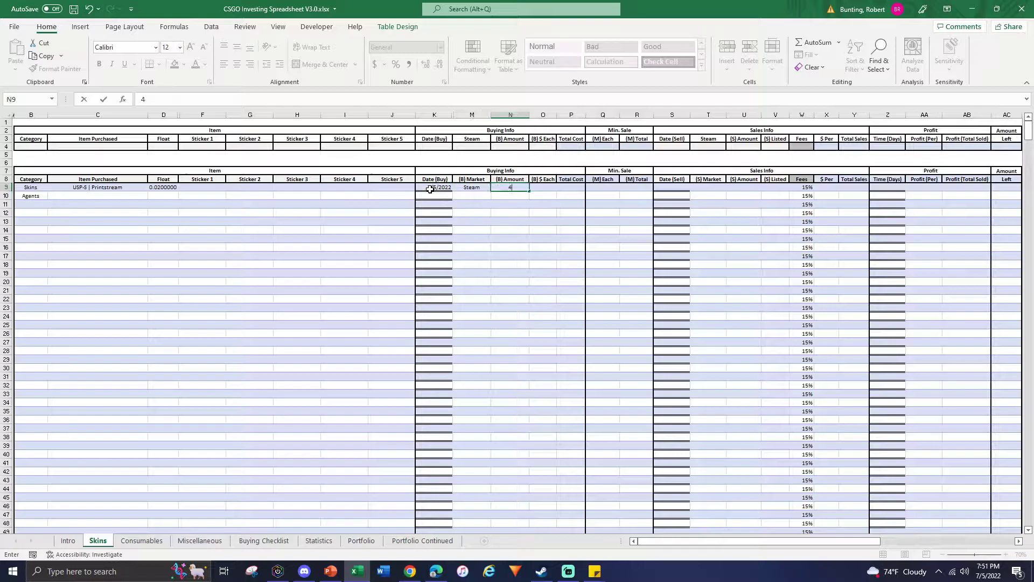
pyautogui.press('BackSpace')
pyautogui.write('1')
pyautogui.click(538, 189)
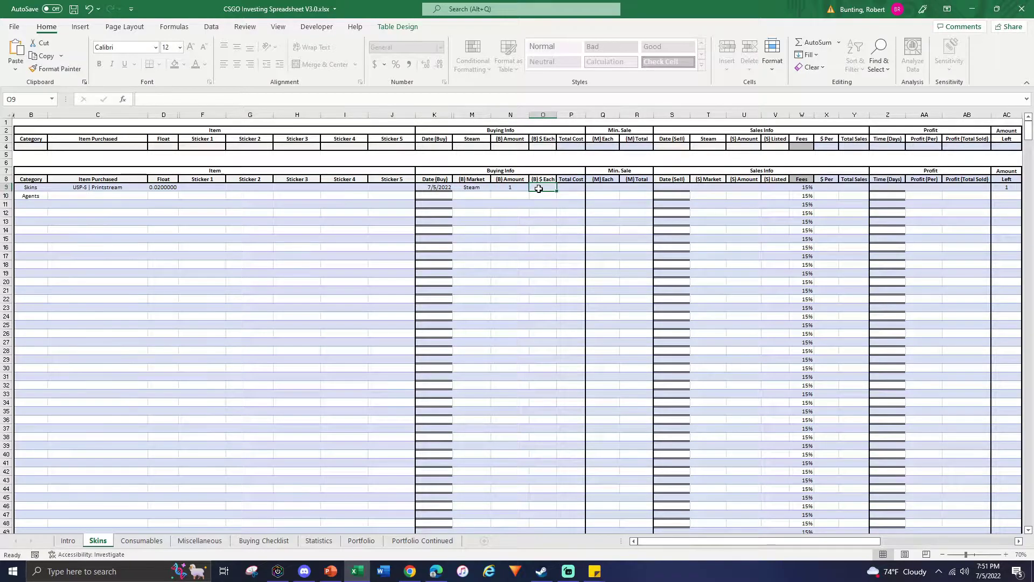
pyautogui.write('450')
pyautogui.press('Return')
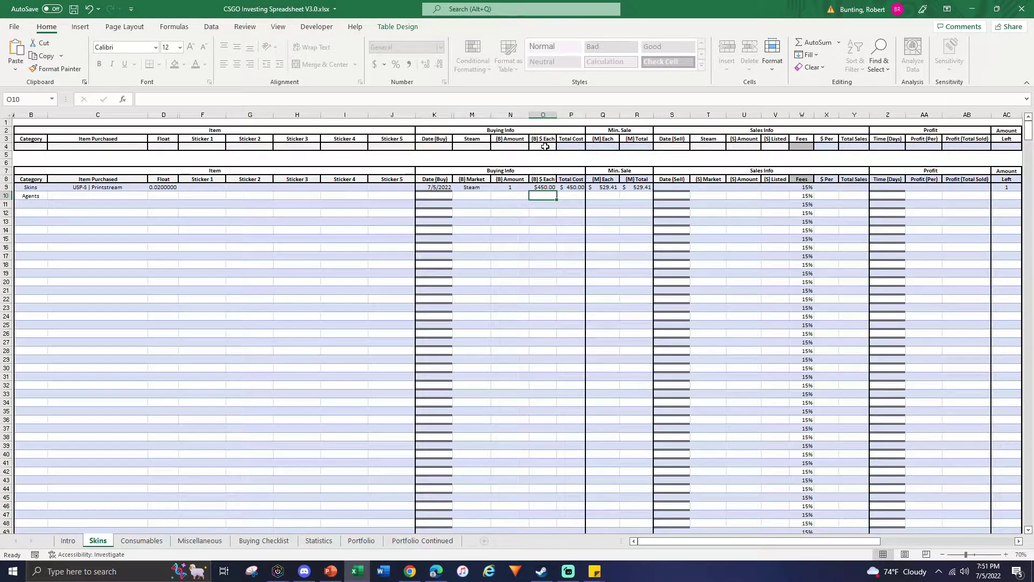
# Step: Check the 15% fee cells and the Printstream row's sales info, then go to Consumables
pyautogui.moveTo(804, 221); pyautogui.dragTo(801, 263)
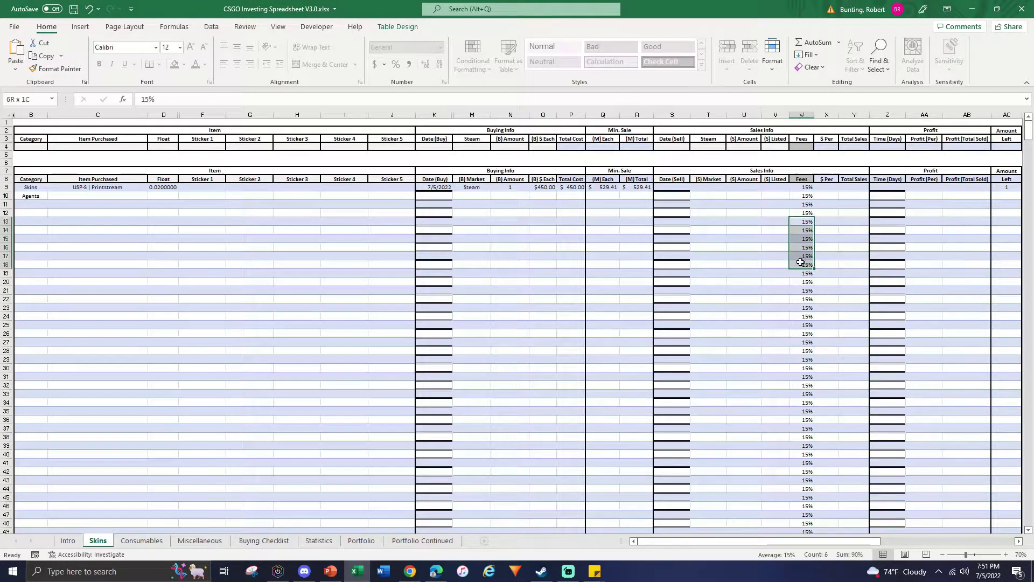
pyautogui.scroll(-3, 803, 199)
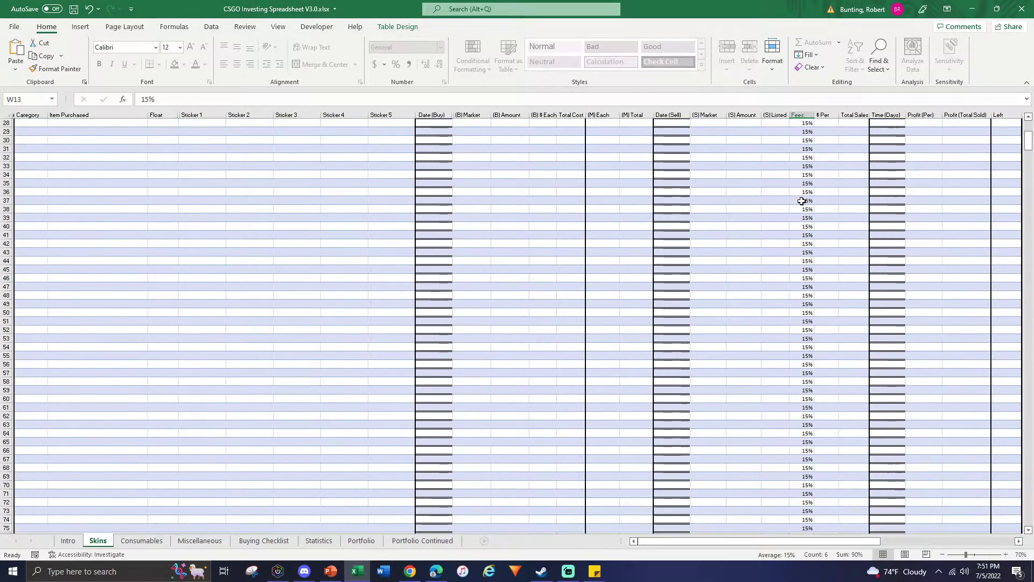
pyautogui.scroll(1, 800, 221)
pyautogui.scroll(2, 800, 221)
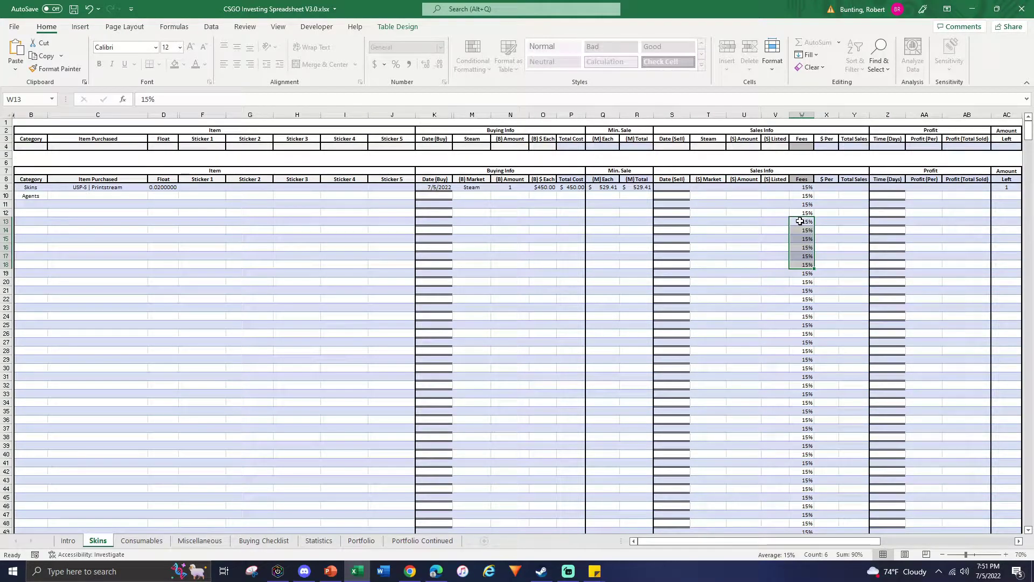
pyautogui.click(799, 187)
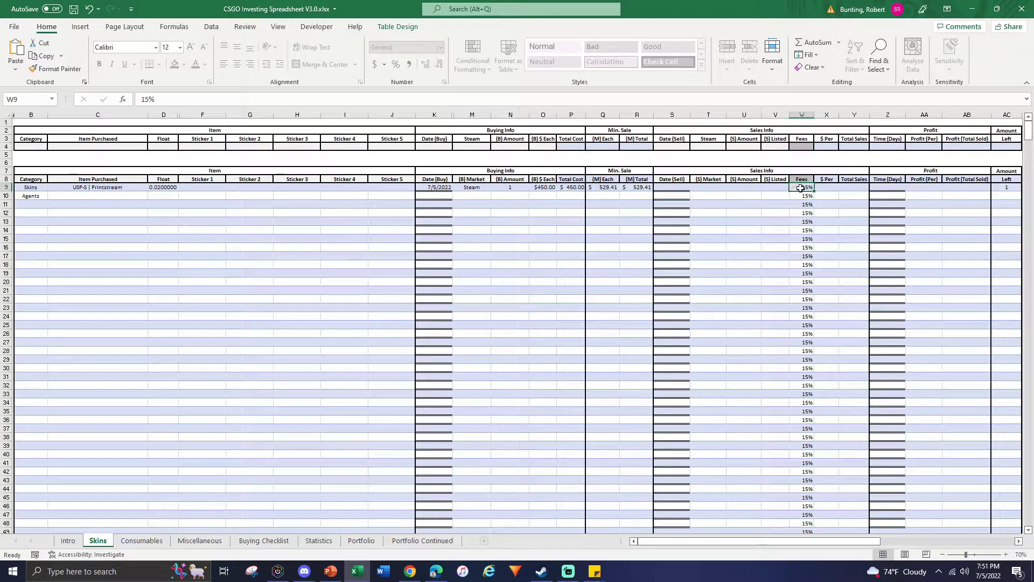
pyautogui.click(710, 203)
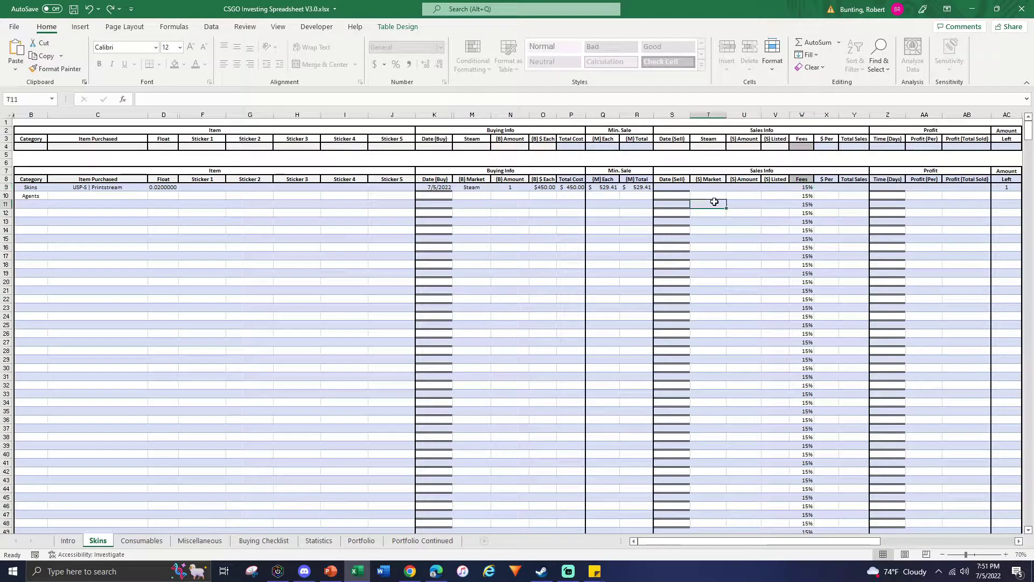
pyautogui.moveTo(676, 185); pyautogui.dragTo(806, 187)
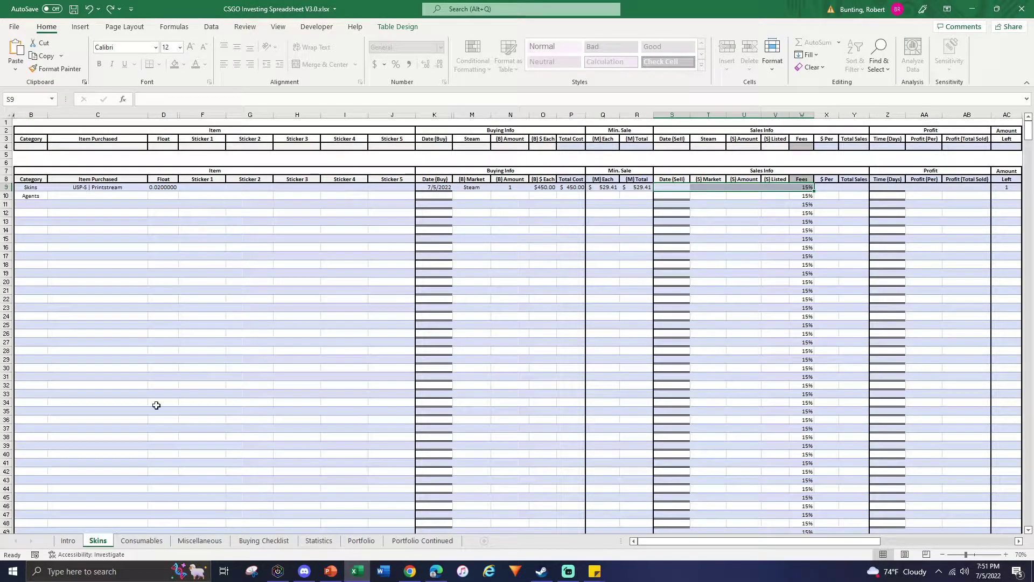
pyautogui.click(141, 540)
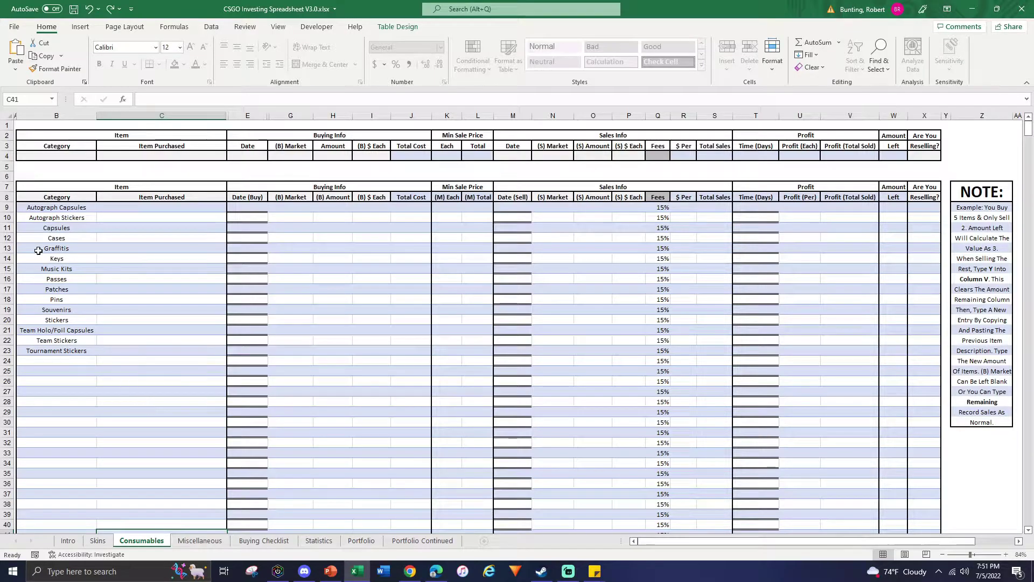
# Step: Select the consumable category list, including Autograph Capsules and Autograph Stickers, then return to Skins
pyautogui.moveTo(66, 209); pyautogui.dragTo(62, 353)
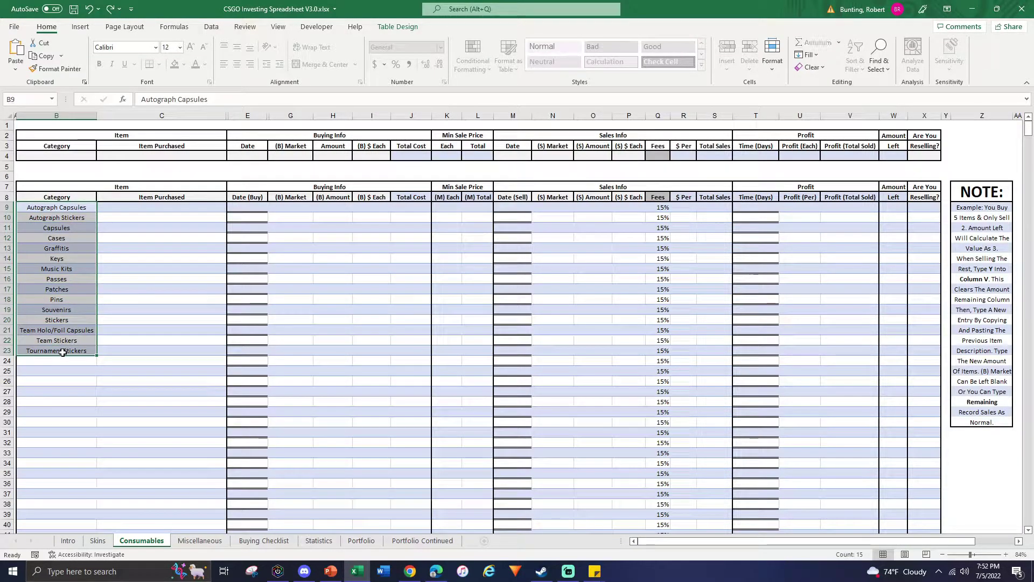
pyautogui.click(157, 289)
pyautogui.click(60, 211)
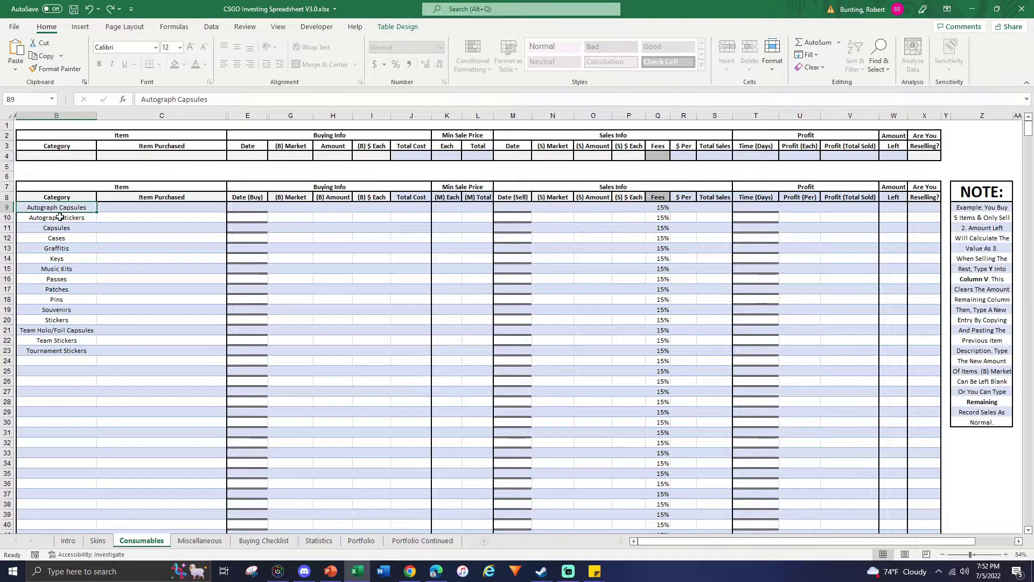
pyautogui.click(71, 217)
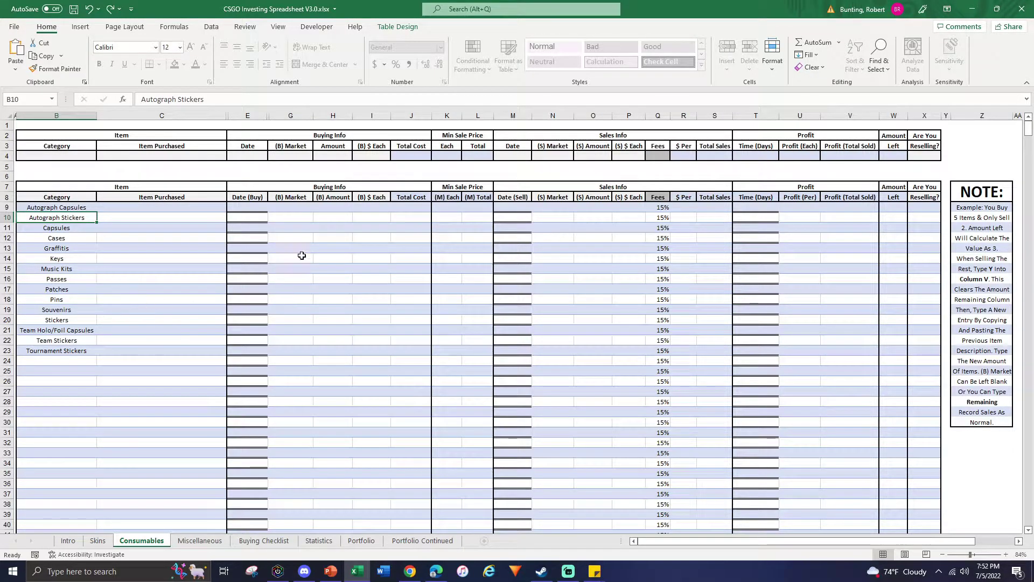
pyautogui.click(98, 540)
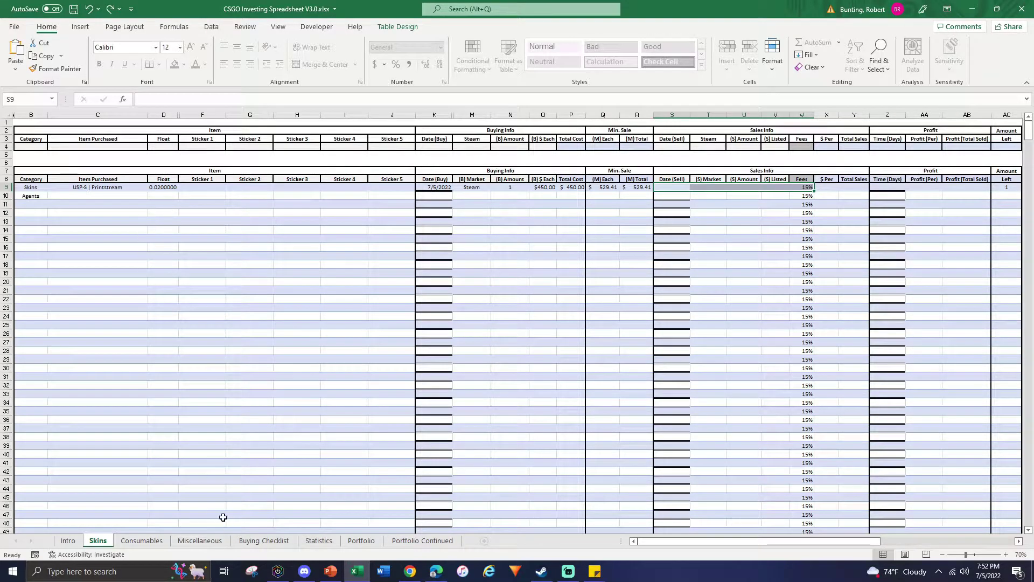
# Step: Look at the Miscellaneous sheet's outgoing payment Description cell, briefly revisiting Skins
pyautogui.click(200, 541)
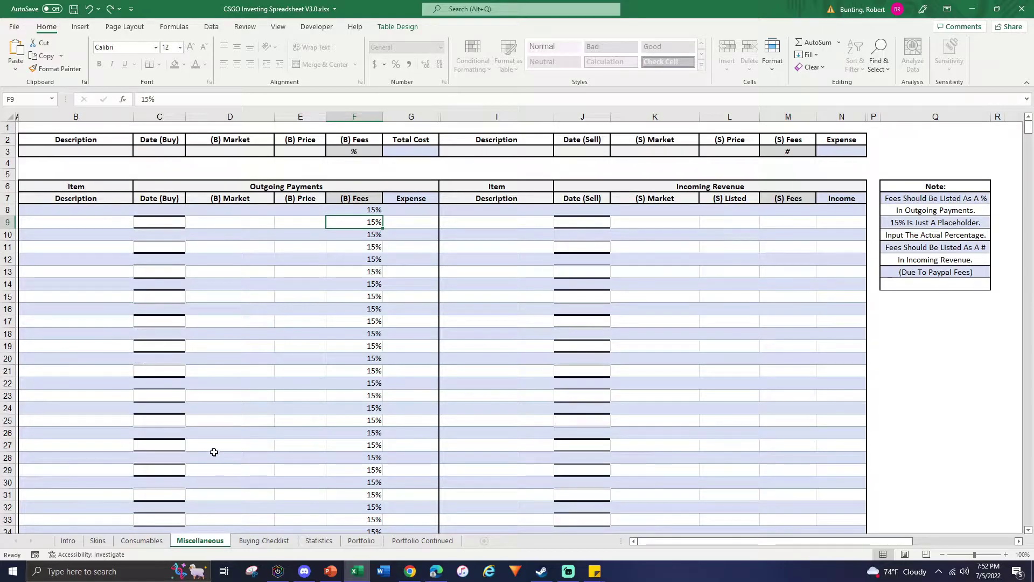
pyautogui.click(100, 211)
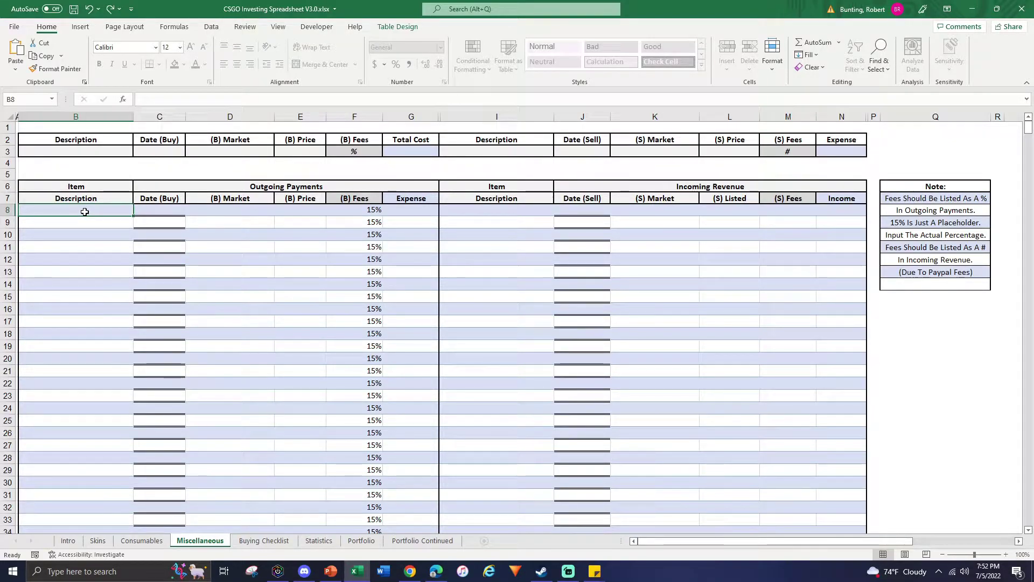
pyautogui.click(98, 540)
pyautogui.click(200, 541)
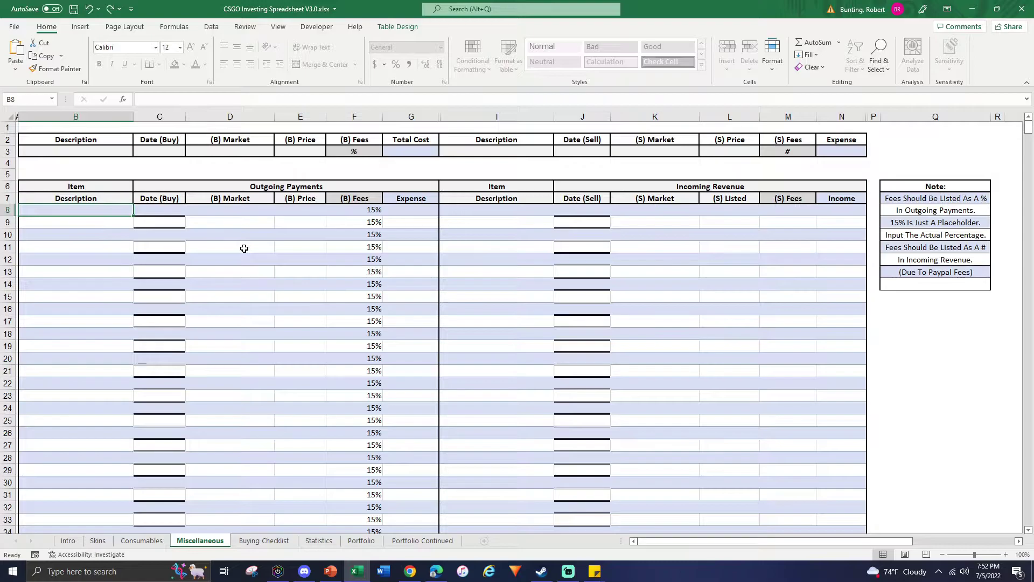
# Step: Inspect the Statistics Website Balances, including the Steam balance of -$450.00
pyautogui.click(319, 541)
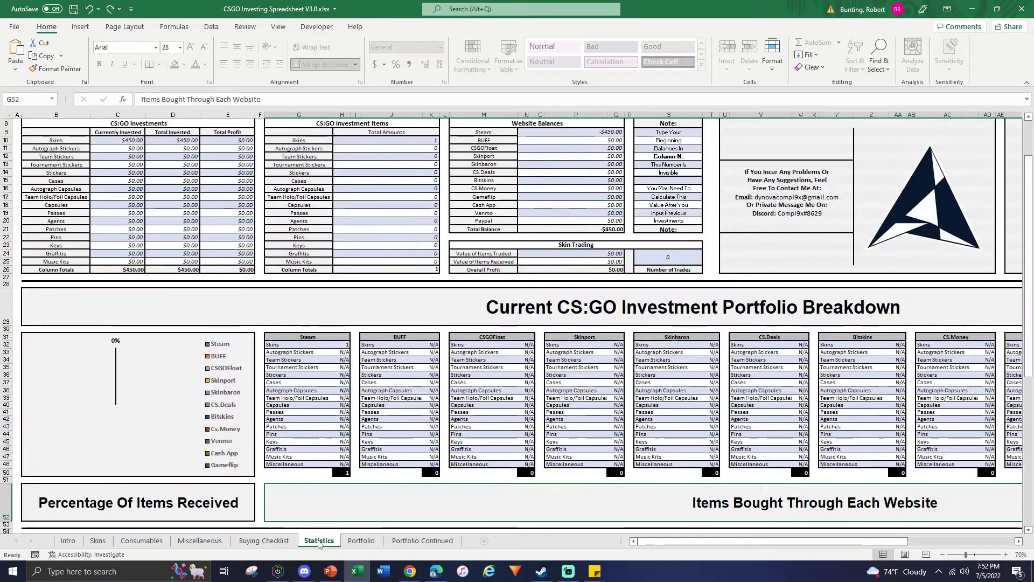
pyautogui.click(597, 133)
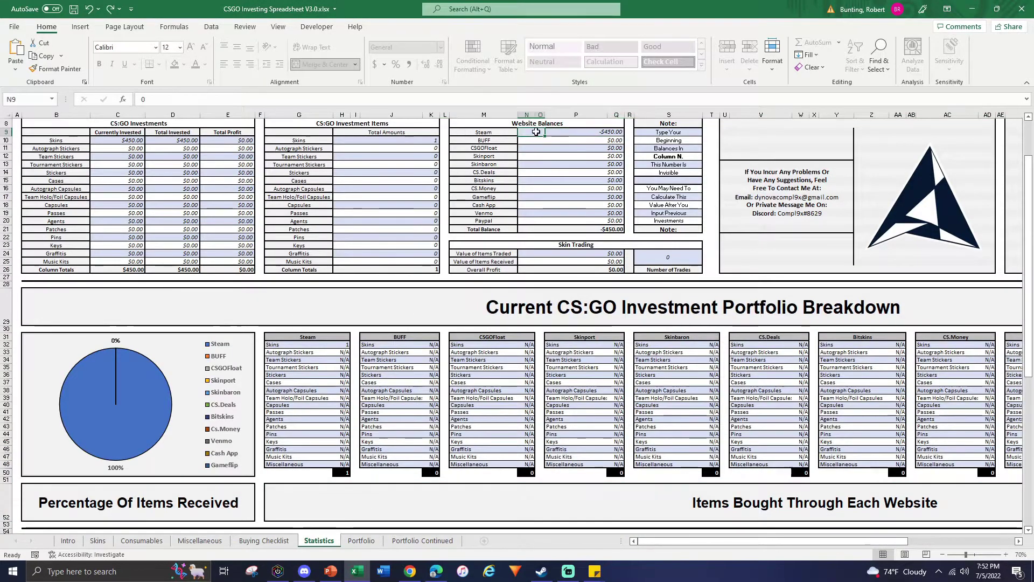
pyautogui.click(597, 133)
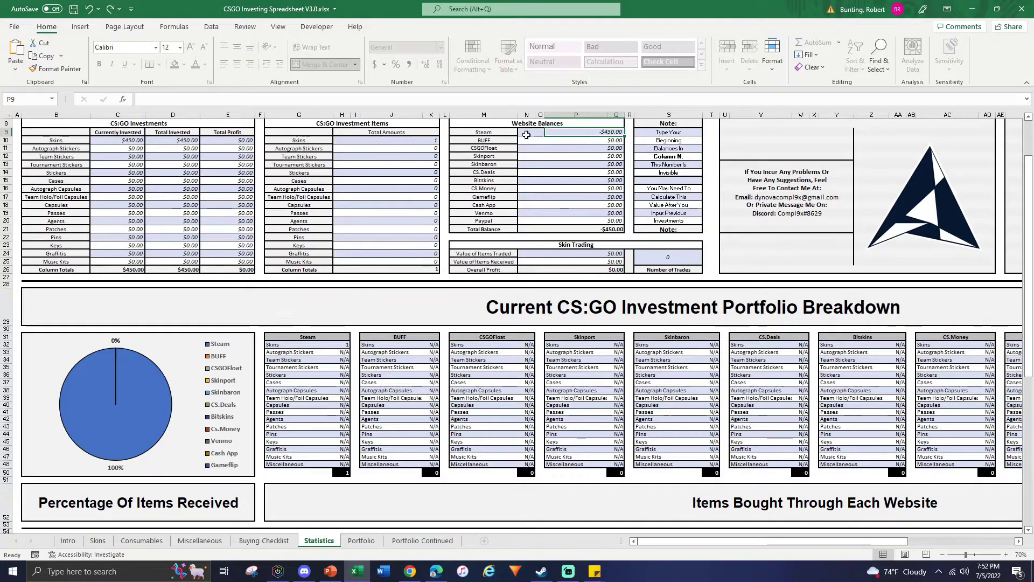
pyautogui.scroll(3, 525, 208)
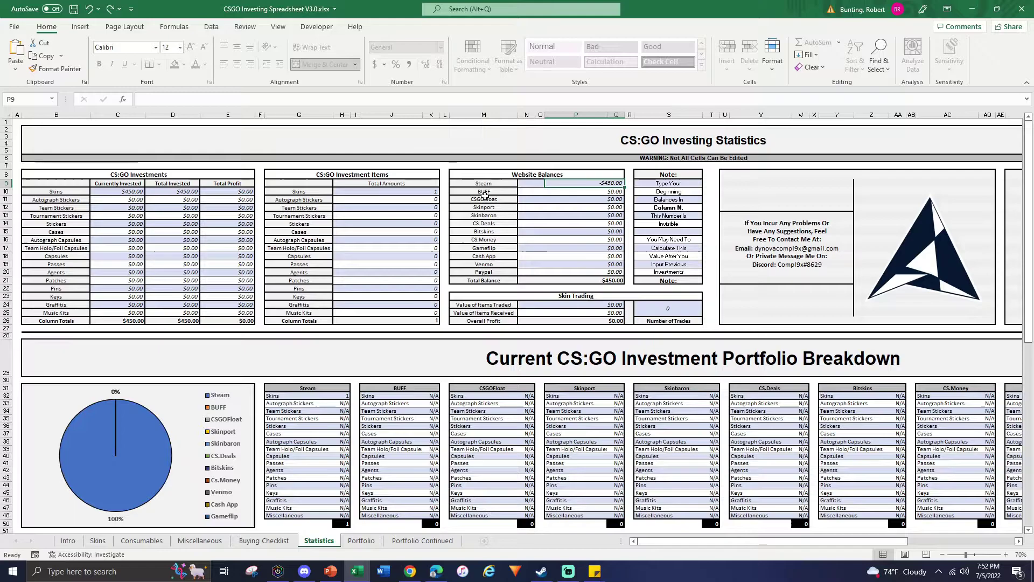
pyautogui.click(199, 540)
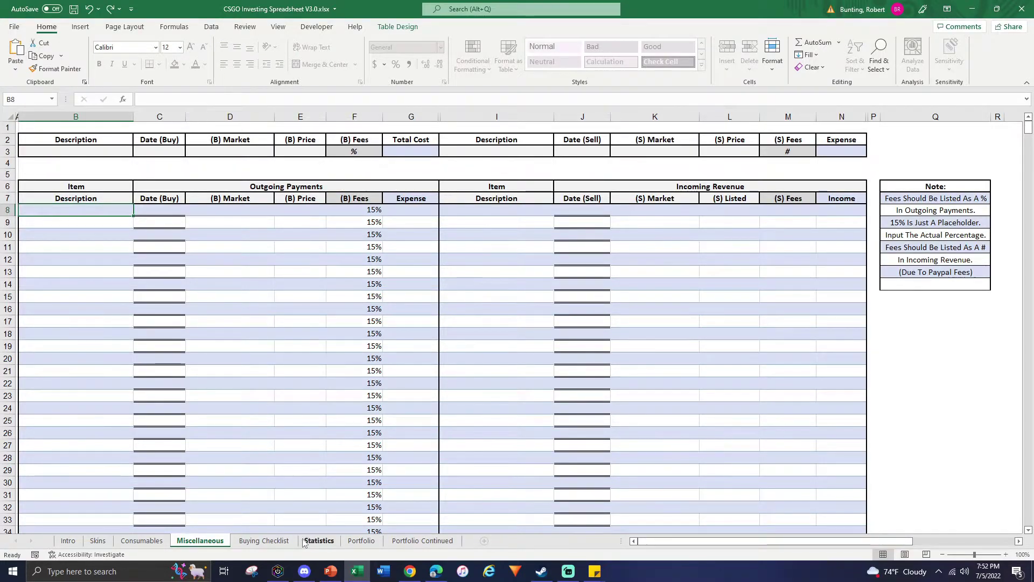
pyautogui.click(320, 541)
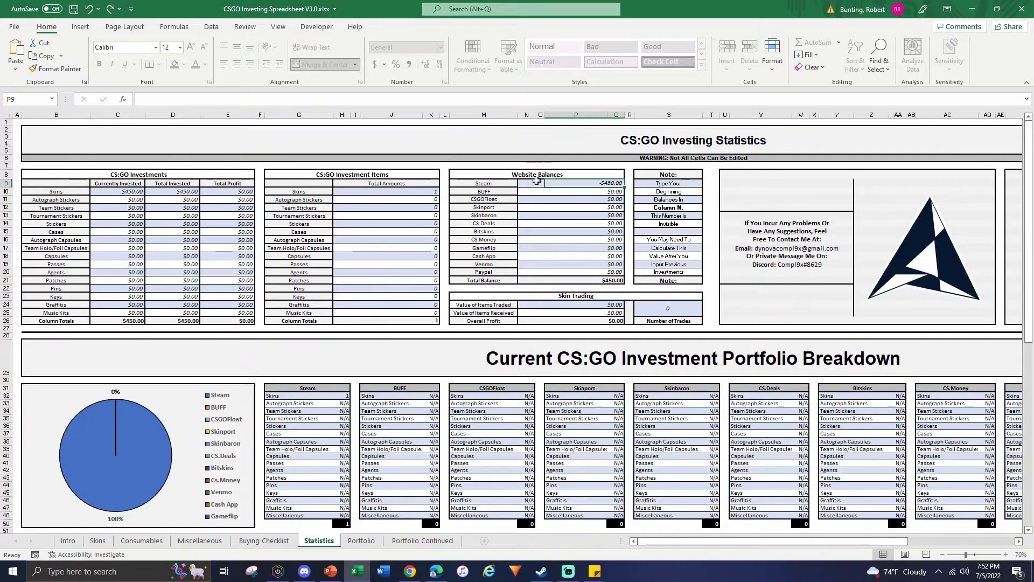
pyautogui.moveTo(531, 184); pyautogui.dragTo(596, 270)
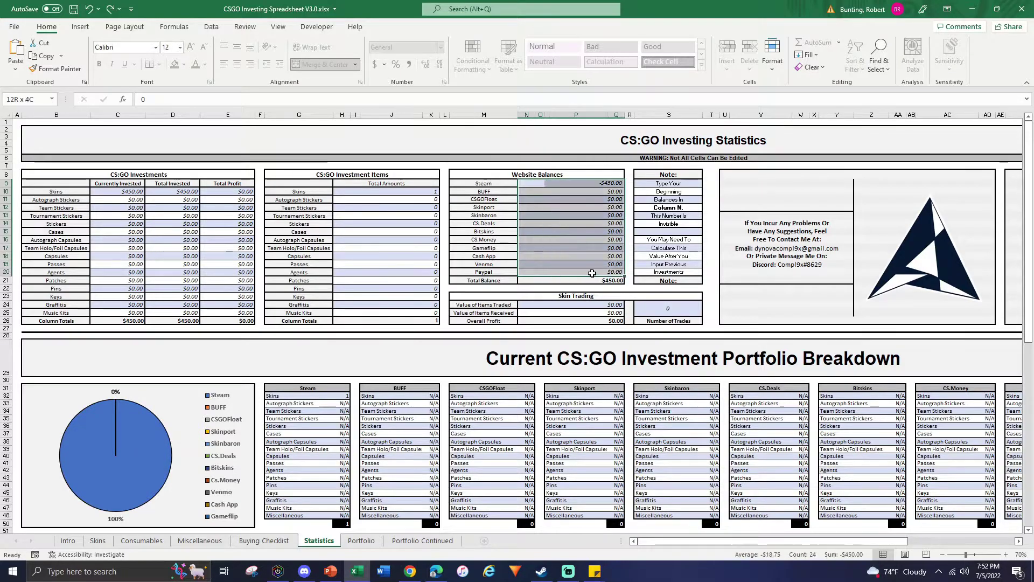
pyautogui.click(606, 183)
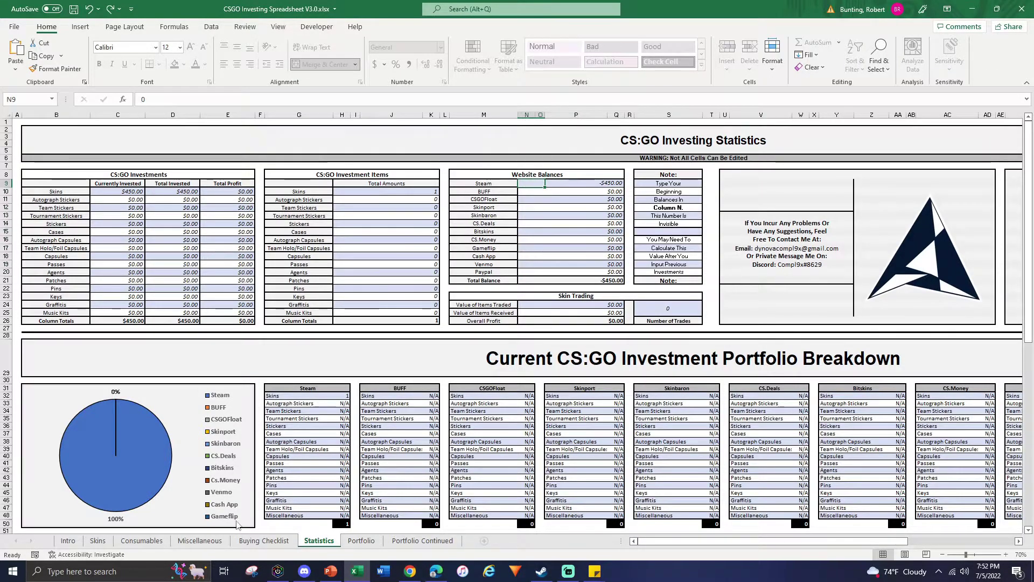
# Step: Type a sample 'Weekly Payments' description in B8 on Miscellaneous, then undo it
pyautogui.click(200, 541)
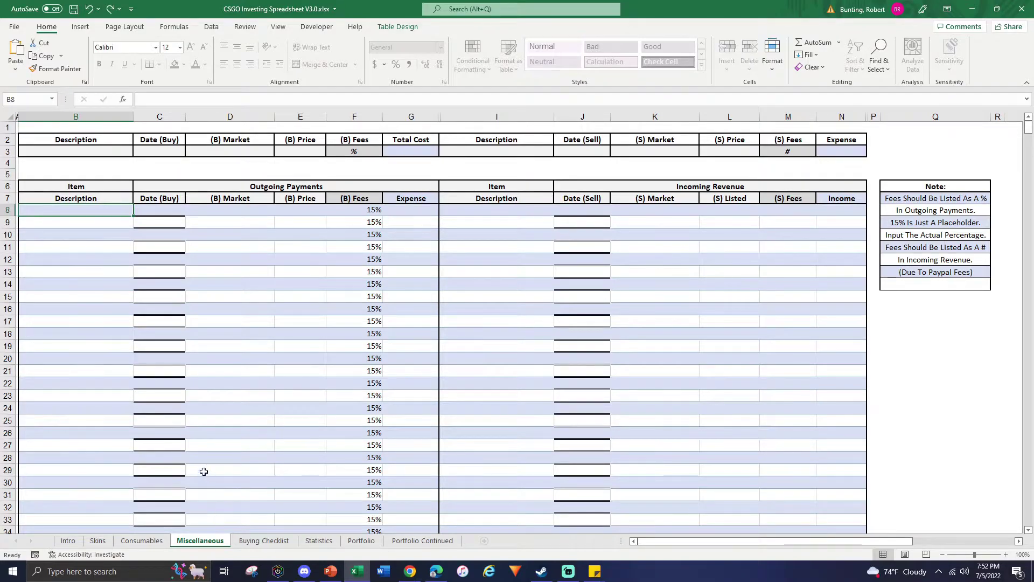
pyautogui.doubleClick(76, 210)
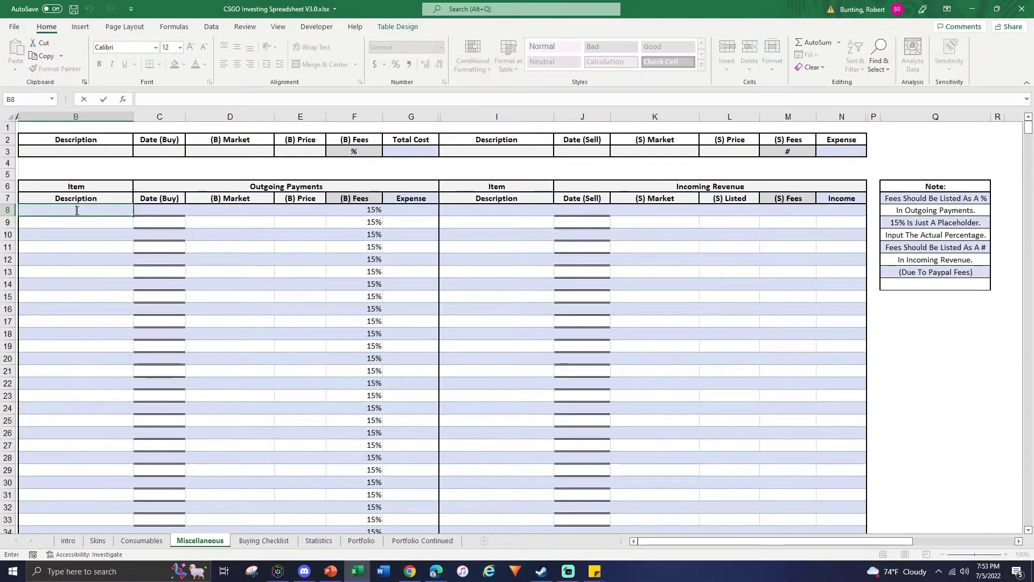
pyautogui.click(219, 211)
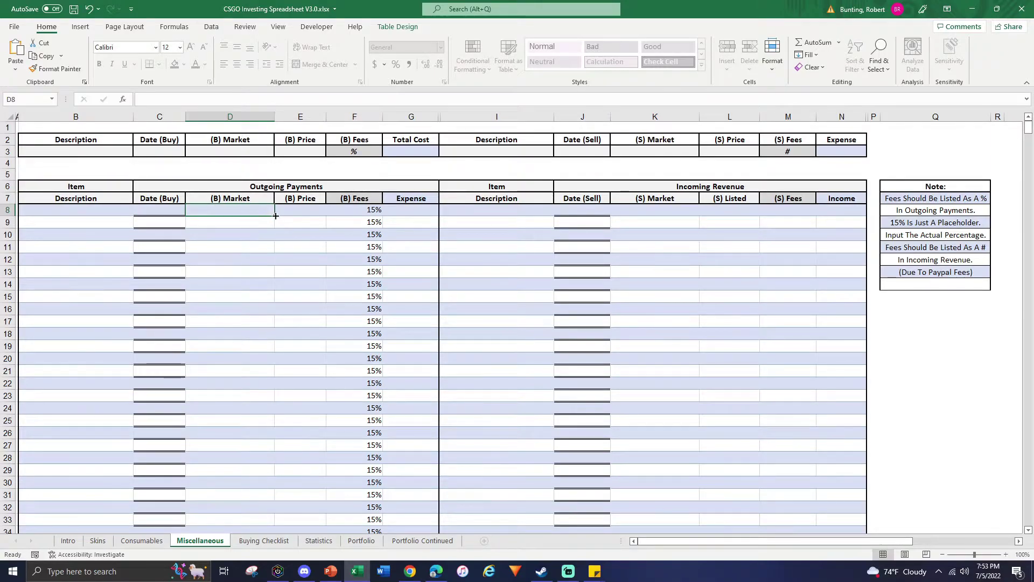
pyautogui.click(80, 211)
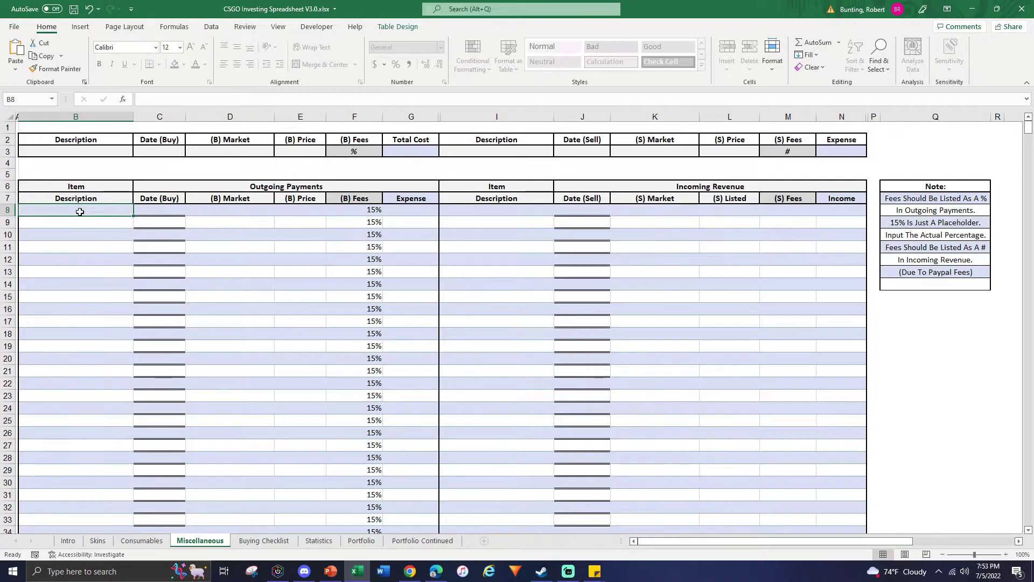
pyautogui.write('Weekly P')
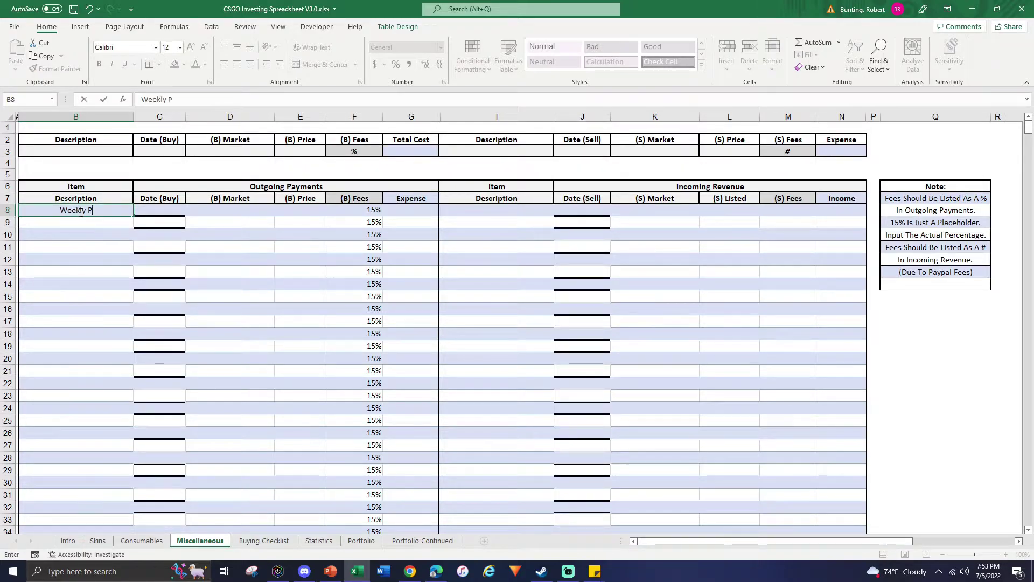
pyautogui.write('ayments')
pyautogui.click(282, 213)
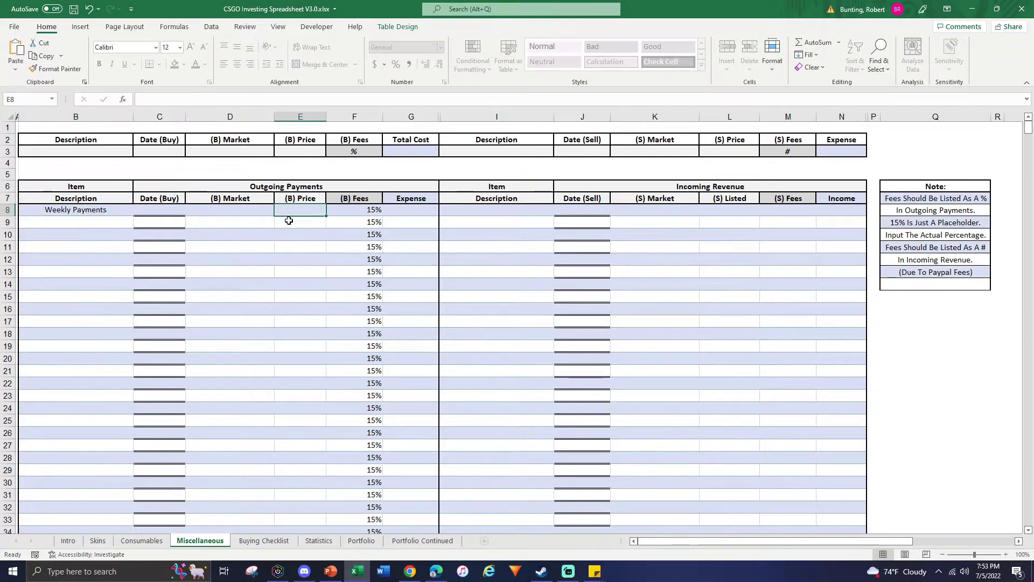
pyautogui.hotkey('ctrl', 'z')
pyautogui.click(270, 235)
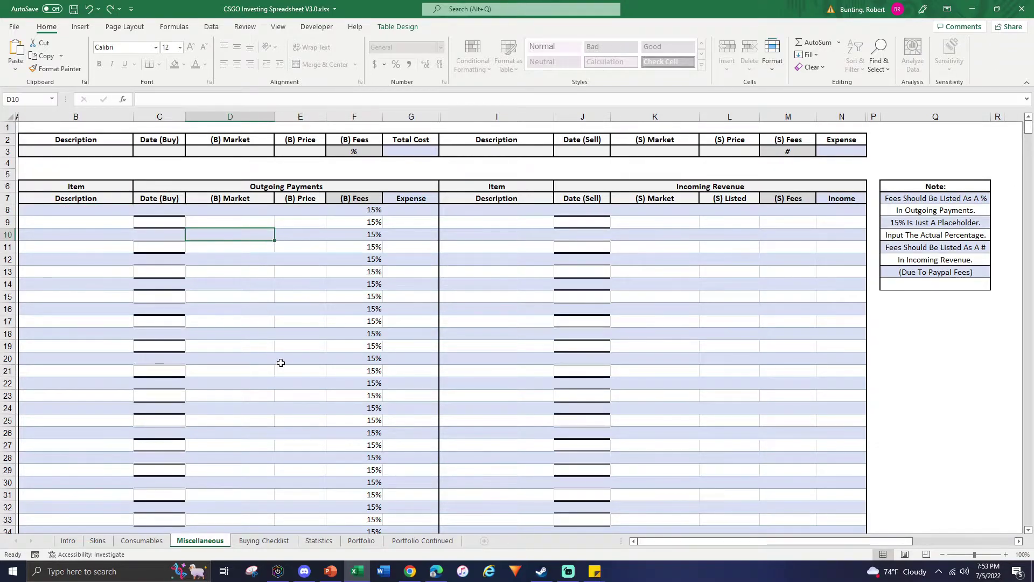
# Step: Review the Statistics invested amounts, Total Profit values and Total Amounts item counts
pyautogui.click(319, 541)
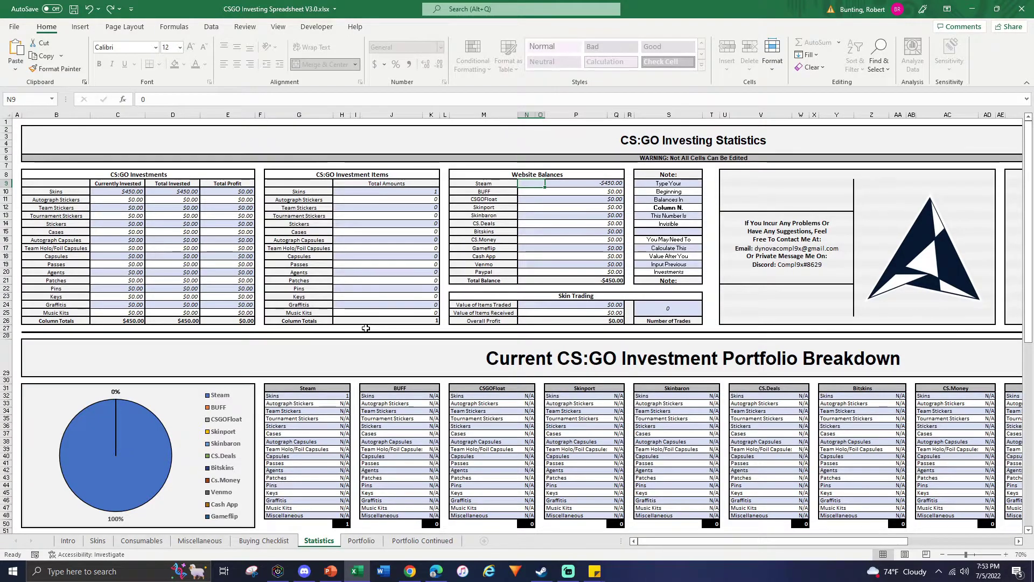
pyautogui.moveTo(92, 173); pyautogui.dragTo(362, 319)
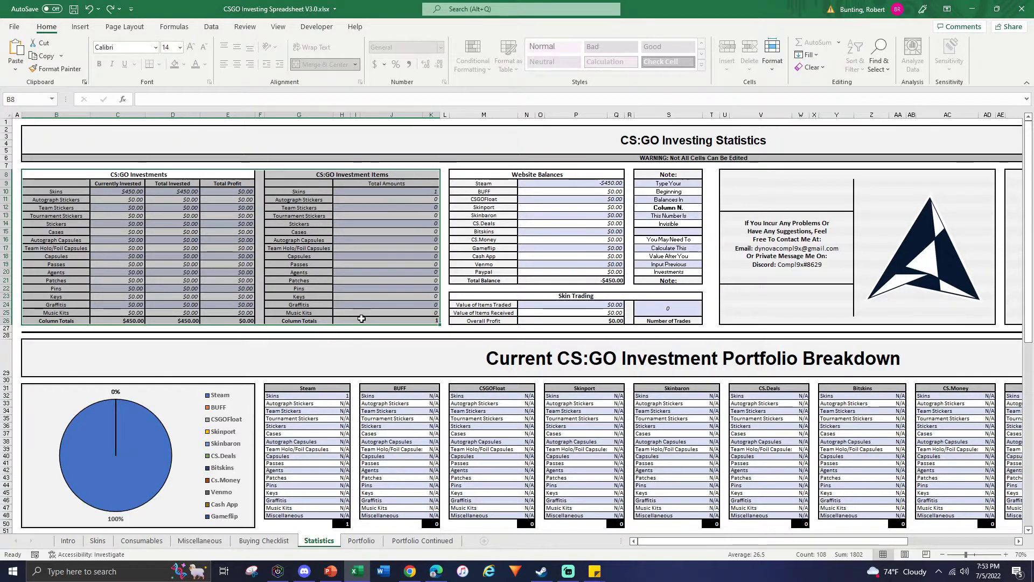
pyautogui.moveTo(117, 192); pyautogui.dragTo(178, 289)
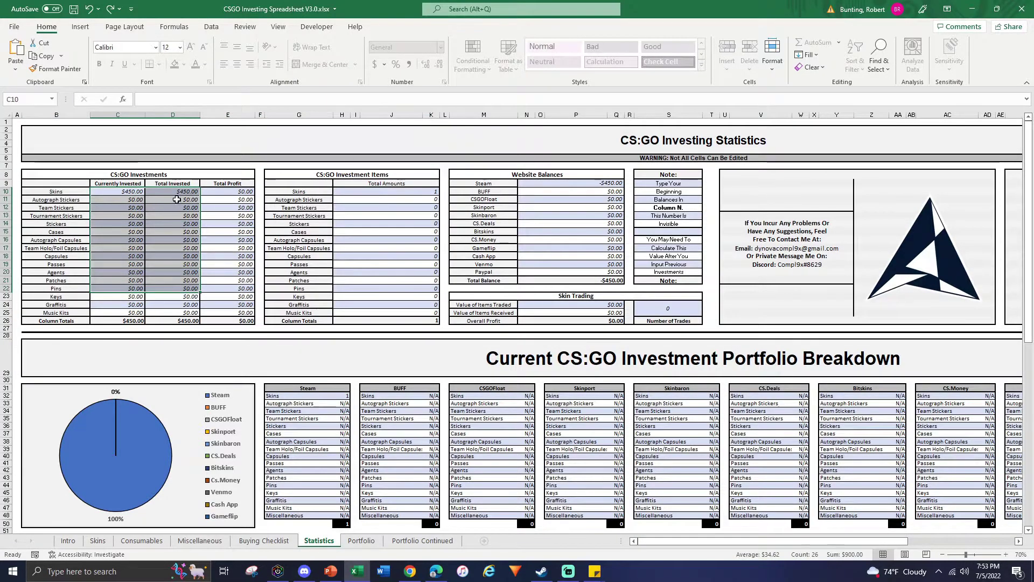
pyautogui.click(177, 199)
pyautogui.moveTo(232, 191); pyautogui.dragTo(245, 298)
pyautogui.moveTo(385, 192); pyautogui.dragTo(388, 313)
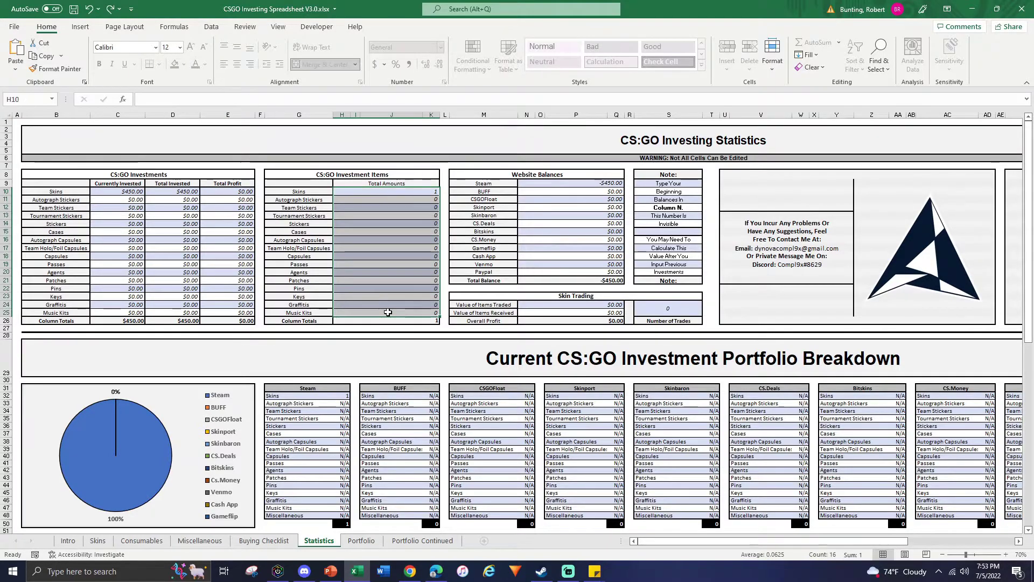
# Step: Check the Website Balances values and Total Balance, then move to the Portfolio sheet
pyautogui.click(387, 313)
pyautogui.moveTo(586, 183); pyautogui.dragTo(588, 280)
pyautogui.click(588, 280)
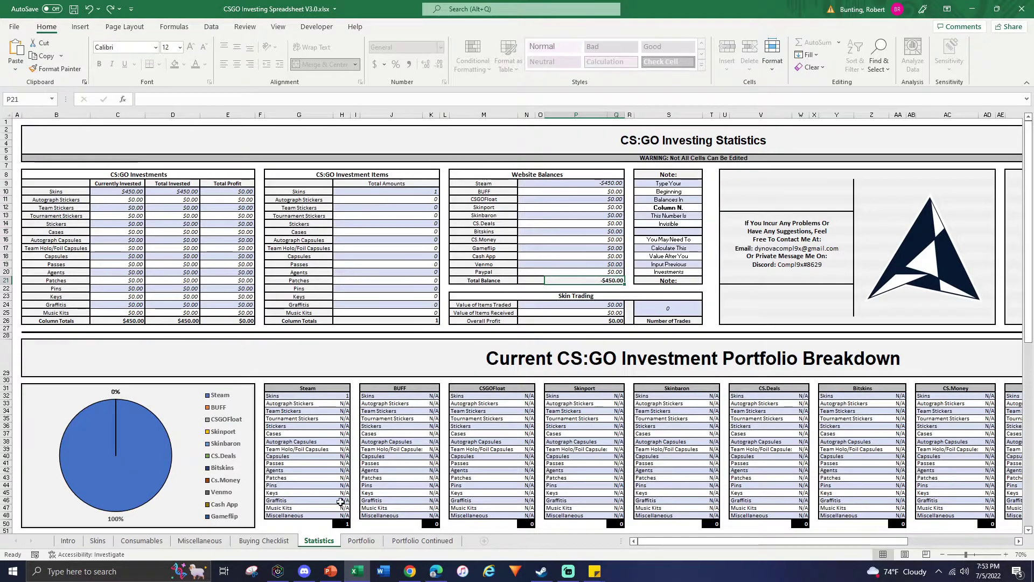
pyautogui.click(369, 545)
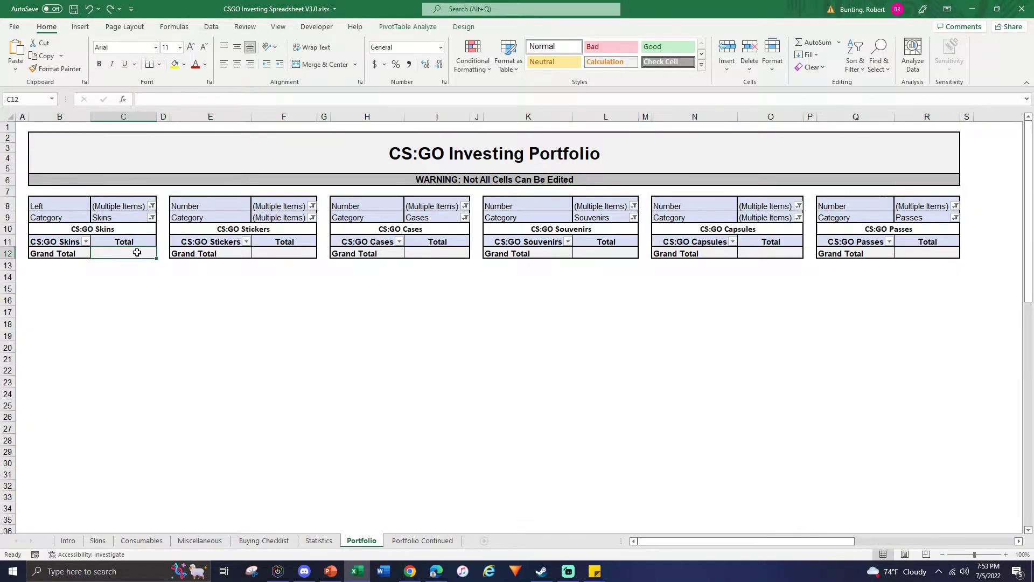
# Step: Dismiss the PivotTable warning and refresh the Skins and Stickers pivots to show USP-S | Printstream, total 1
pyautogui.click(76, 255)
pyautogui.press('Delete')
pyautogui.click(521, 316)
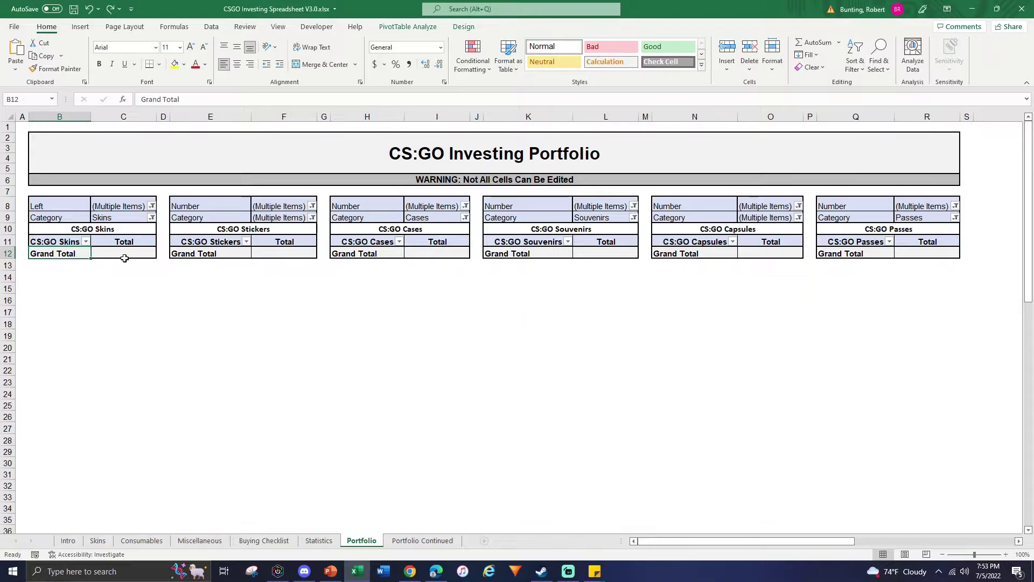
pyautogui.rightClick(119, 253)
pyautogui.click(146, 306)
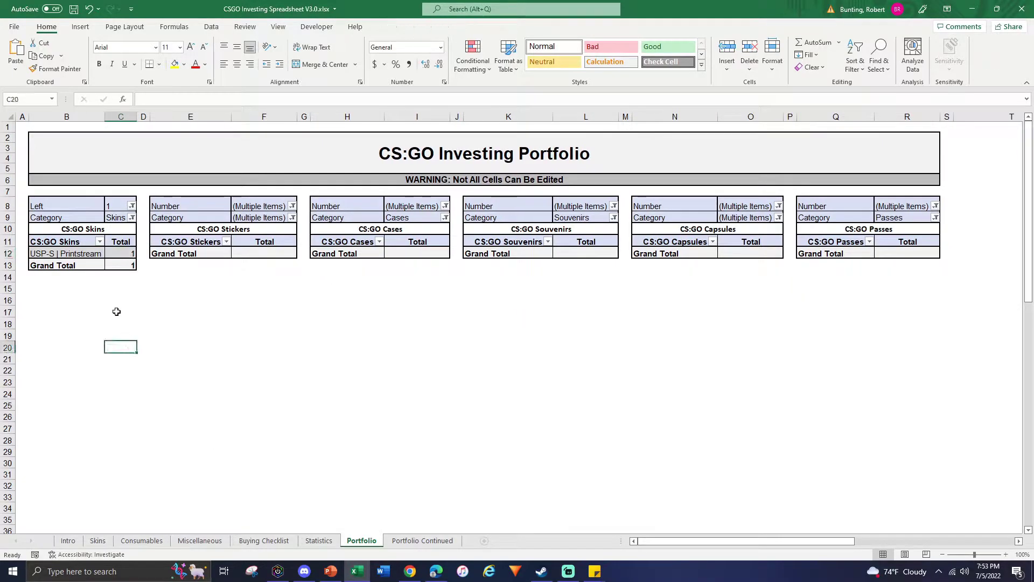
pyautogui.click(69, 253)
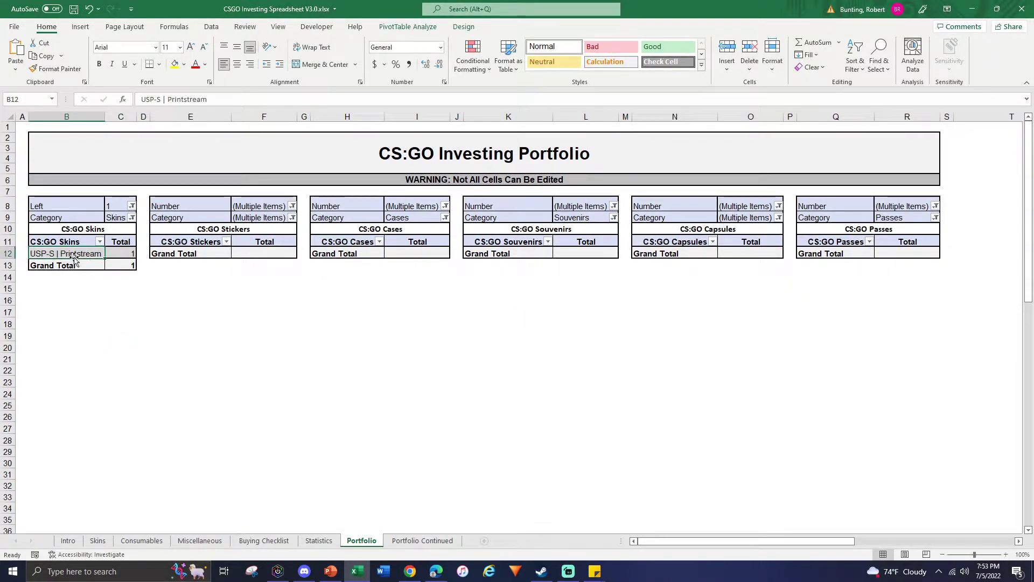
pyautogui.rightClick(250, 255)
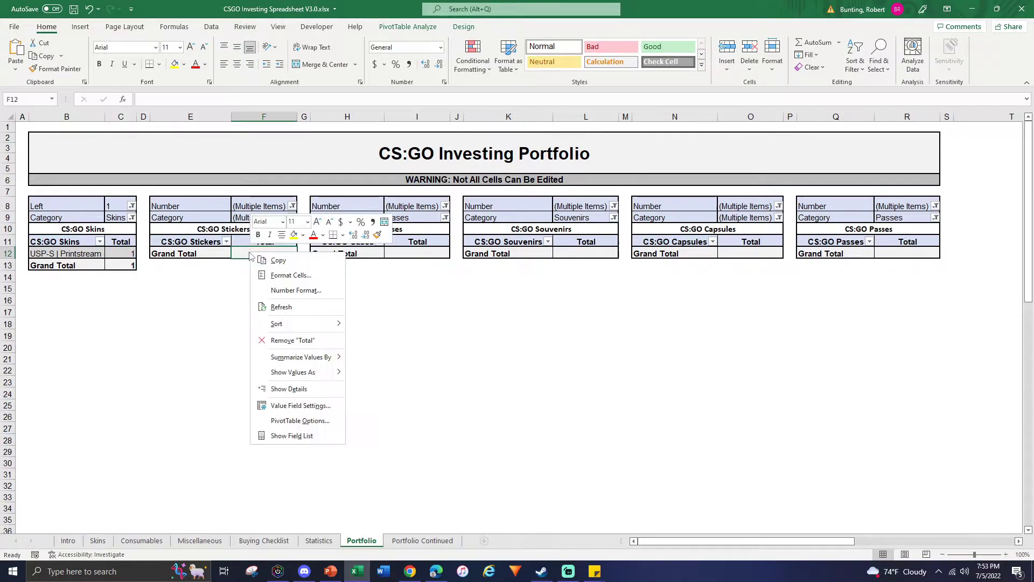
pyautogui.click(280, 306)
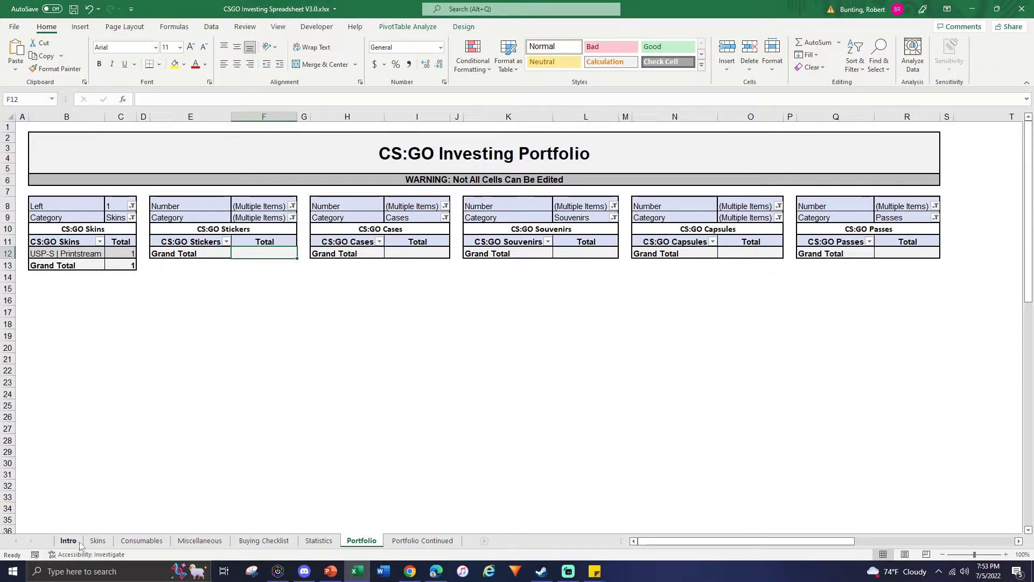
pyautogui.click(318, 540)
# Step: Inspect the Skin Trading block, Website Balances and the Number of Trades formula in S24
pyautogui.moveTo(530, 298); pyautogui.dragTo(532, 316)
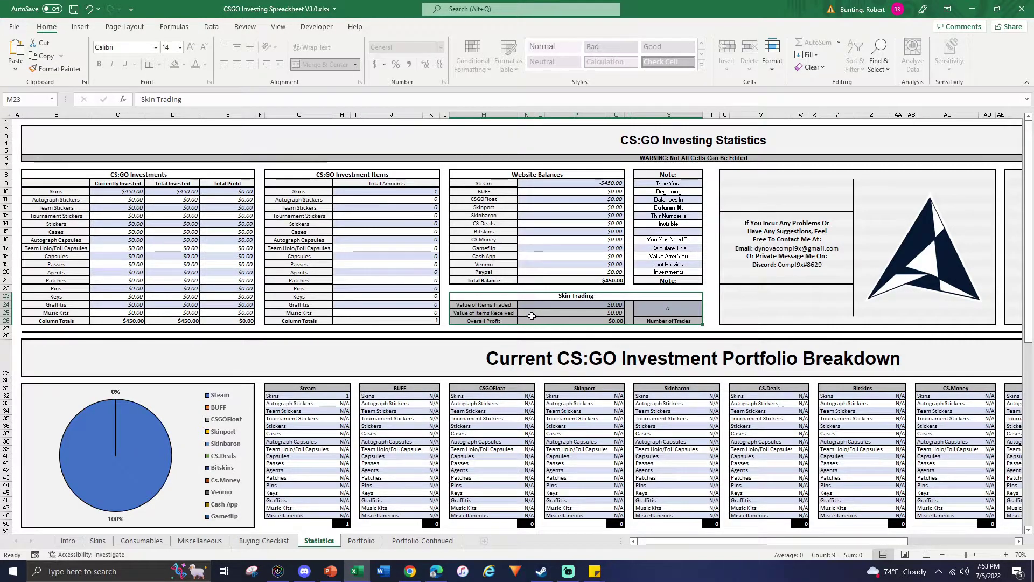
pyautogui.moveTo(494, 183); pyautogui.dragTo(568, 286)
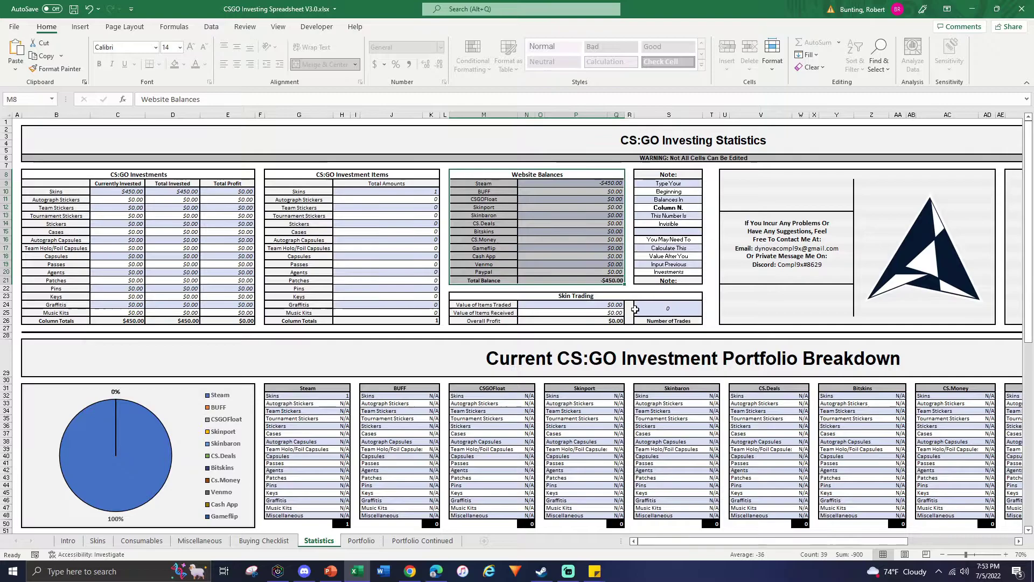
pyautogui.click(648, 309)
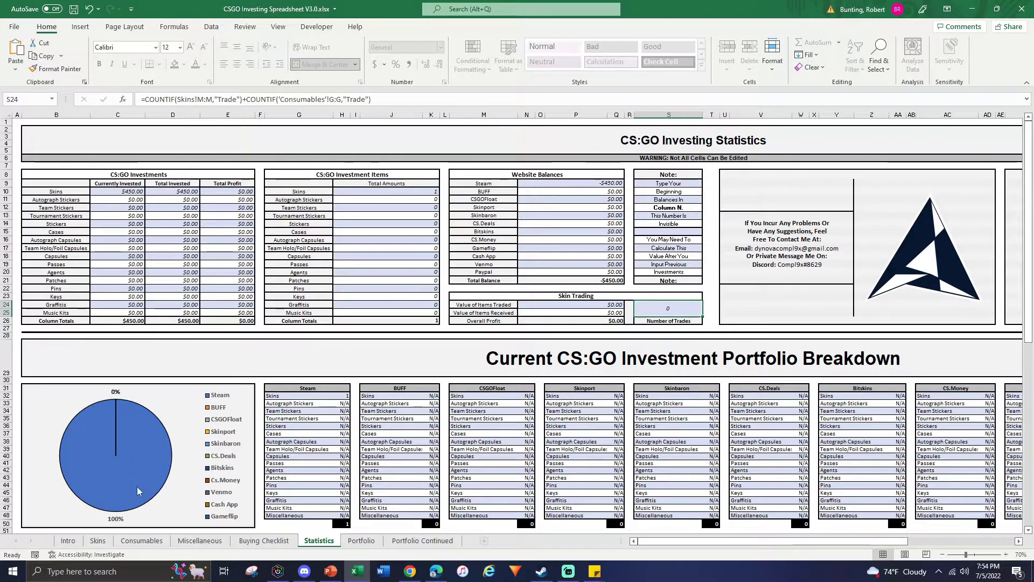
pyautogui.click(586, 296)
pyautogui.click(588, 311)
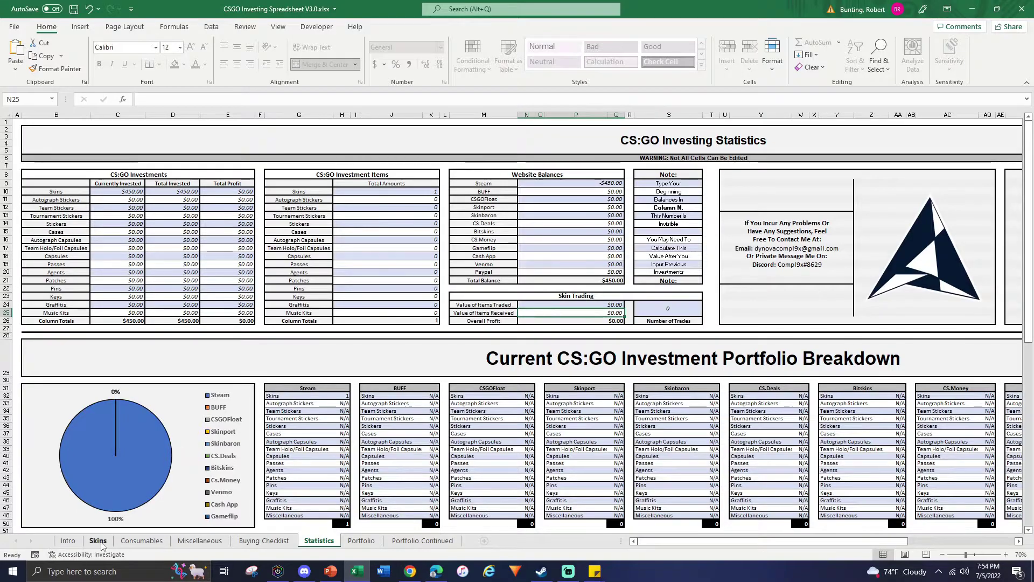
# Step: Give the Printstream row a sell date of 7/5/2022 and Trade as the sell market
pyautogui.click(97, 540)
pyautogui.moveTo(672, 188); pyautogui.dragTo(767, 195)
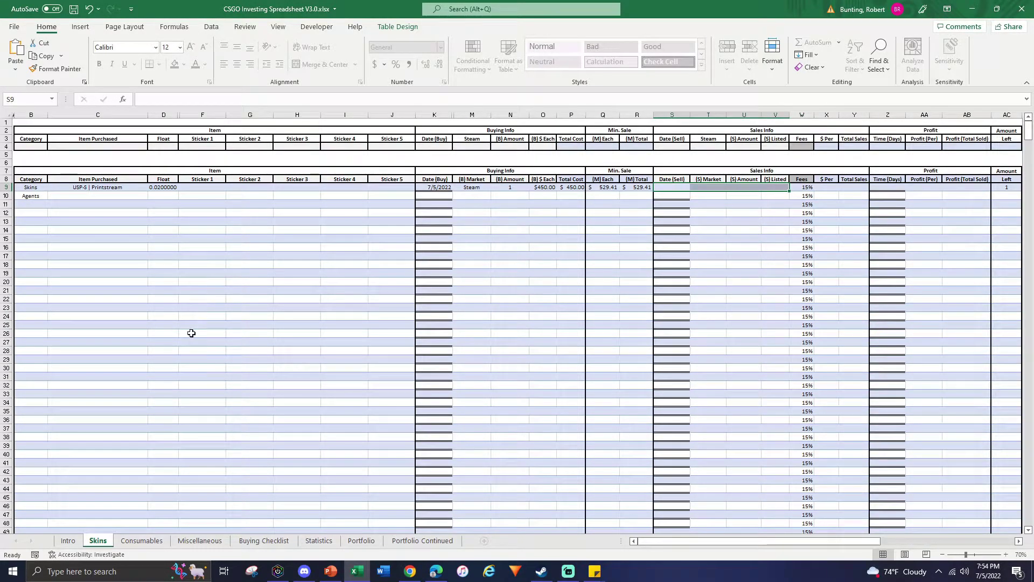
pyautogui.click(686, 187)
pyautogui.write('7/5/2022')
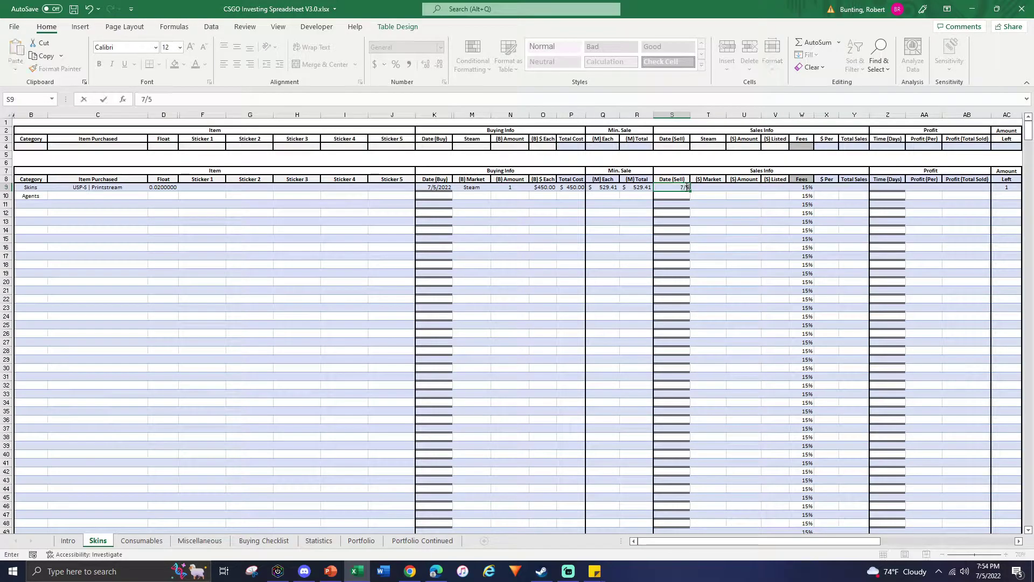
pyautogui.click(445, 219)
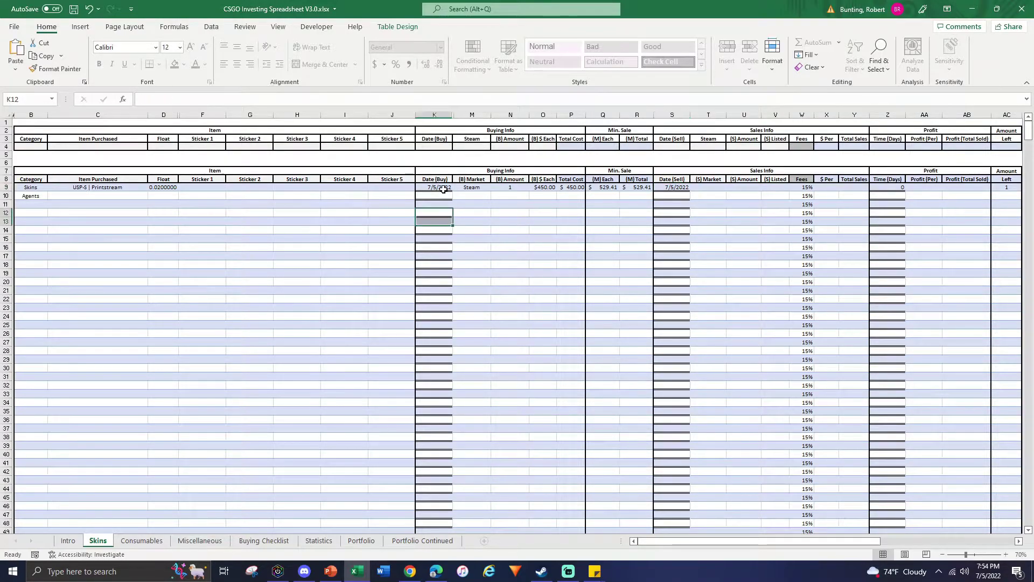
pyautogui.click(718, 187)
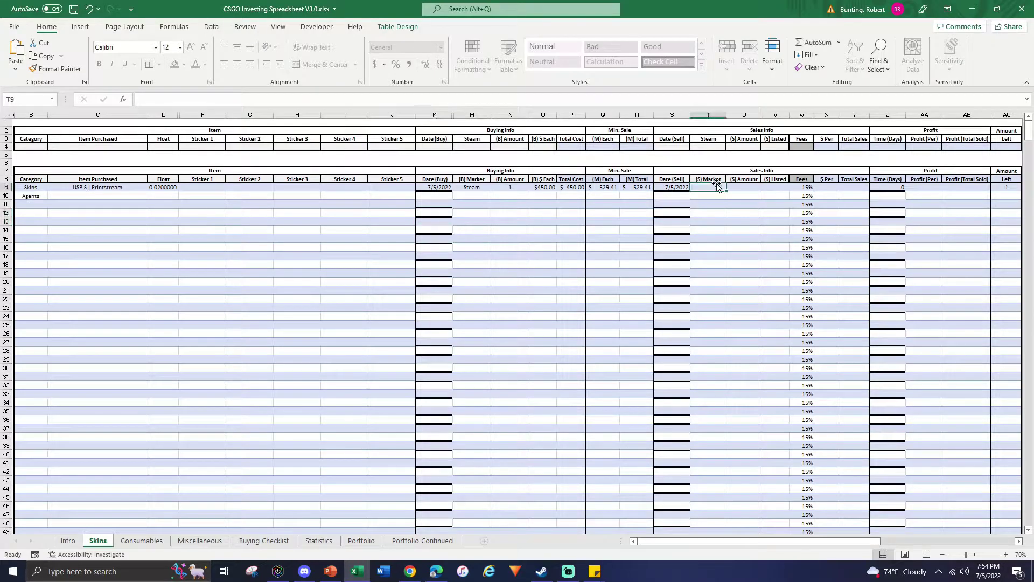
pyautogui.write('Trade')
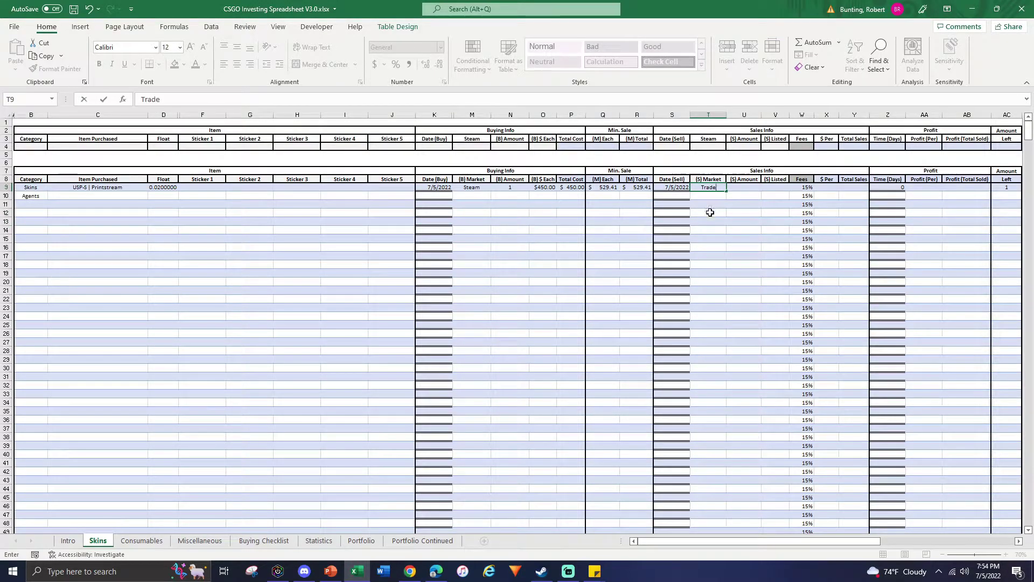
pyautogui.click(710, 212)
pyautogui.click(710, 187)
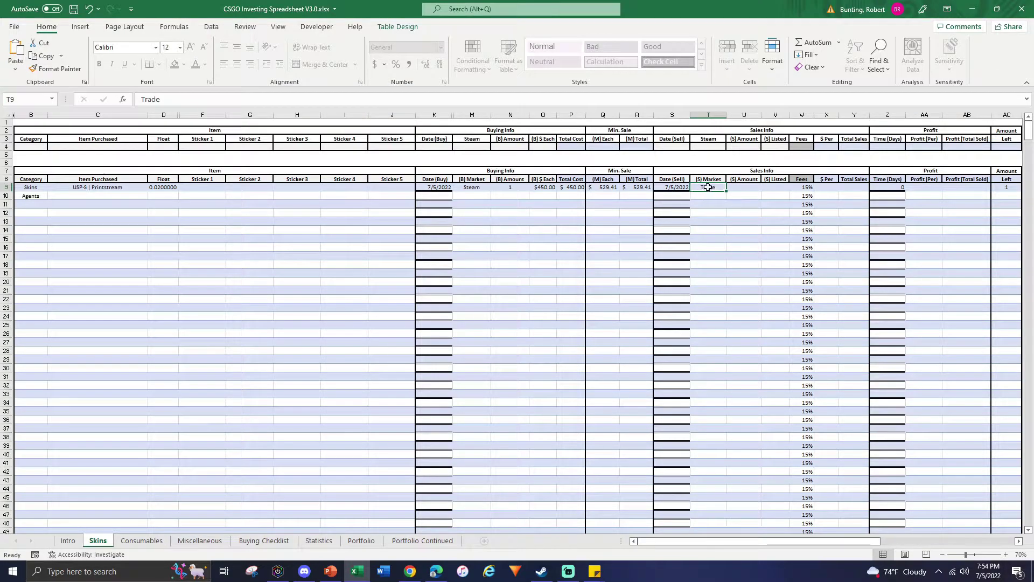
# Step: Enter sell amount 1, listed price 460 and 0% fees for the Printstream
pyautogui.click(748, 185)
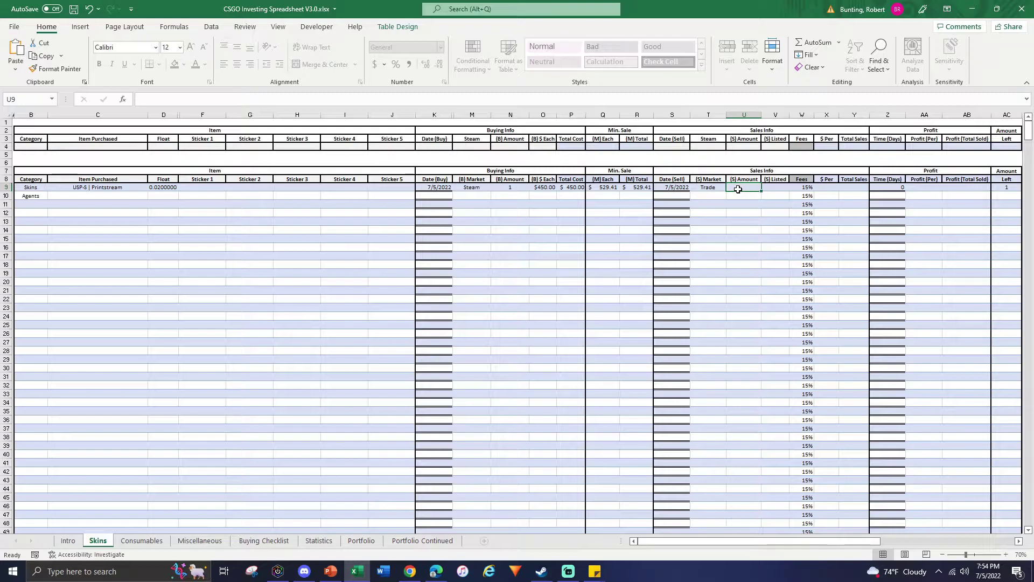
pyautogui.write('460')
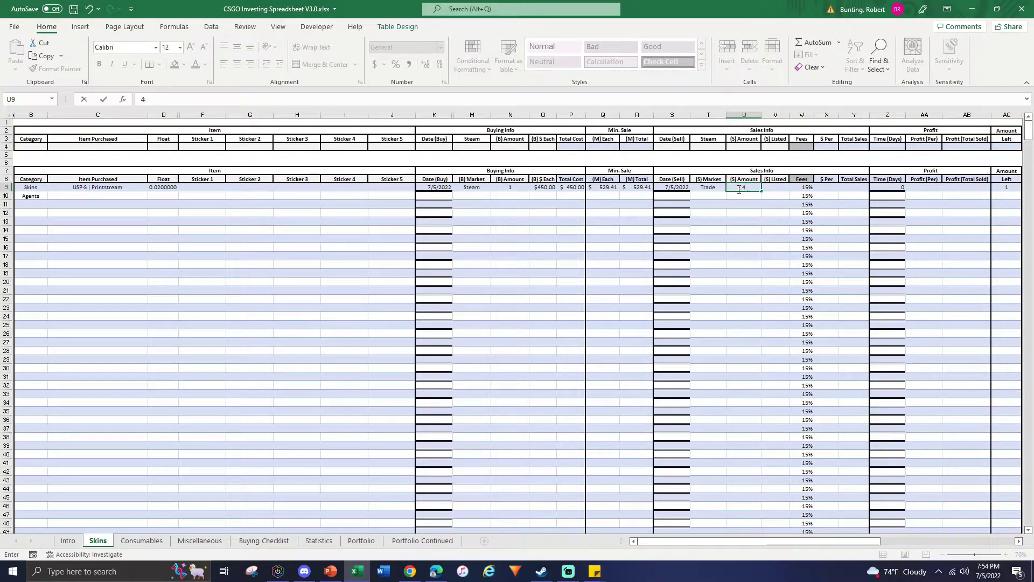
pyautogui.press('BackSpace')
pyautogui.write('1')
pyautogui.click(774, 188)
pyautogui.write('4')
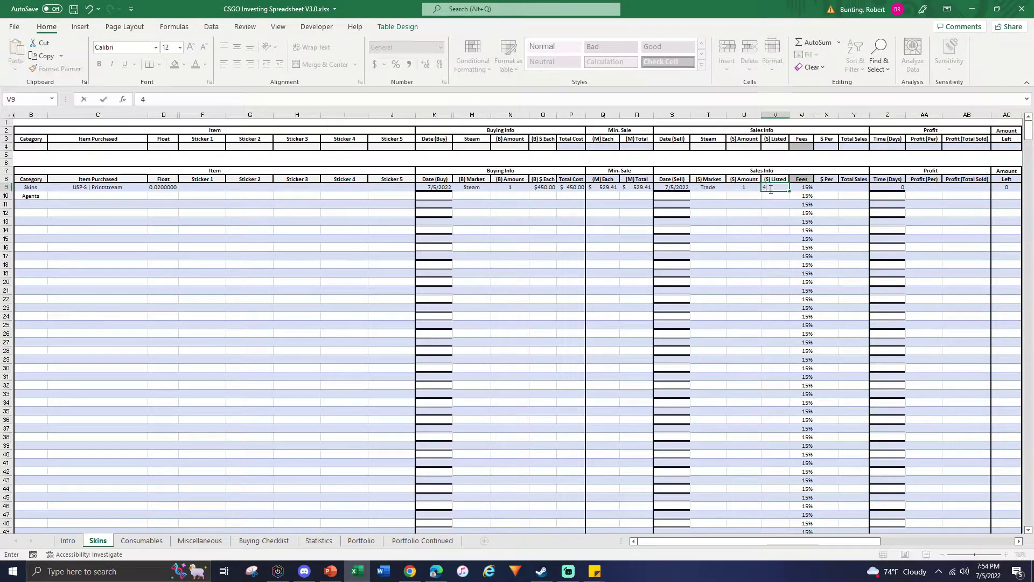
pyautogui.write('60')
pyautogui.press('Tab')
pyautogui.write('0')
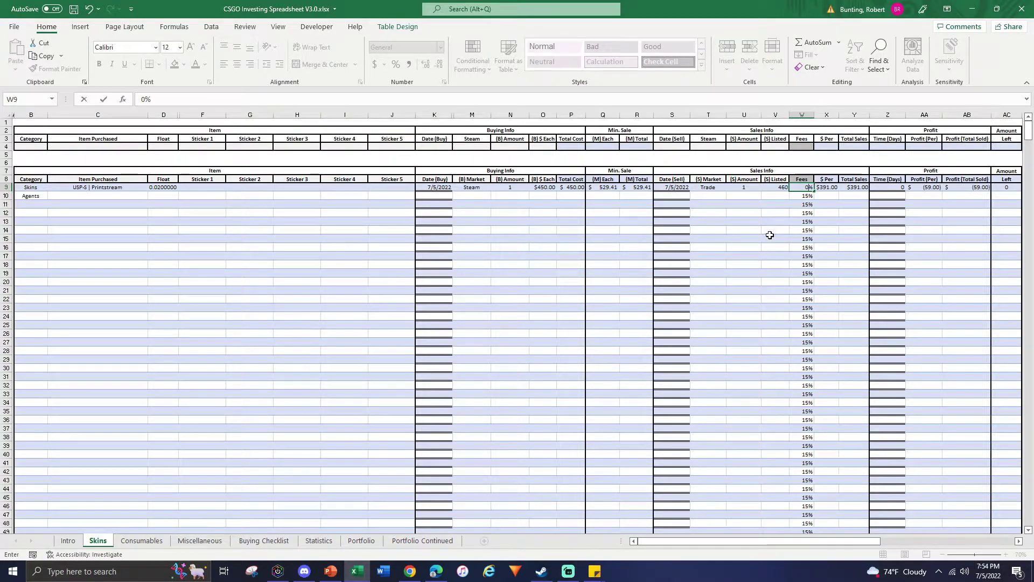
pyautogui.click(770, 235)
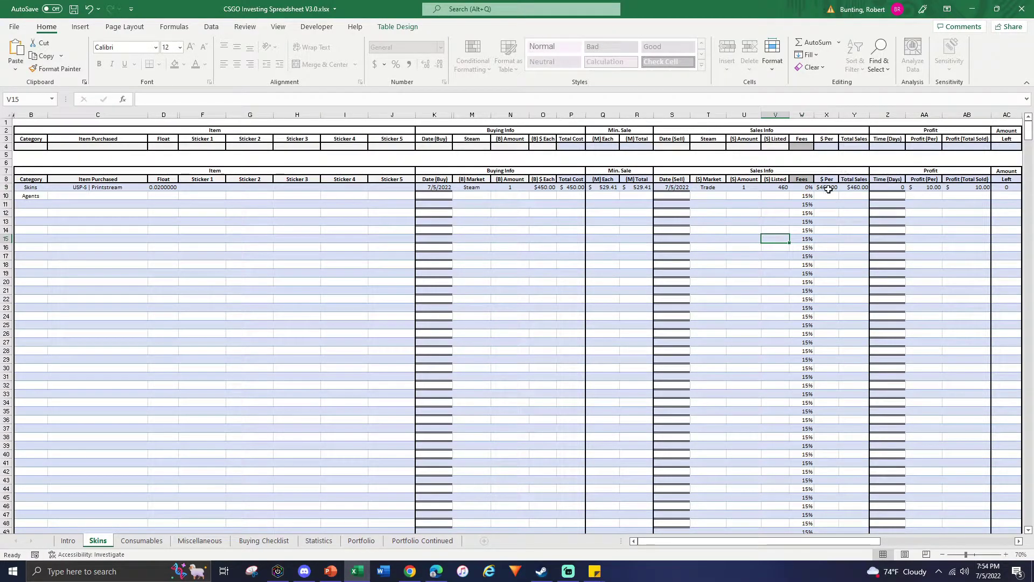
# Step: Check the first trade's sale value of 460 and enter Skins as the row 10 category
pyautogui.moveTo(673, 187); pyautogui.dragTo(806, 197)
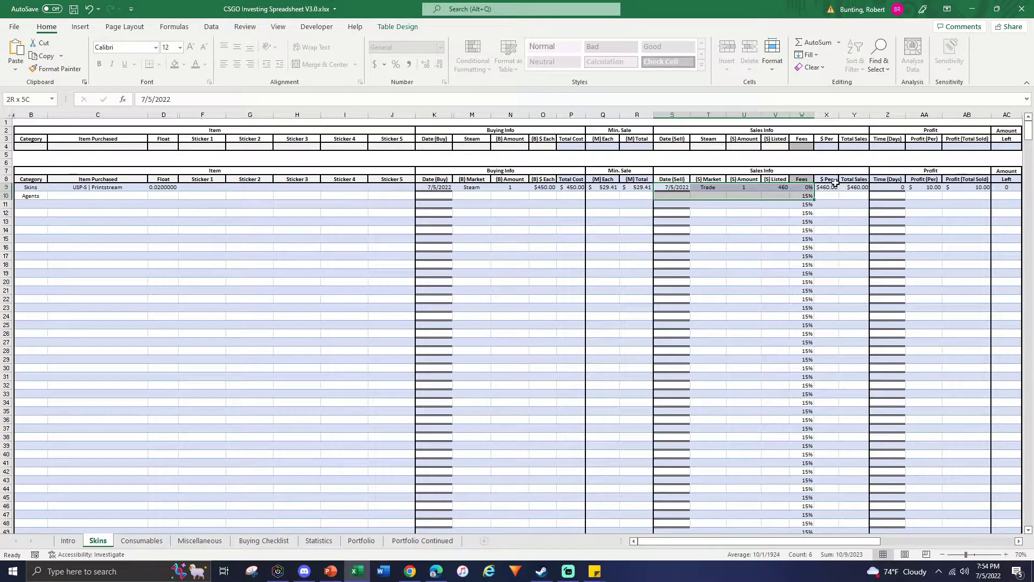
pyautogui.click(776, 187)
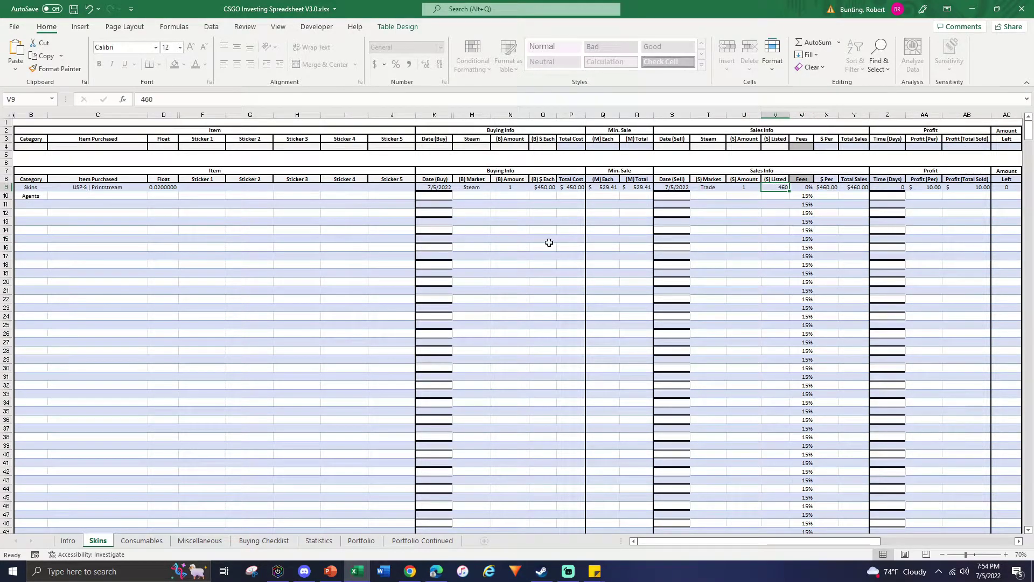
pyautogui.click(33, 197)
pyautogui.moveTo(48, 198); pyautogui.dragTo(48, 208)
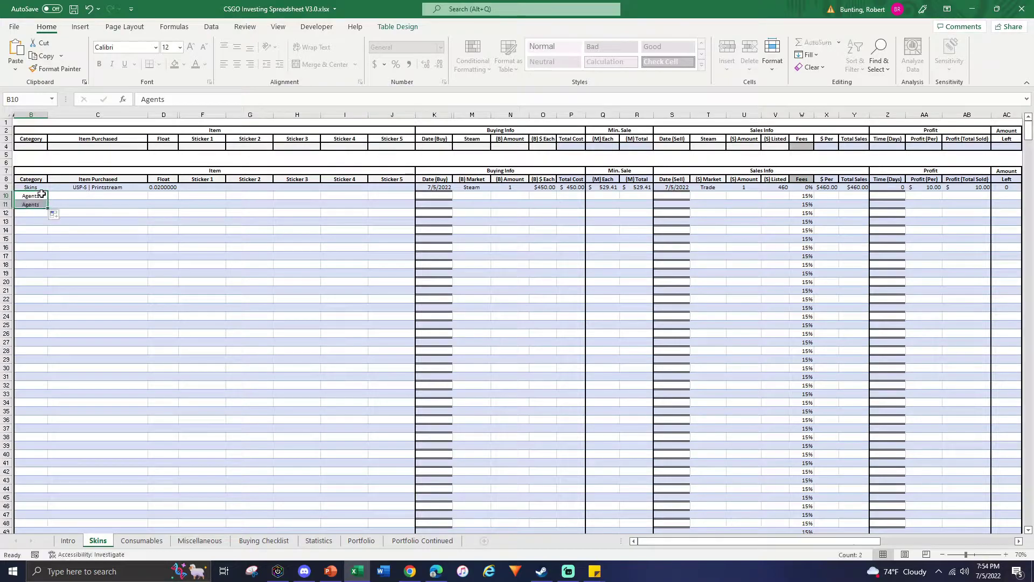
pyautogui.click(41, 195)
pyautogui.write('Skins')
pyautogui.press('Tab')
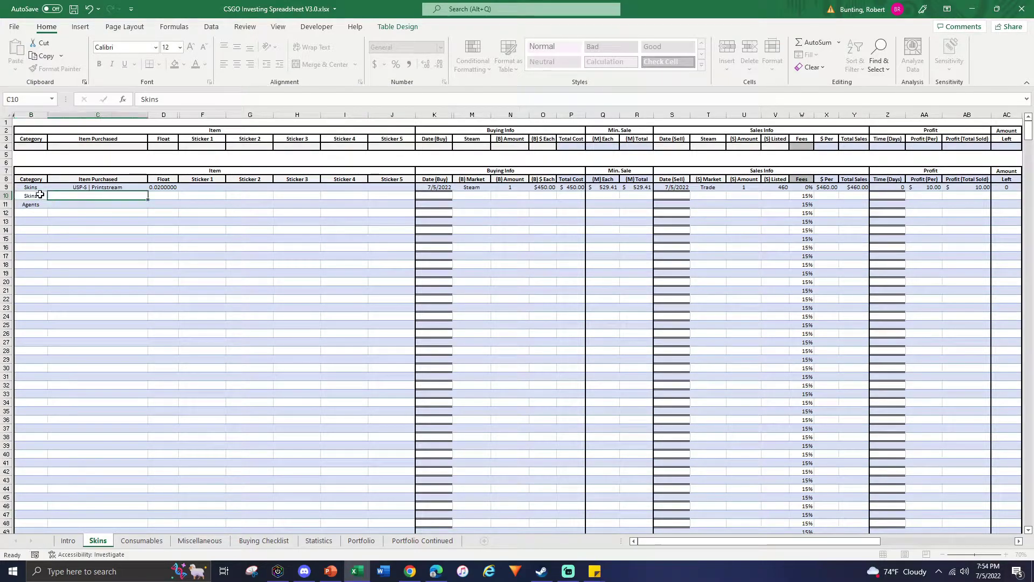
# Step: Enter the item USP-S | Printstreams with a float of .03
pyautogui.write('USP_')
pyautogui.press('BackSpace')
pyautogui.write('-')
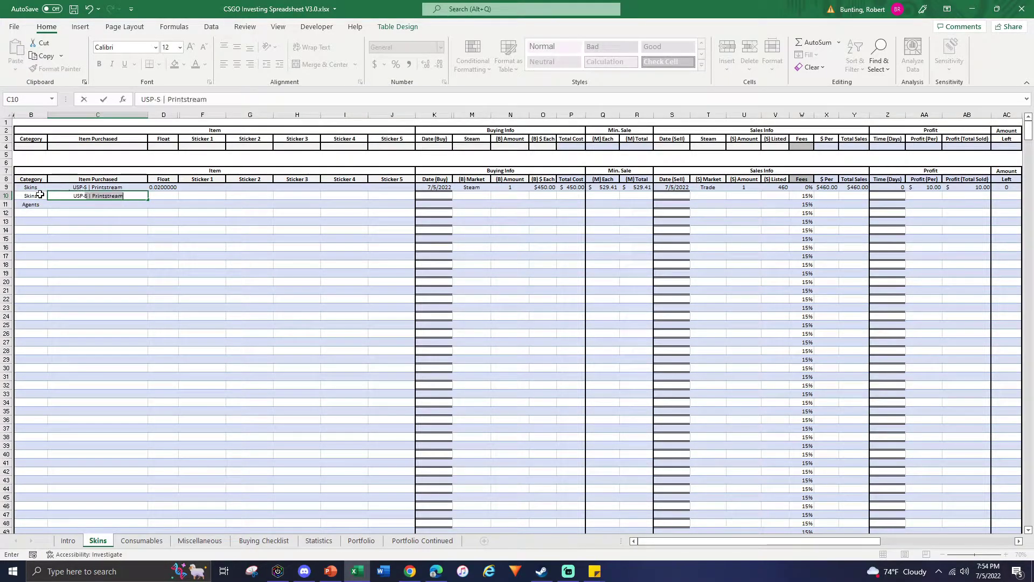
pyautogui.write('S | Printstreams')
pyautogui.click(158, 198)
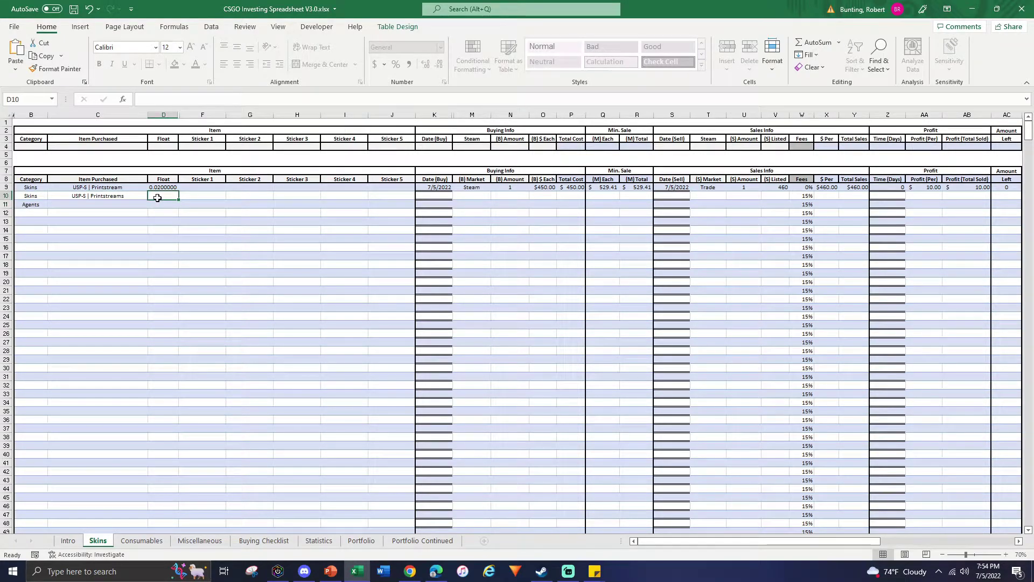
pyautogui.write('.03')
pyautogui.press('Return')
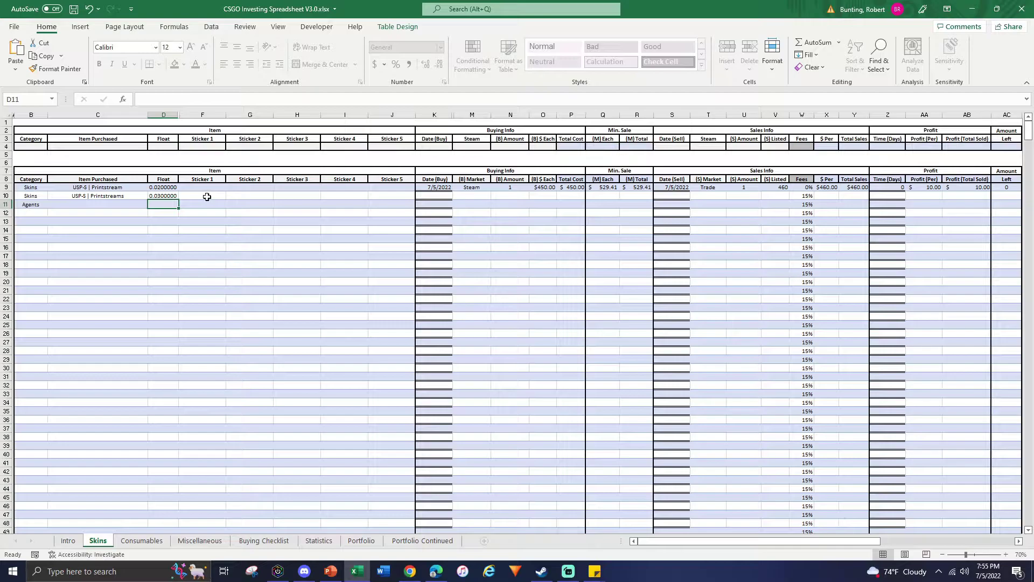
# Step: Add the Cloud9 (Holo) | Katowice 2019 sticker to row 10
pyautogui.click(206, 197)
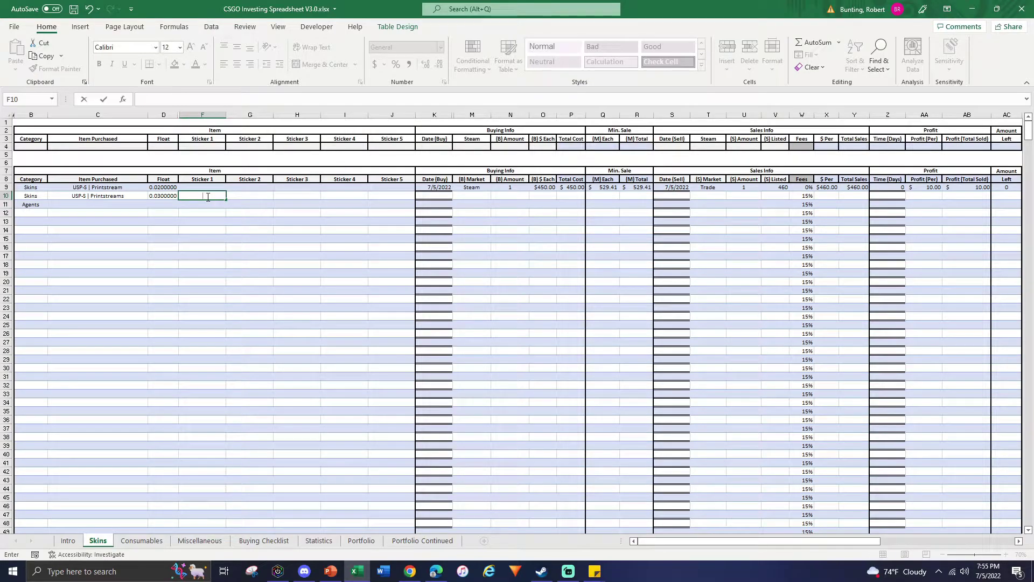
pyautogui.write('Cloud9 (Holo) | K')
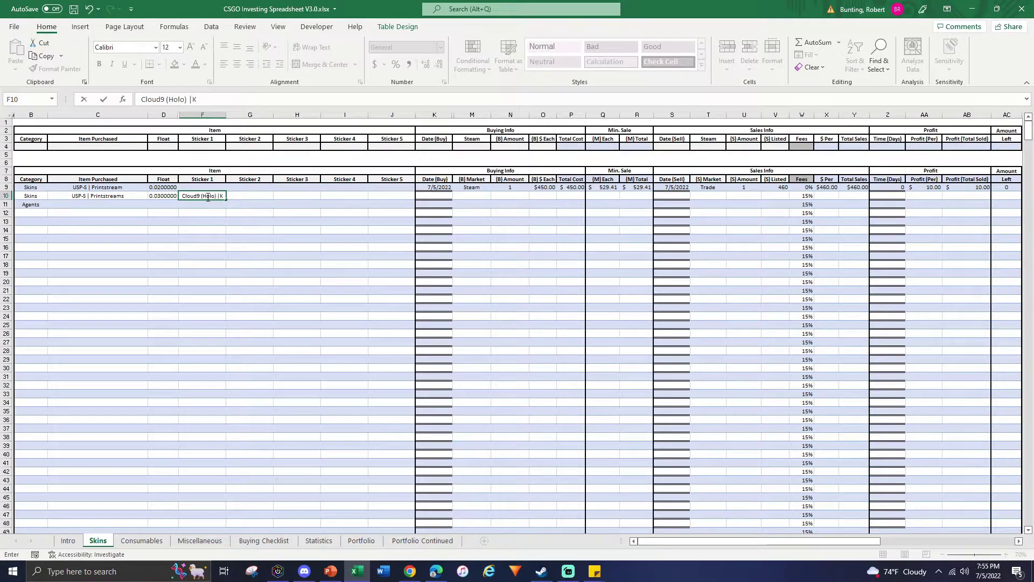
pyautogui.write('atowice 2019')
pyautogui.press('Return')
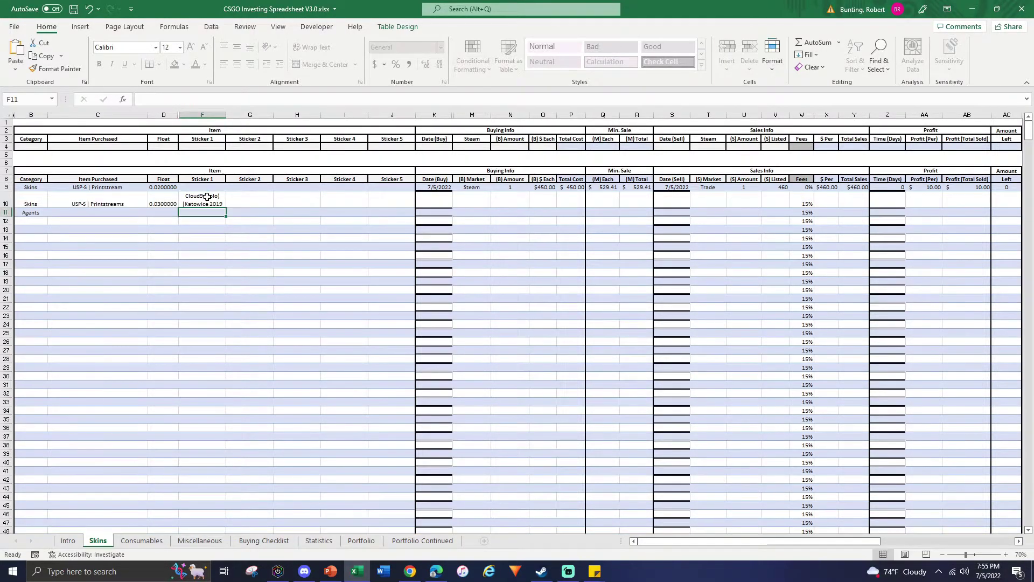
# Step: Set the buy date to 7/5/2022, buying market to Trade and bought amount to 1
pyautogui.click(429, 201)
pyautogui.write('7/5/2022')
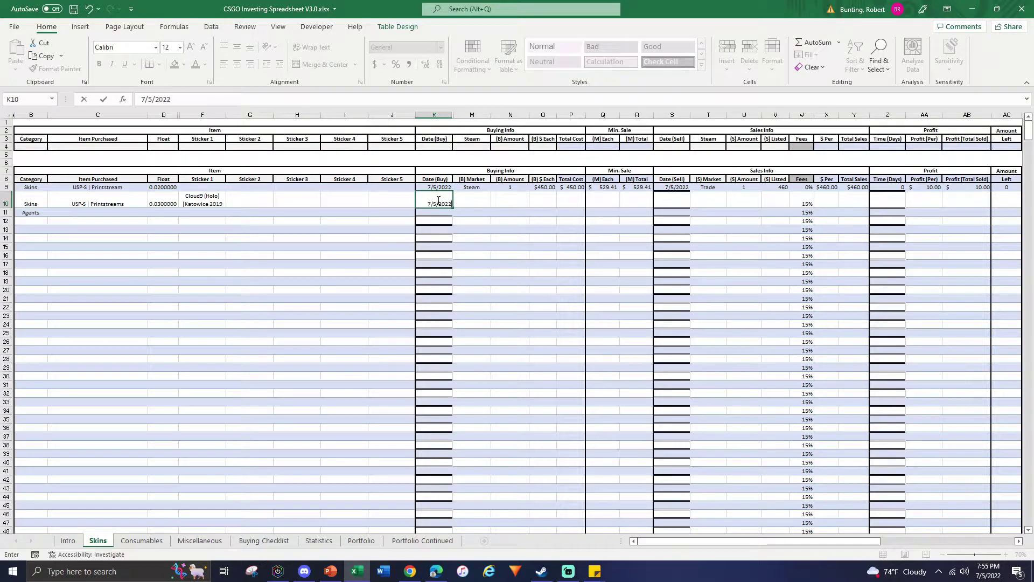
pyautogui.press('Tab')
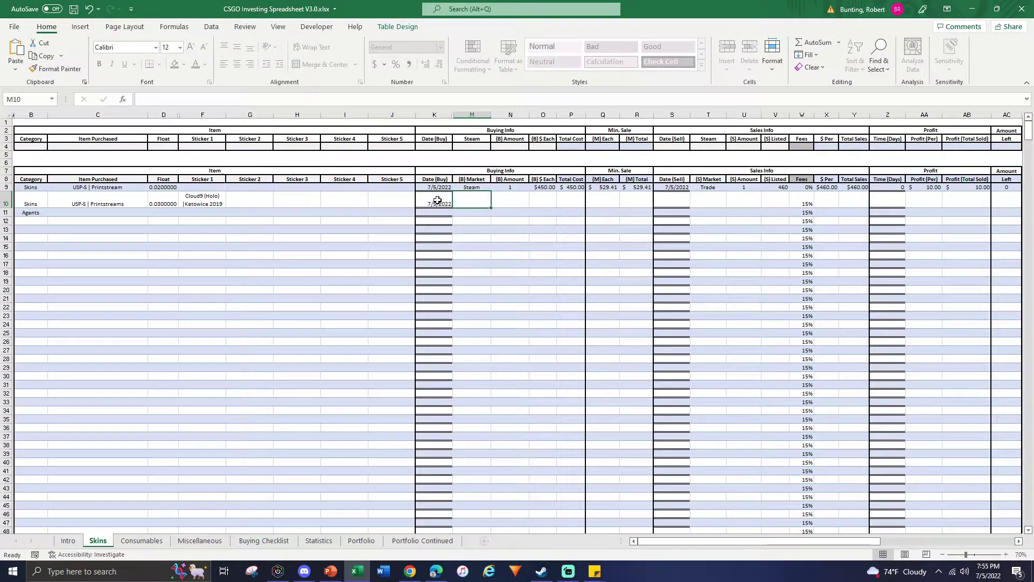
pyautogui.write('Trade')
pyautogui.press('Tab')
pyautogui.write('1')
pyautogui.press('Tab')
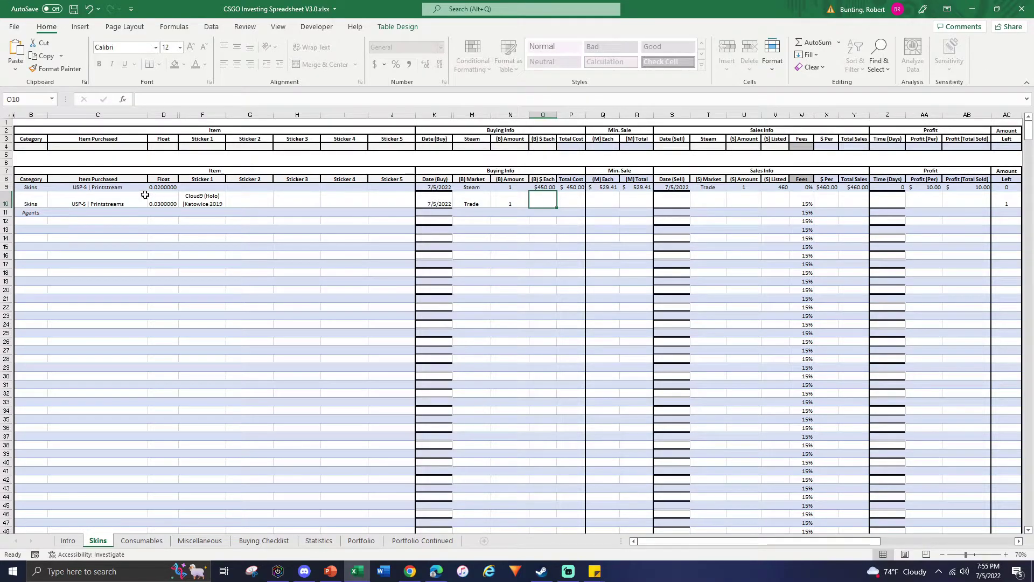
# Step: Enter a per-item buy price of $475.00
pyautogui.moveTo(144, 195); pyautogui.dragTo(299, 198)
pyautogui.click(299, 199)
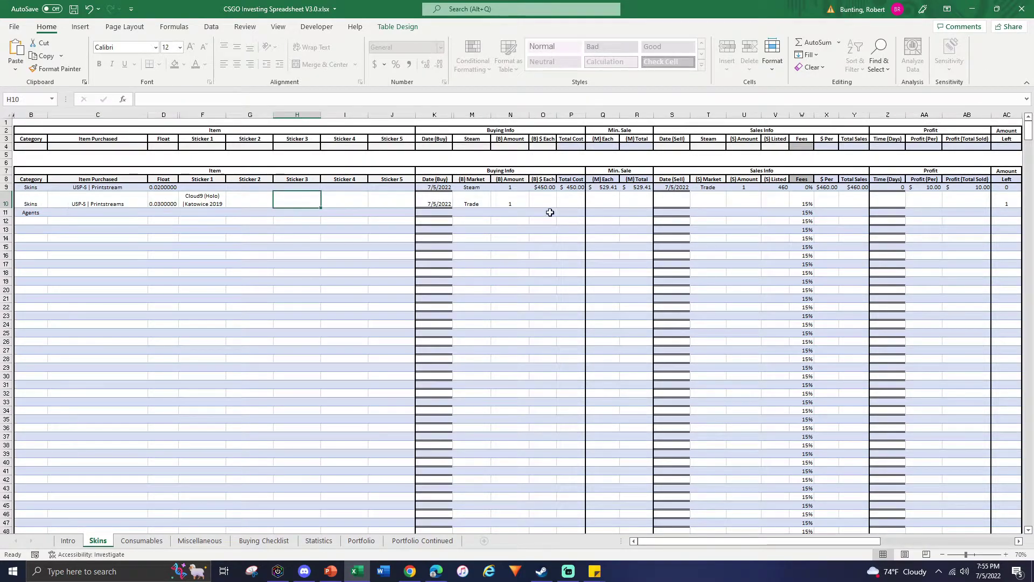
pyautogui.click(535, 200)
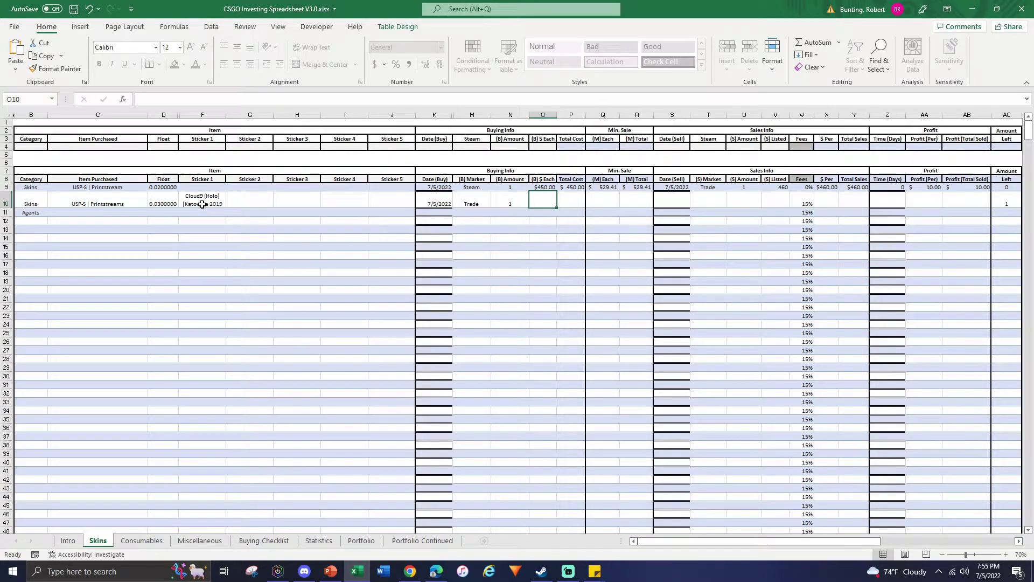
pyautogui.write('475')
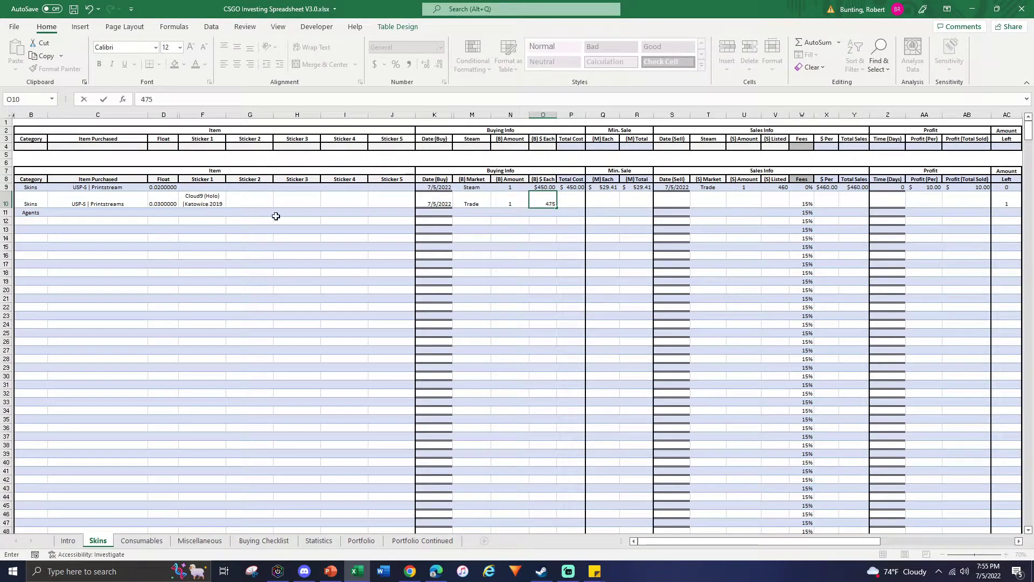
pyautogui.click(516, 245)
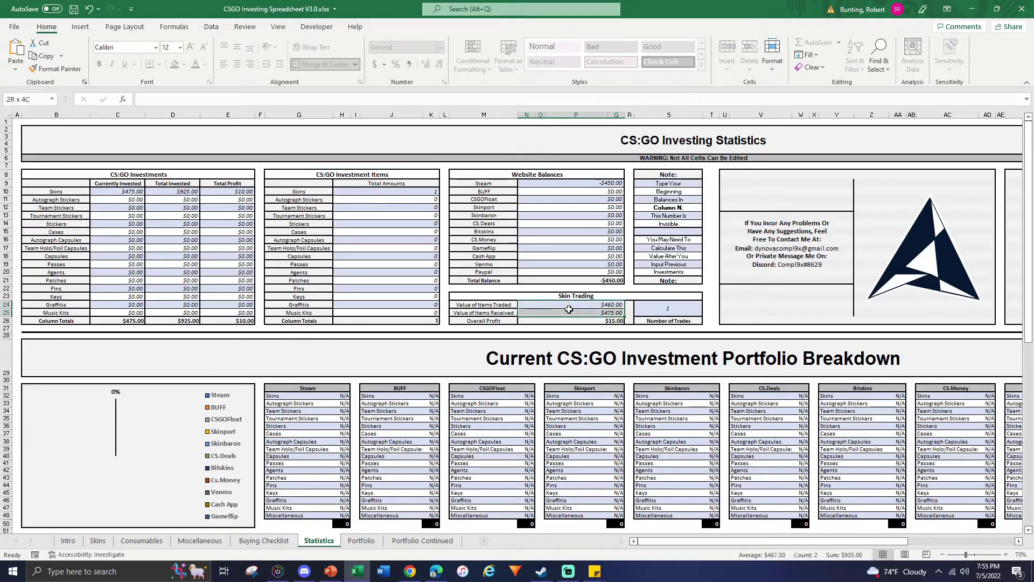
pyautogui.click(570, 322)
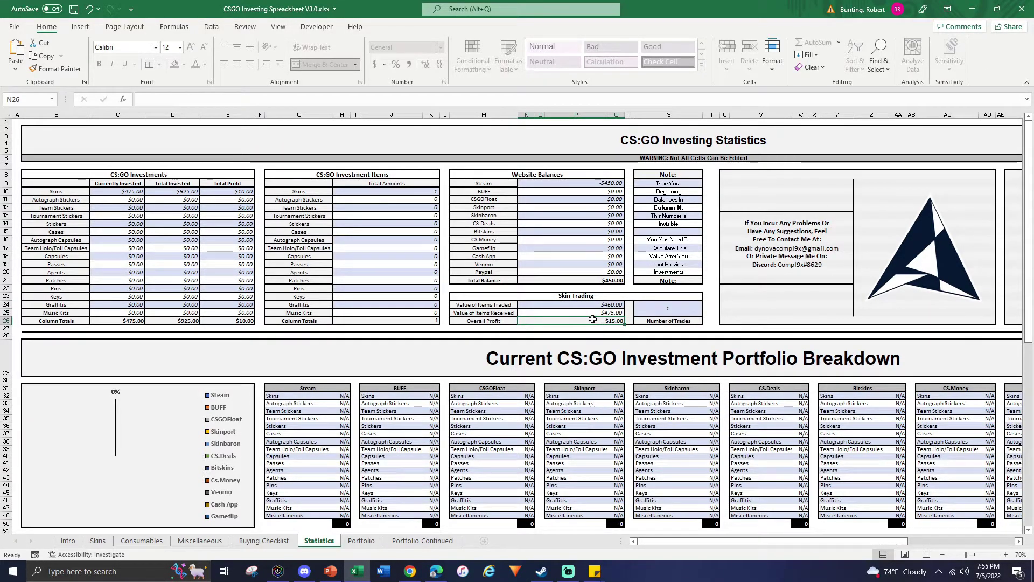
pyautogui.scroll(-6, 591, 321)
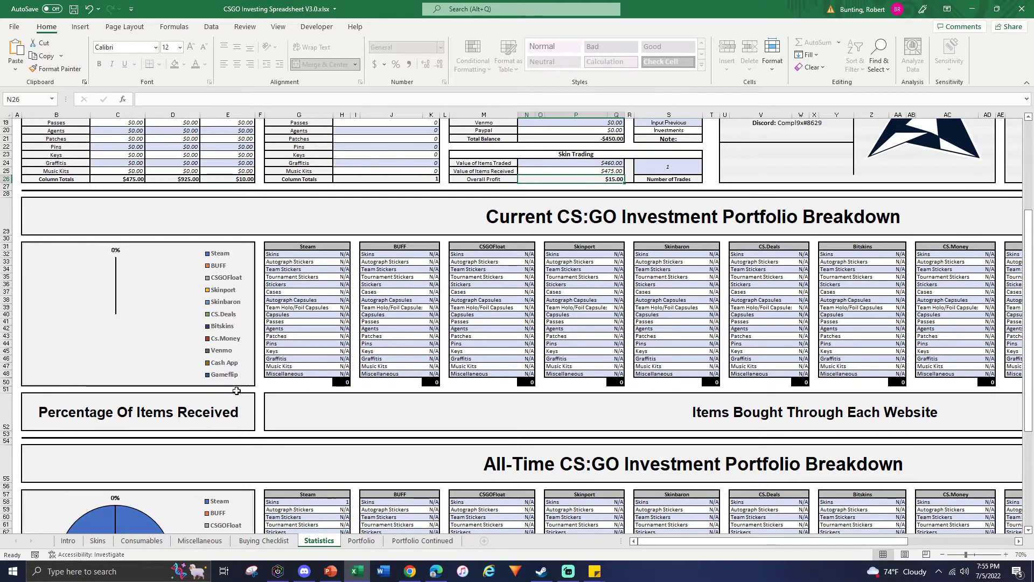
pyautogui.scroll(5, 214, 373)
pyautogui.scroll(1, 214, 373)
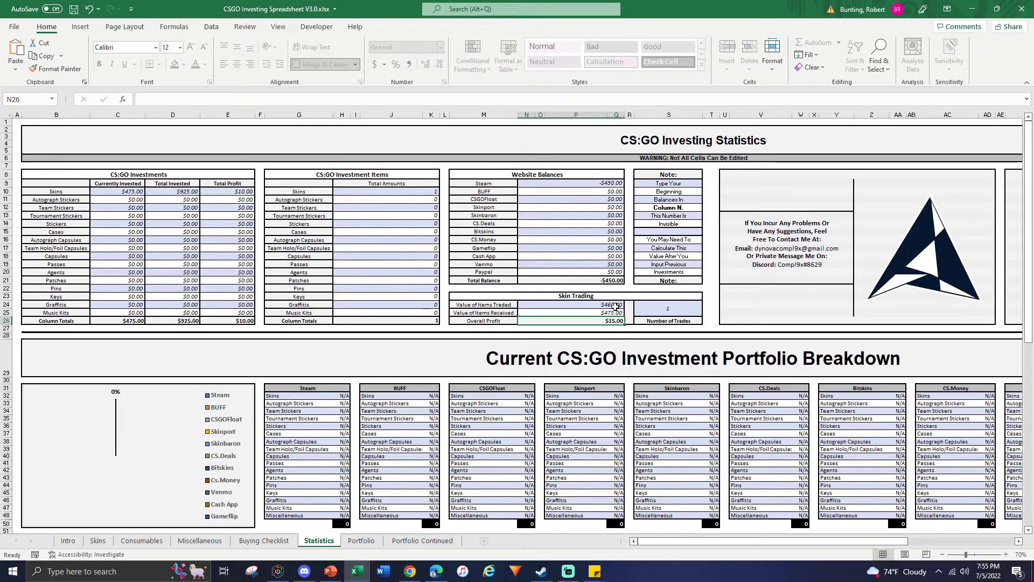
pyautogui.moveTo(545, 304); pyautogui.dragTo(548, 312)
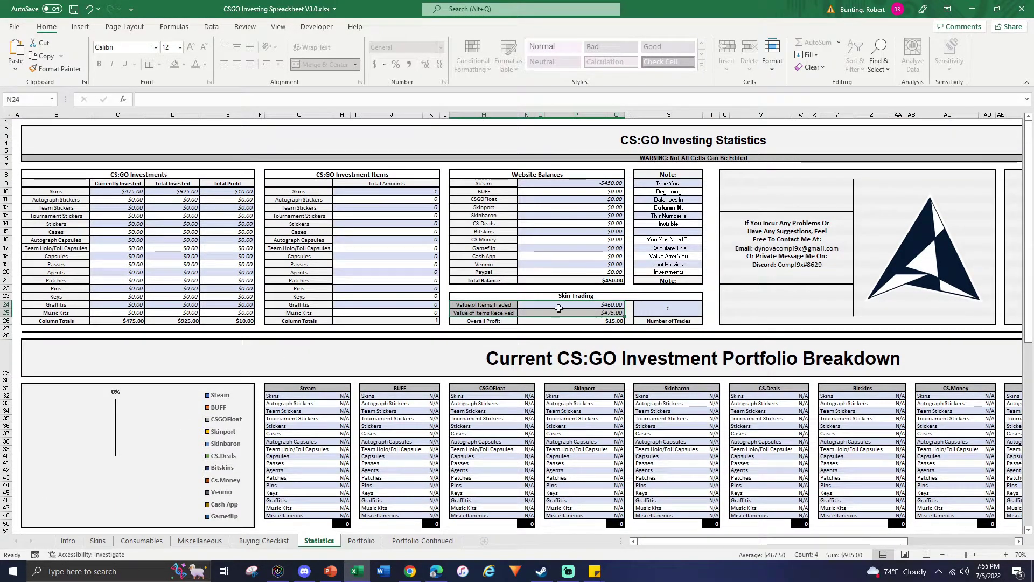
pyautogui.click(604, 321)
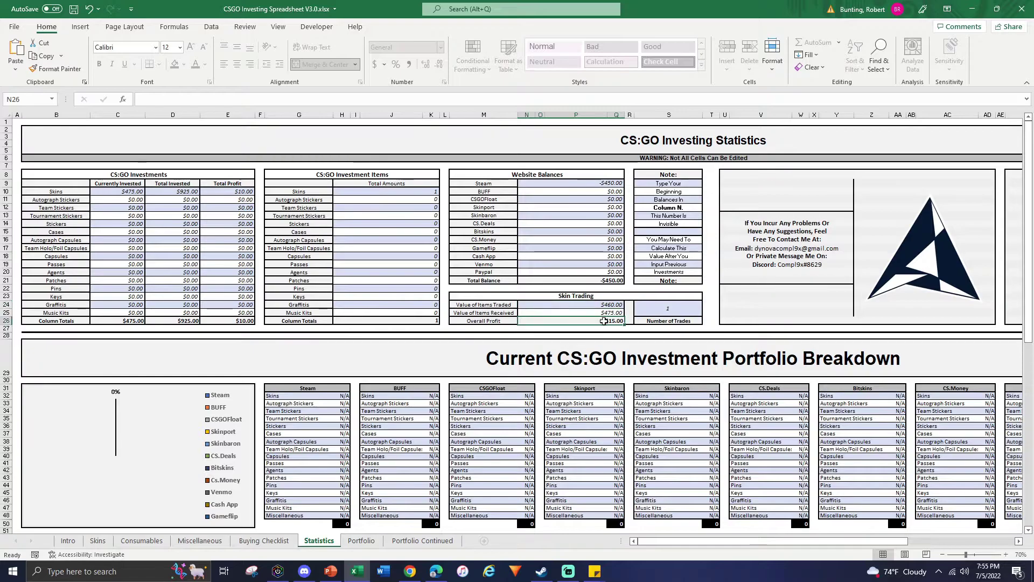
# Step: Log the row 10 sale: sold 7/6/2022 on Steam, amount 1, listed at 480
pyautogui.click(97, 541)
pyautogui.click(671, 204)
pyautogui.write('7')
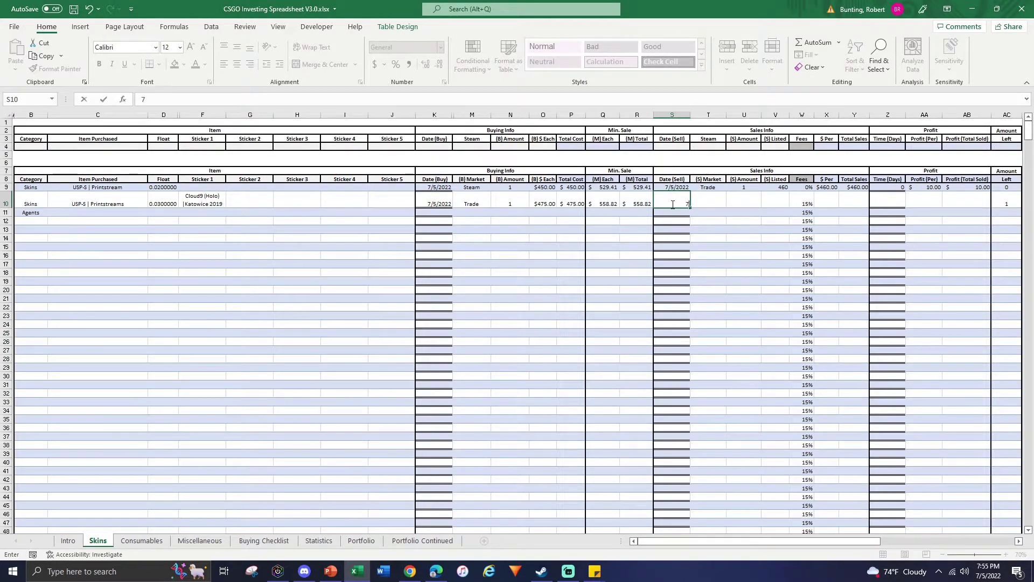
pyautogui.write('/6/2022')
pyautogui.press('Tab')
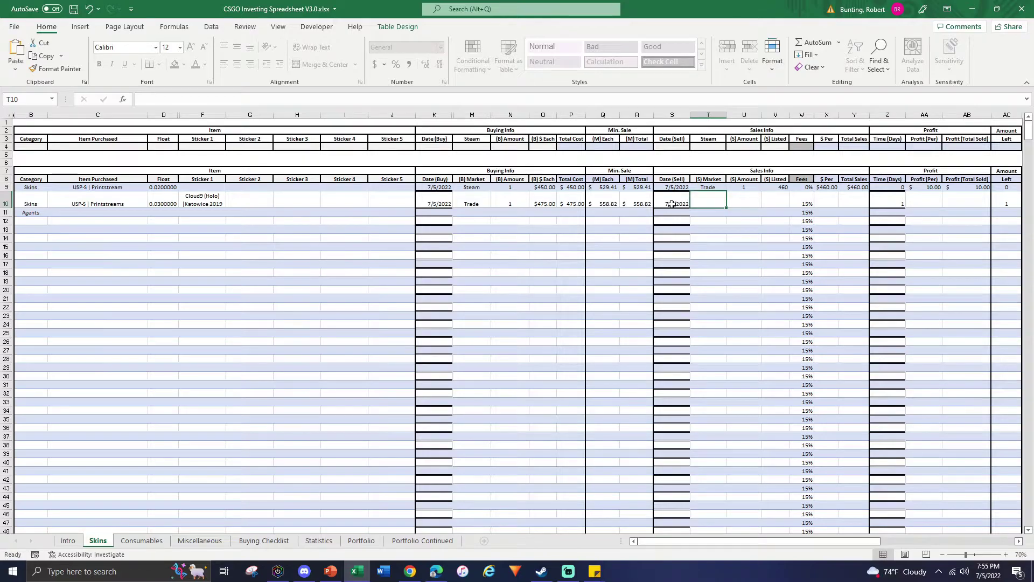
pyautogui.write('Steam')
pyautogui.press('Tab')
pyautogui.write('1')
pyautogui.press('Tab')
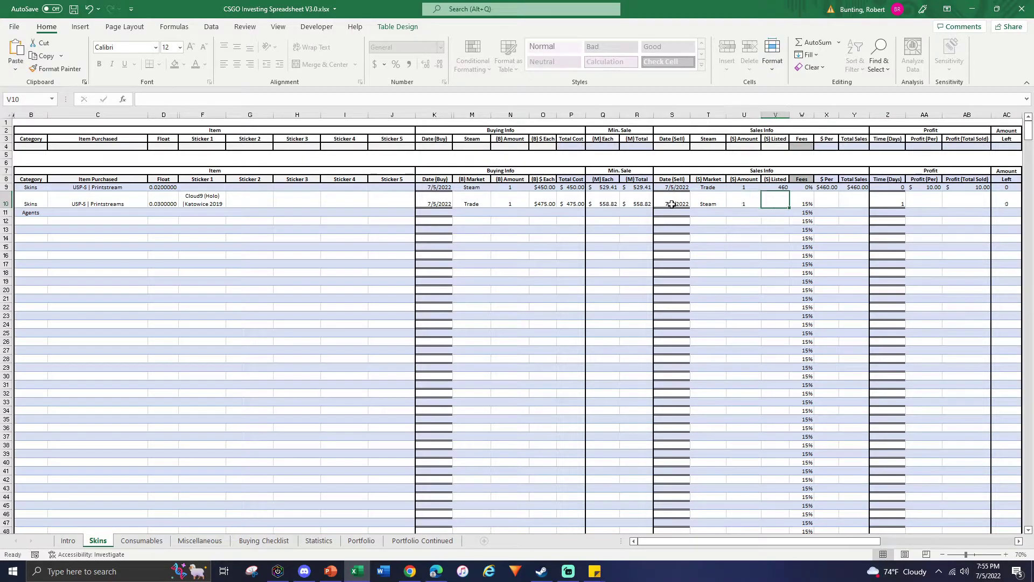
pyautogui.write('480')
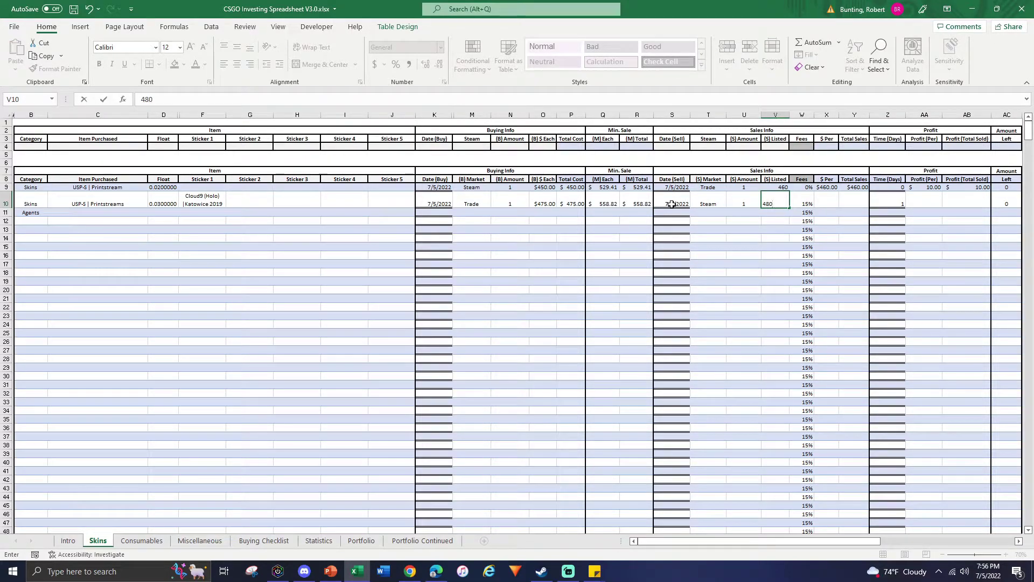
pyautogui.press('Tab')
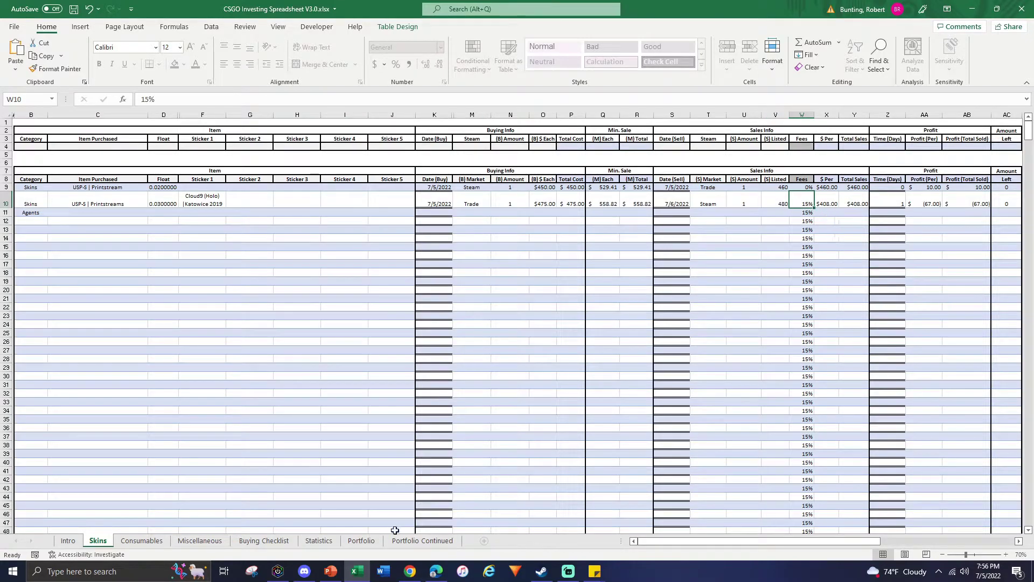
# Step: Glance at Portfolio Continued and Statistics, then review both Skins entries' buying and sale details
pyautogui.click(422, 540)
pyautogui.click(319, 541)
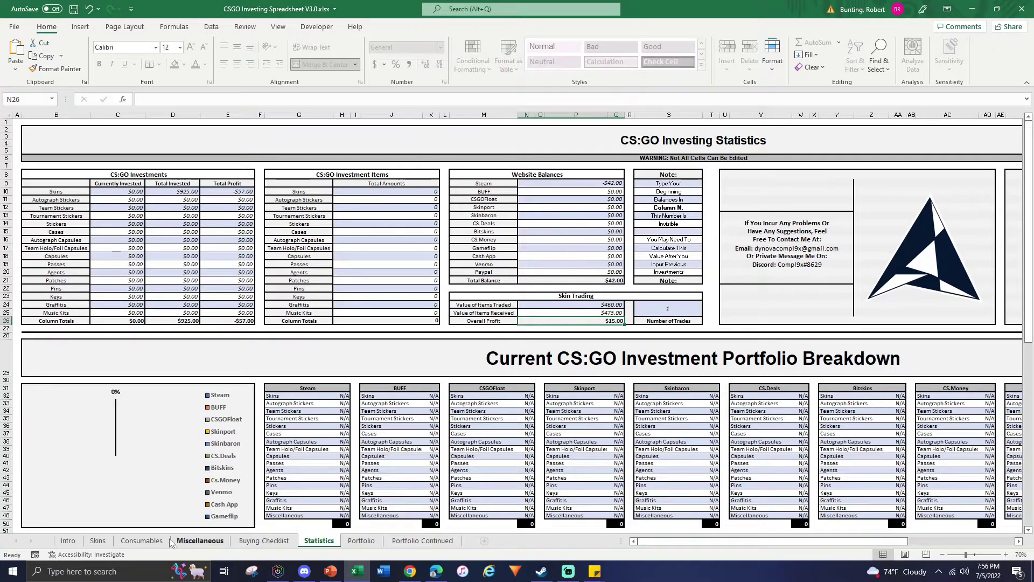
pyautogui.click(98, 541)
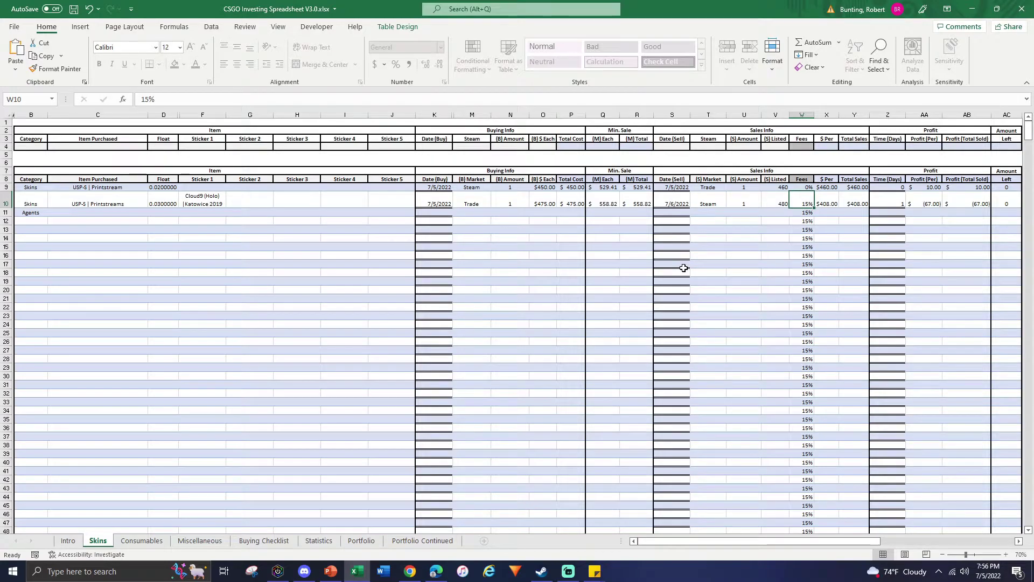
pyautogui.moveTo(470, 200); pyautogui.dragTo(544, 204)
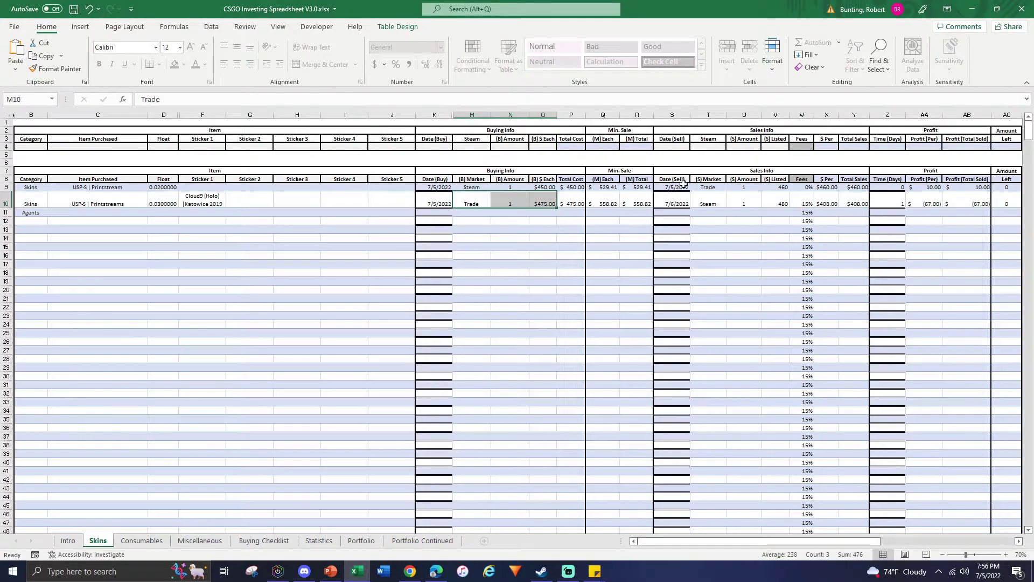
pyautogui.moveTo(709, 187); pyautogui.dragTo(803, 187)
pyautogui.moveTo(510, 200); pyautogui.dragTo(458, 189)
pyautogui.click(504, 246)
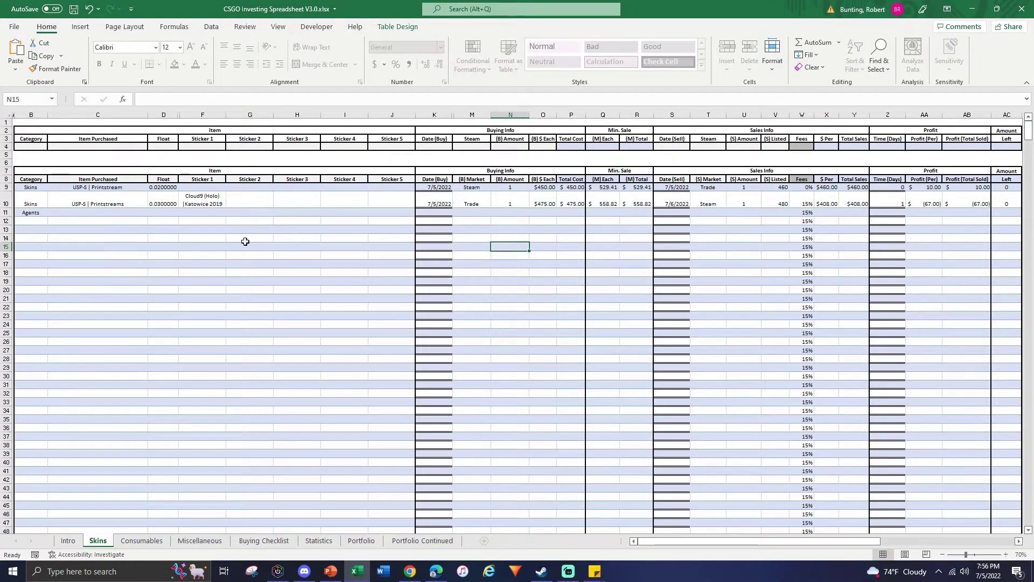
pyautogui.click(717, 187)
# Step: Look over the Consumables categories and market column, then go to Buying Checklist
pyautogui.click(141, 541)
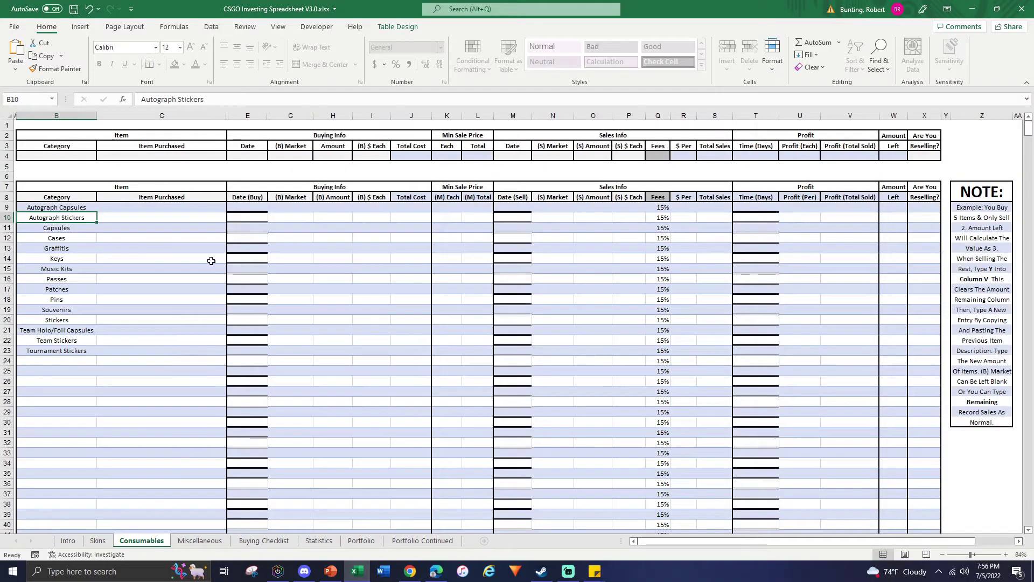
pyautogui.moveTo(161, 237); pyautogui.dragTo(161, 281)
pyautogui.click(278, 279)
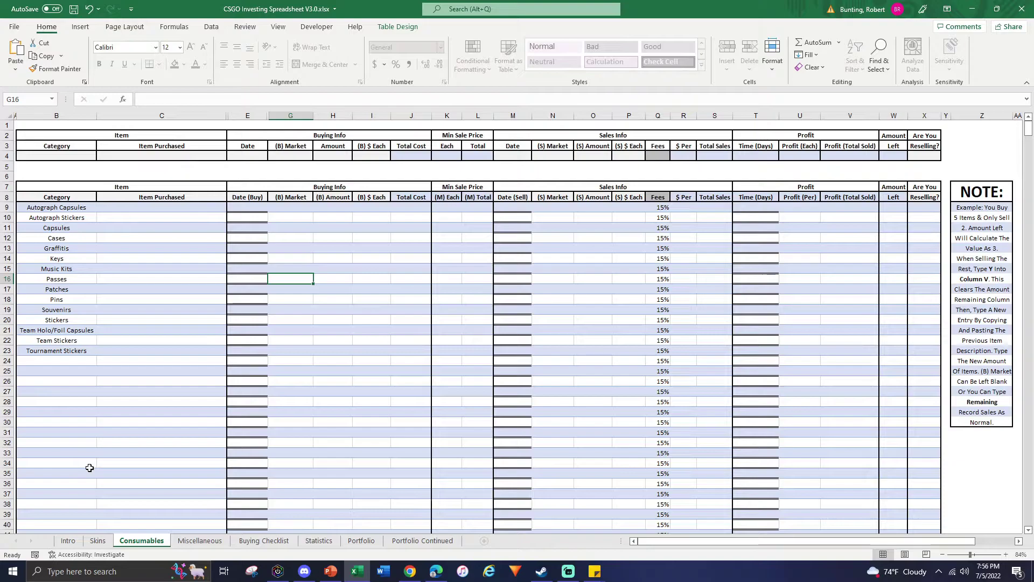
pyautogui.click(97, 541)
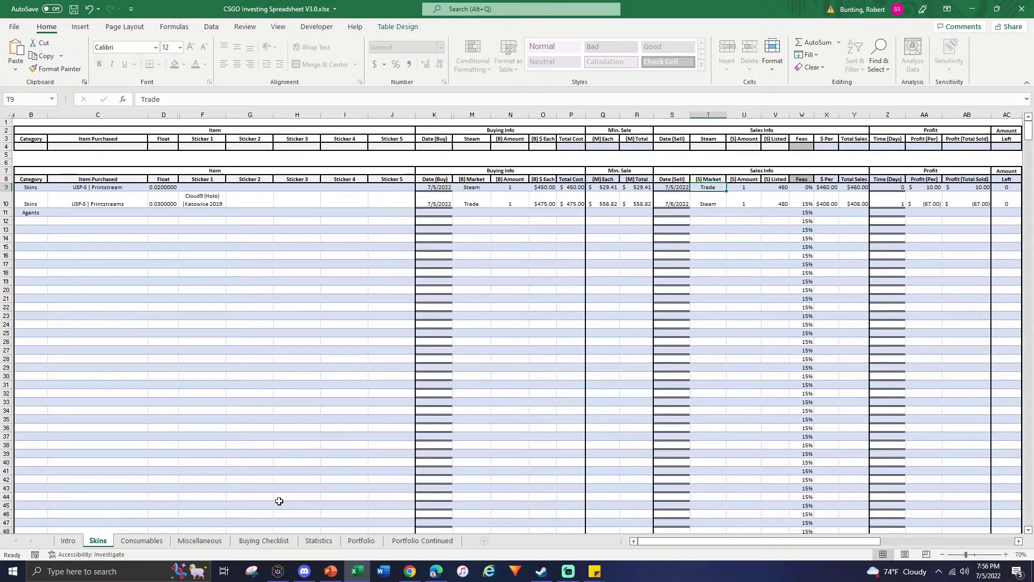
pyautogui.click(264, 541)
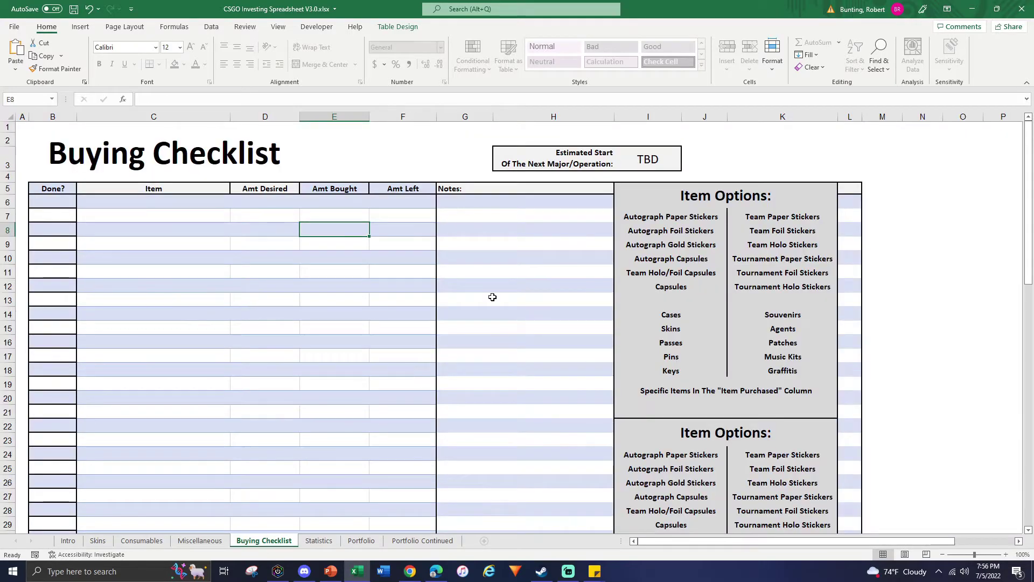
# Step: Set the estimated start of the next major to 7/6/2022
pyautogui.click(146, 199)
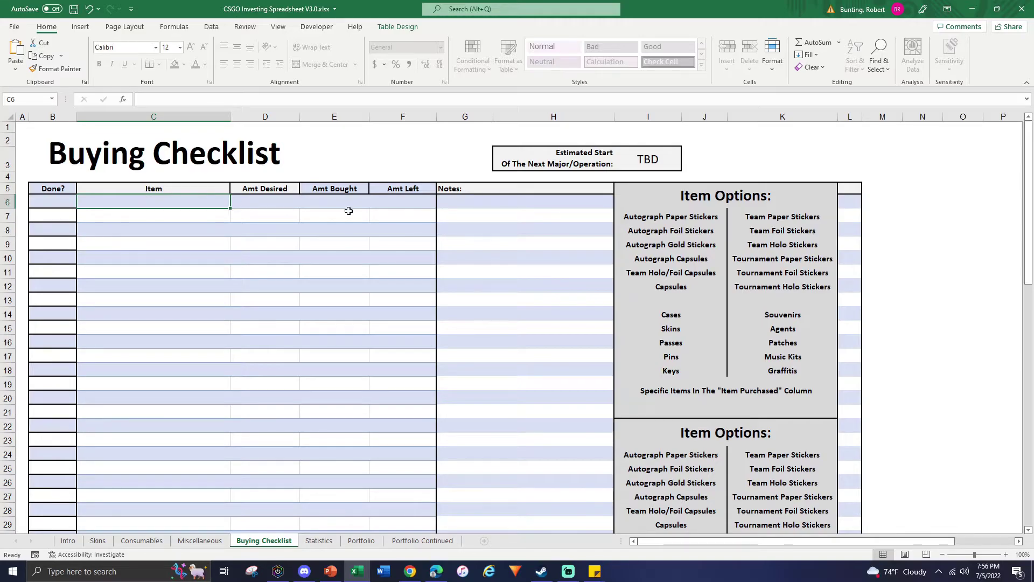
pyautogui.click(640, 160)
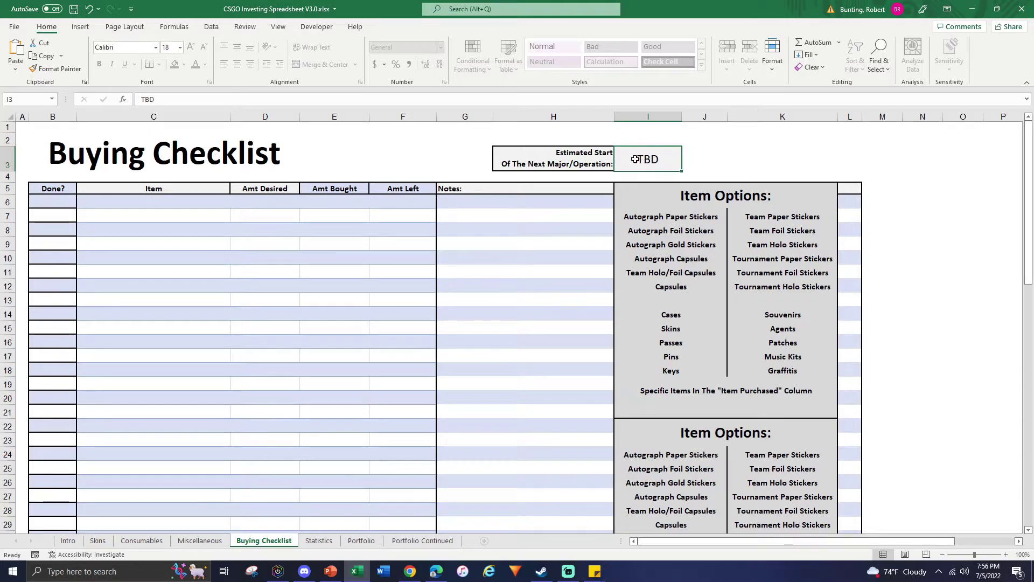
pyautogui.write('7/6/')
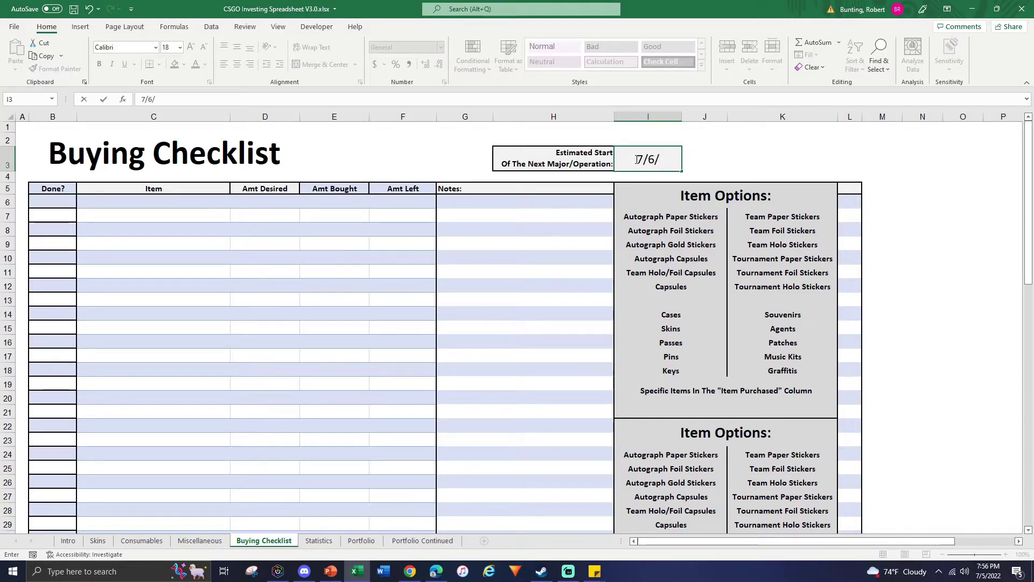
pyautogui.write('2022')
pyautogui.press('Return')
# Step: Try a sample checklist item 'USP-S P Prinstream' with amount 1, then delete it
pyautogui.click(176, 198)
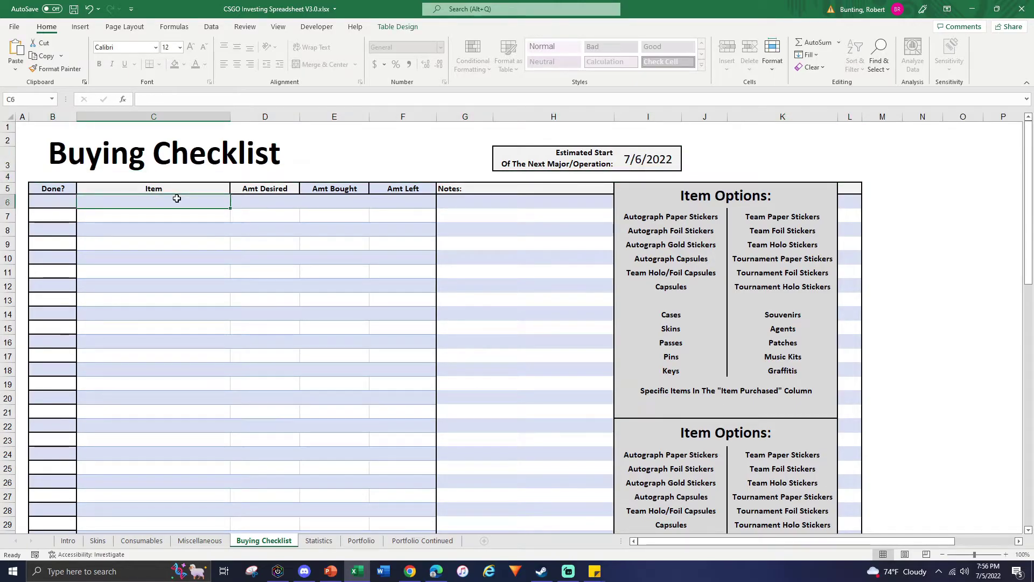
pyautogui.write('USP-S P')
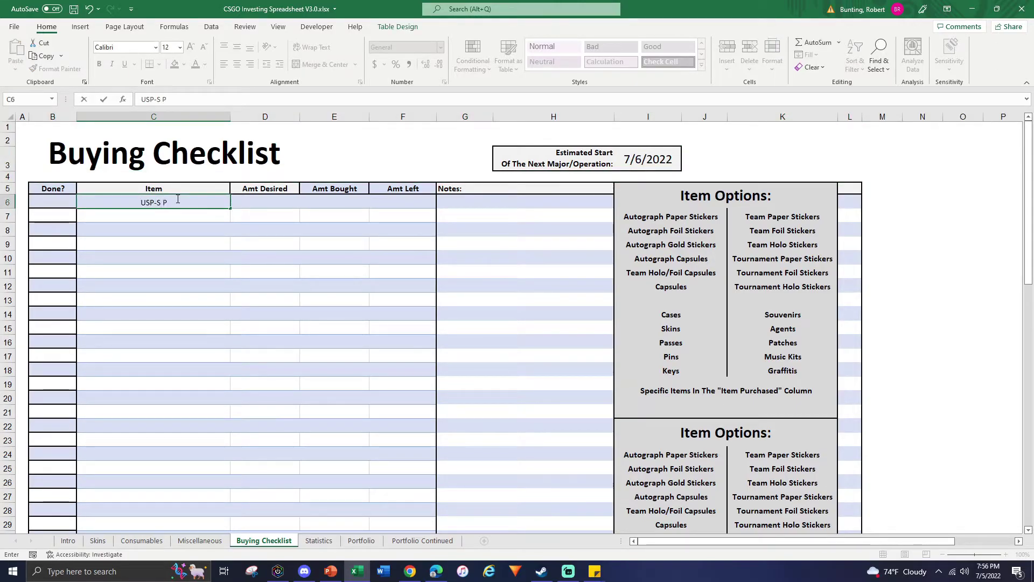
pyautogui.write(' Prinstream')
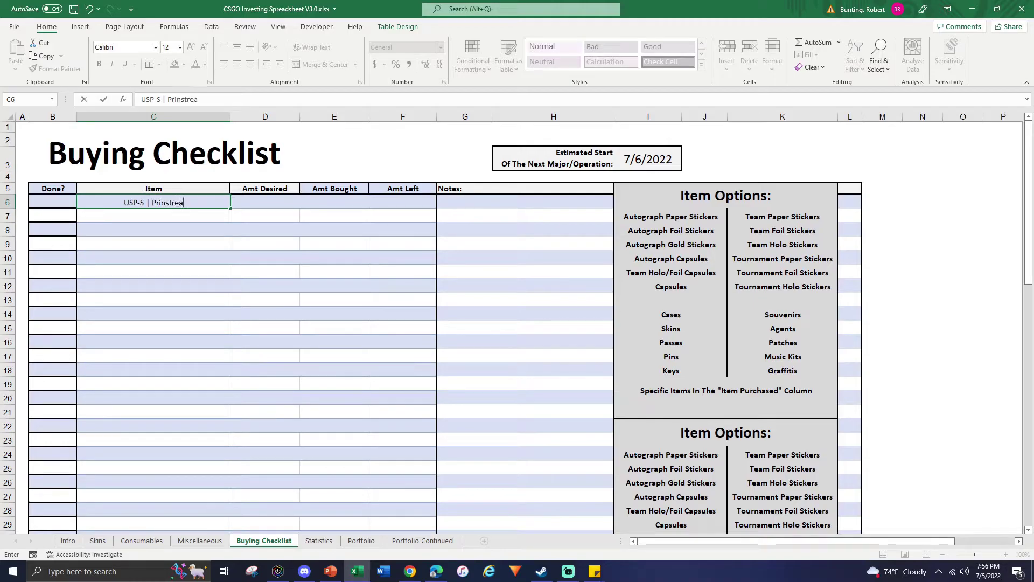
pyautogui.press('Return')
pyautogui.click(272, 204)
pyautogui.write('1')
pyautogui.press('Return')
pyautogui.click(338, 205)
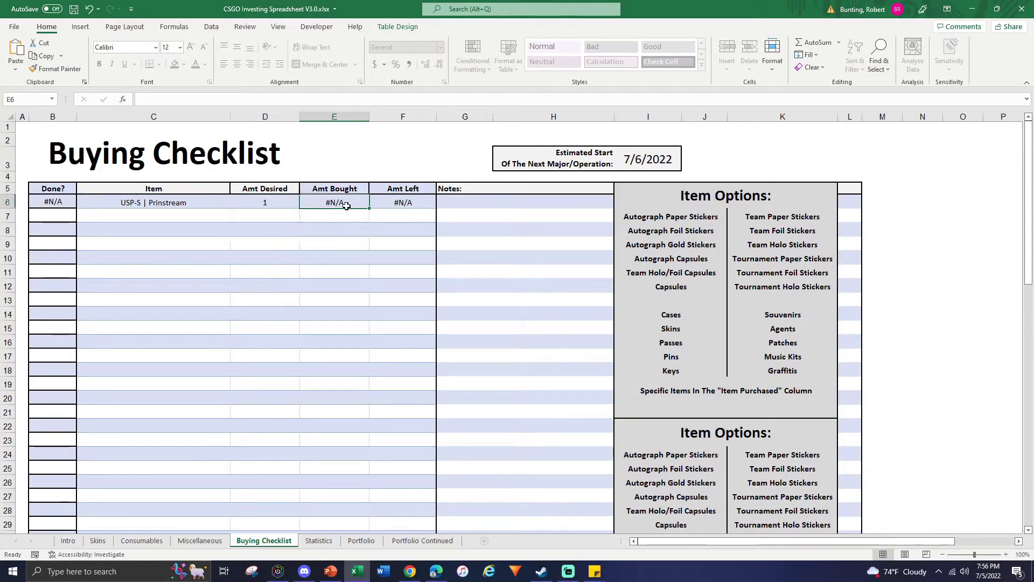
pyautogui.click(323, 253)
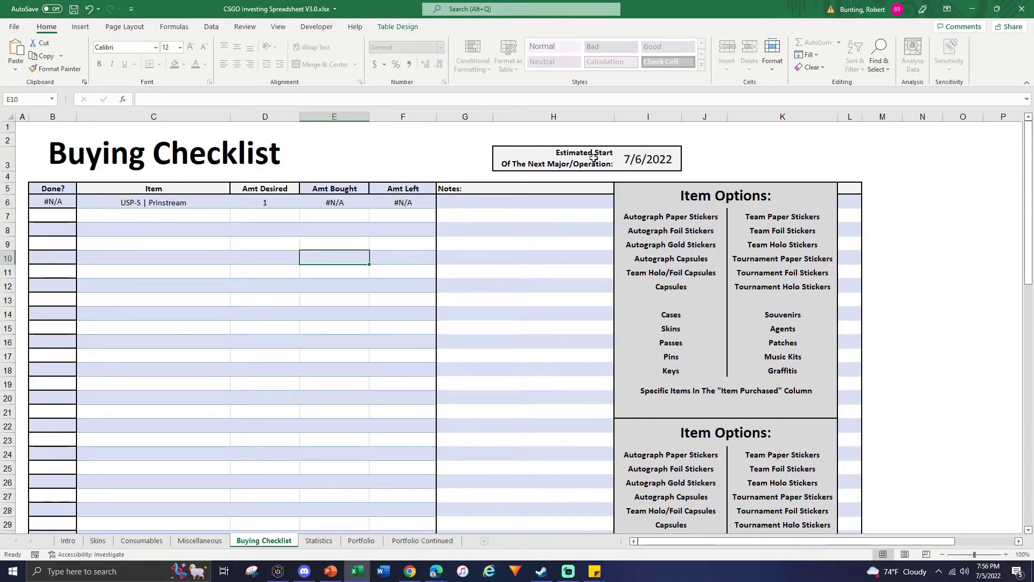
pyautogui.moveTo(255, 204); pyautogui.dragTo(197, 205)
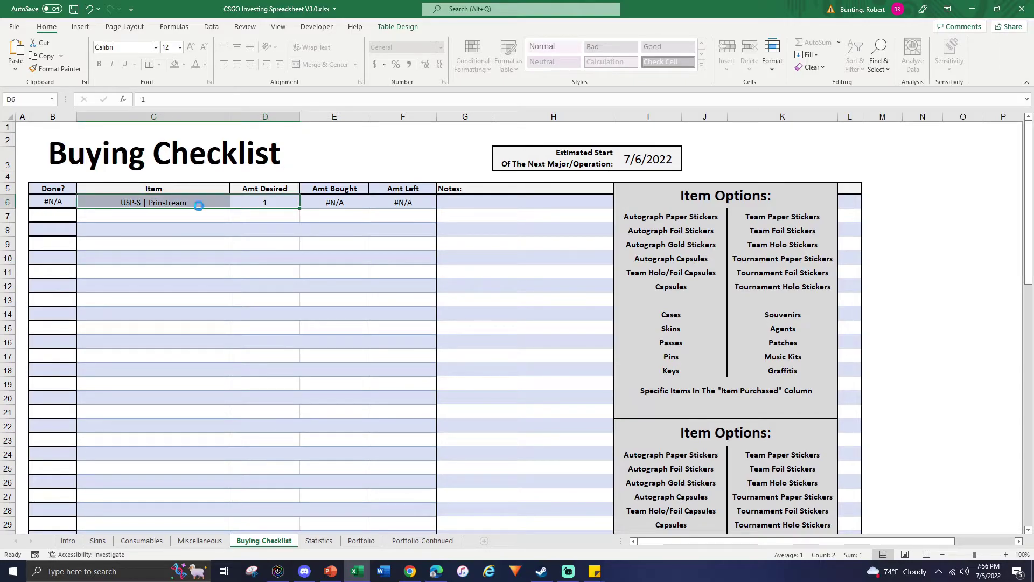
pyautogui.press('Delete')
# Step: Review the start date, the checklist Item column and the empty Item Purchased cells on Skins
pyautogui.click(636, 159)
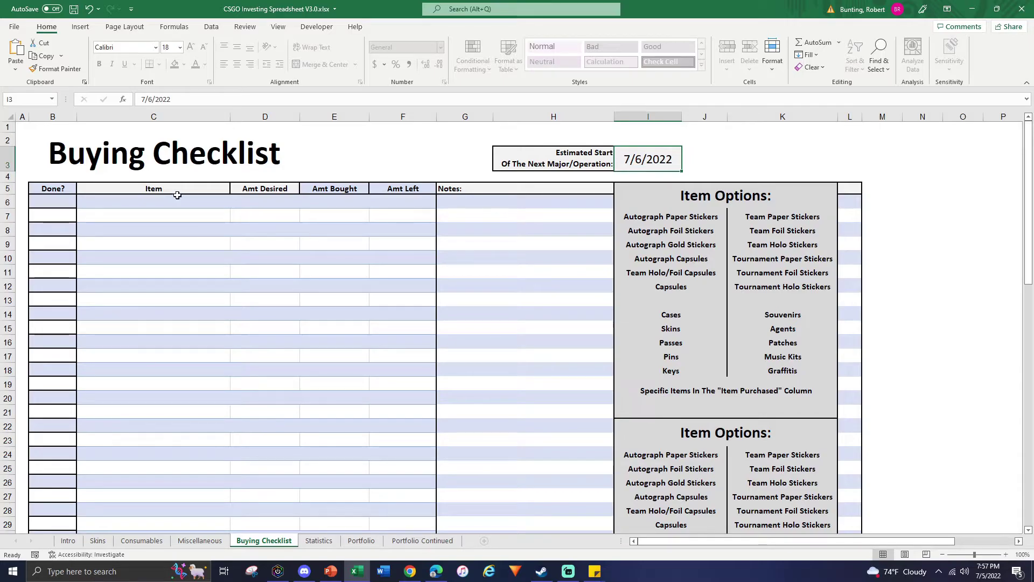
pyautogui.moveTo(178, 201); pyautogui.dragTo(191, 438)
pyautogui.click(653, 164)
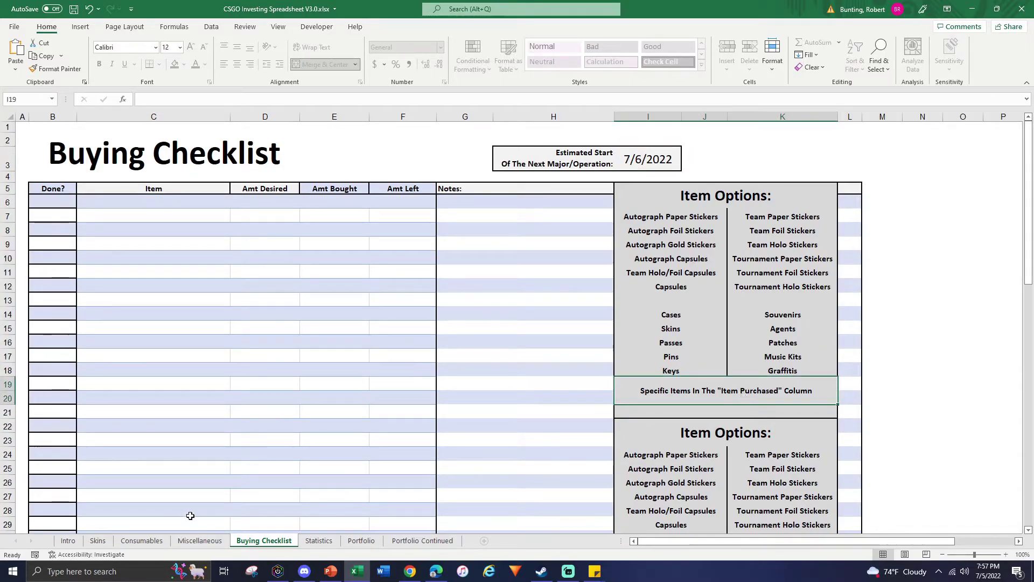
pyautogui.click(98, 540)
pyautogui.moveTo(96, 192); pyautogui.dragTo(95, 411)
pyautogui.moveTo(94, 410); pyautogui.dragTo(105, 333)
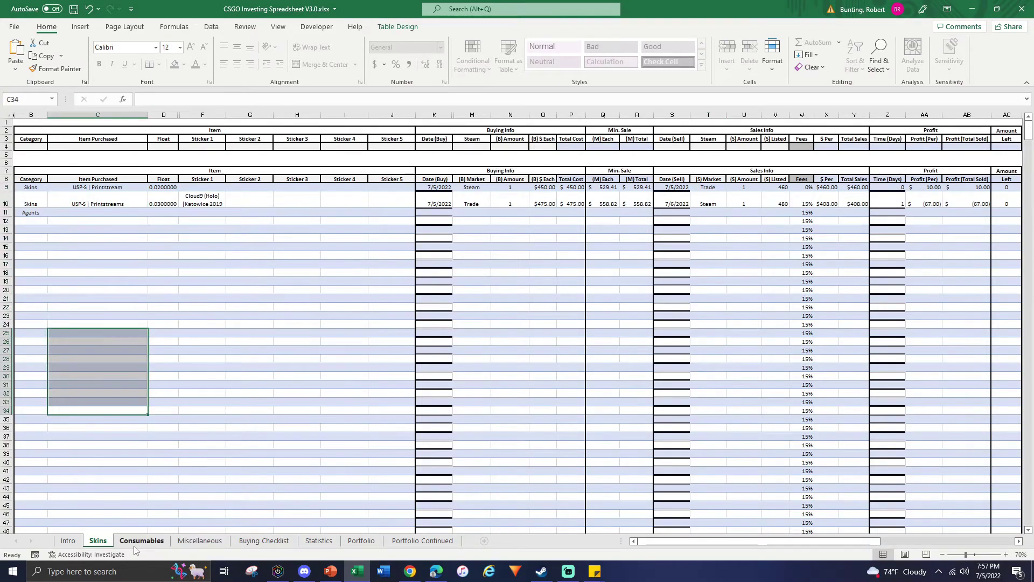
# Step: Review the Buying Checklist's sticker and capsule options, such as Tournament Foil and Holo Stickers
pyautogui.click(141, 541)
pyautogui.click(264, 540)
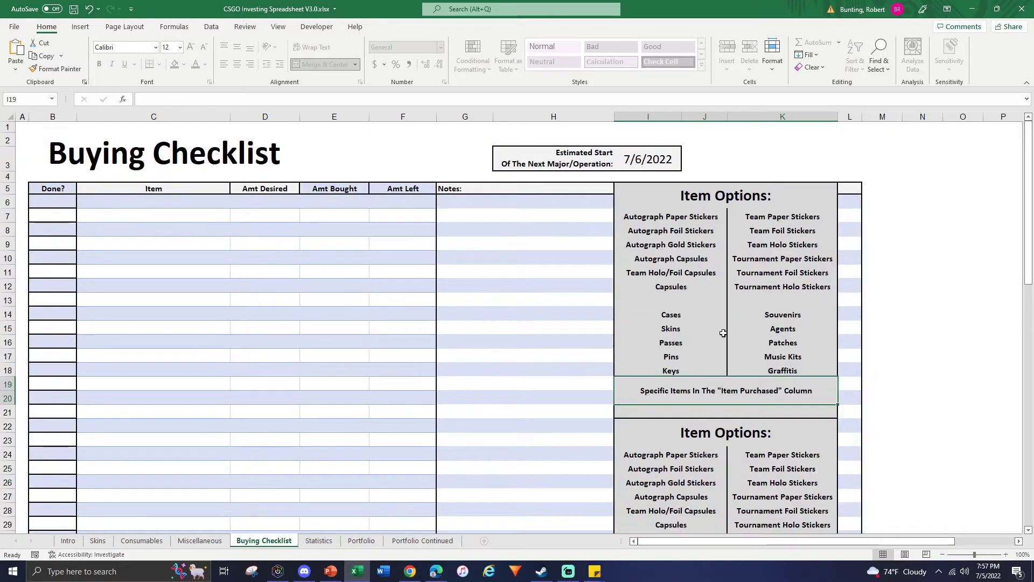
pyautogui.moveTo(662, 215); pyautogui.dragTo(775, 289)
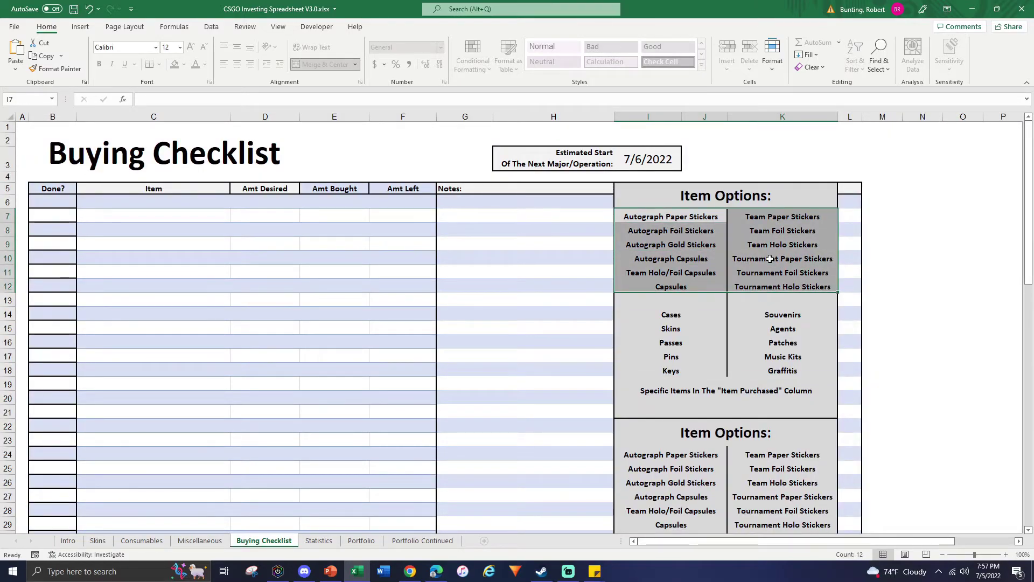
pyautogui.click(771, 274)
pyautogui.click(764, 289)
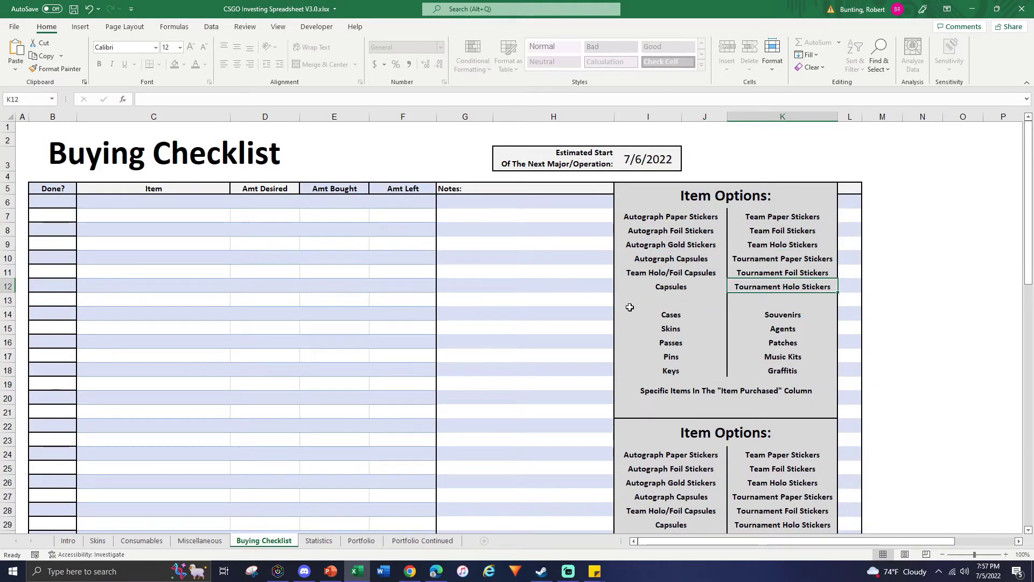
pyautogui.click(610, 301)
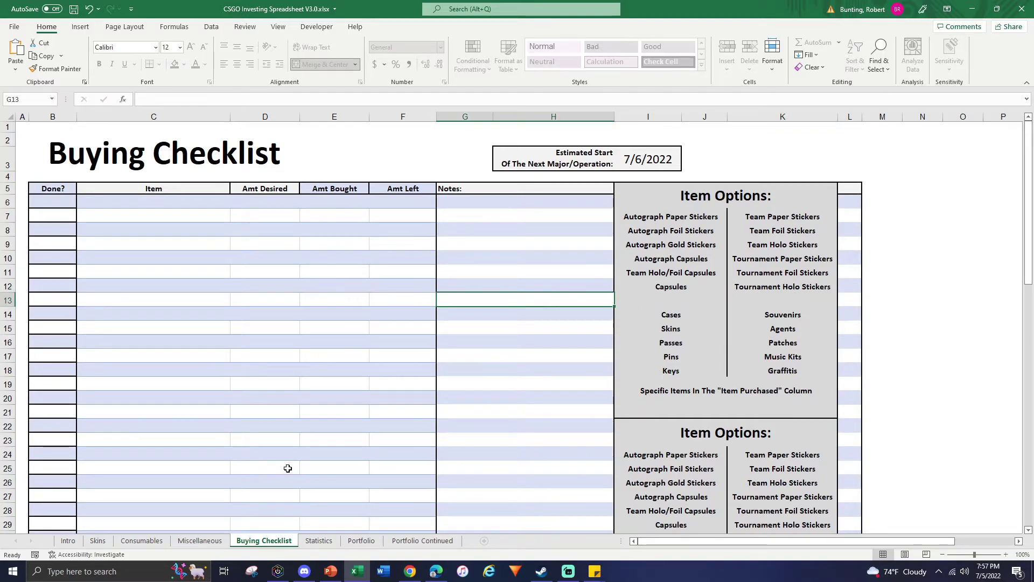
pyautogui.click(199, 540)
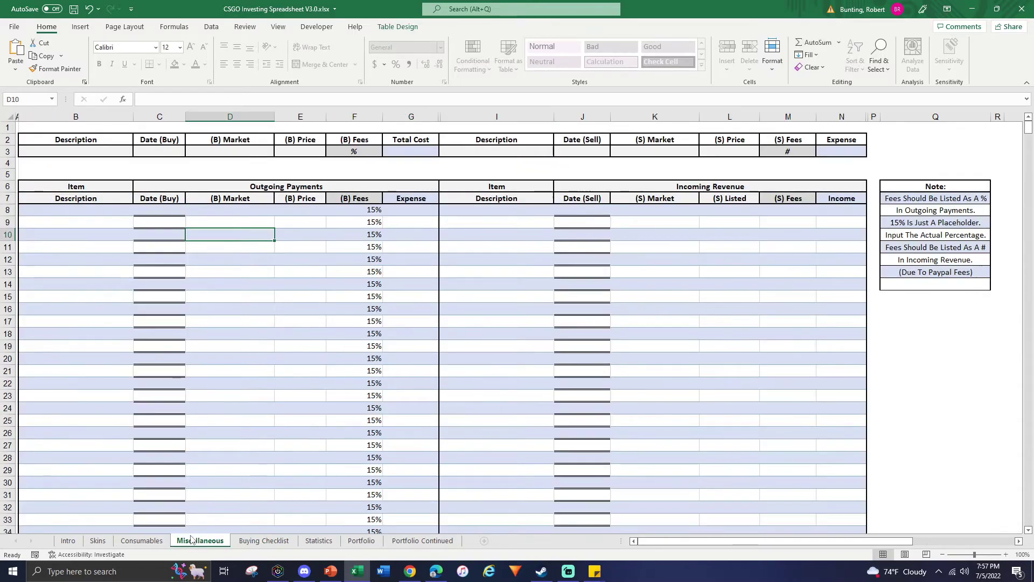
pyautogui.click(142, 541)
pyautogui.click(99, 541)
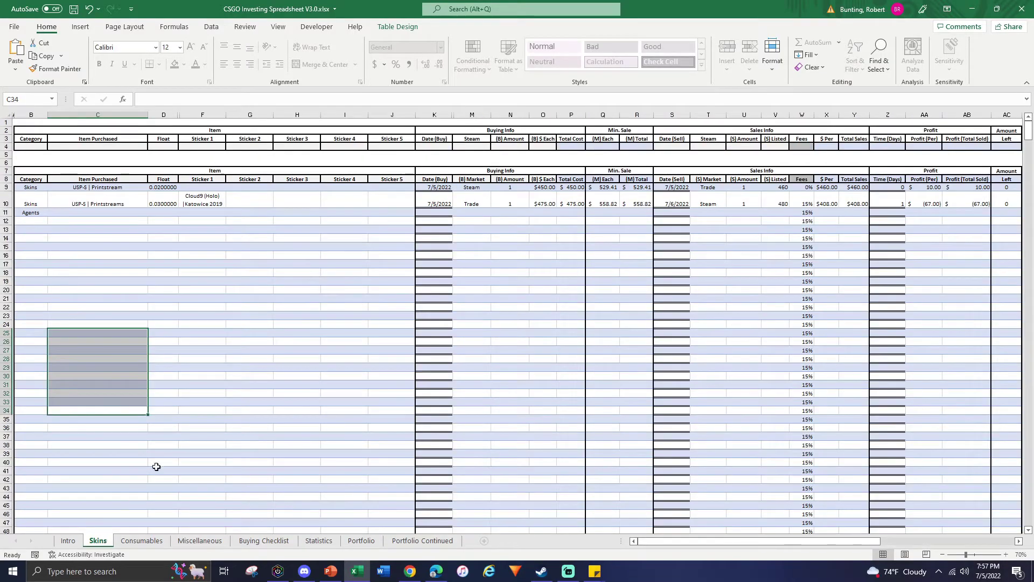
pyautogui.click(163, 437)
pyautogui.click(318, 540)
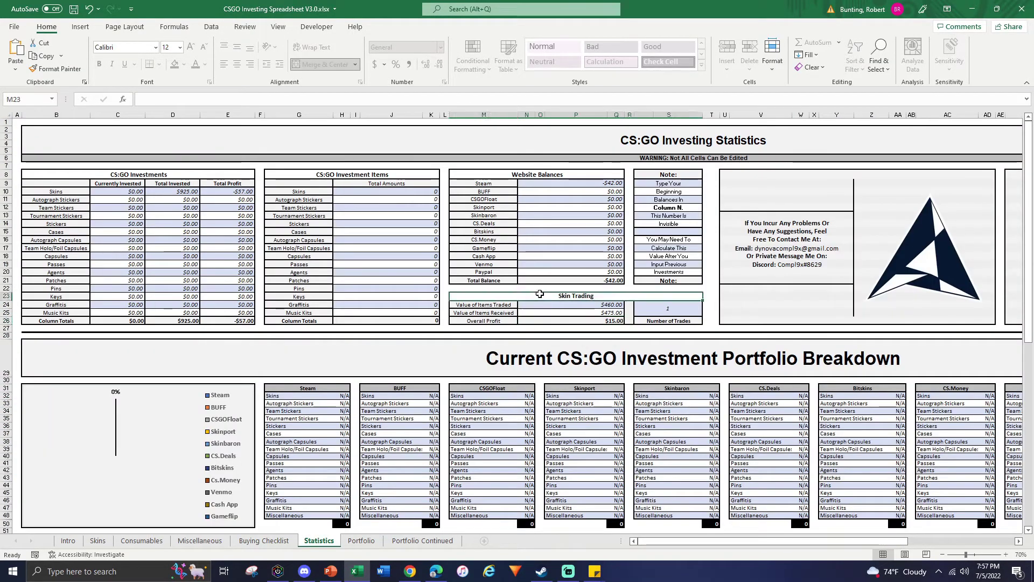
pyautogui.moveTo(540, 294); pyautogui.dragTo(668, 318)
pyautogui.click(670, 304)
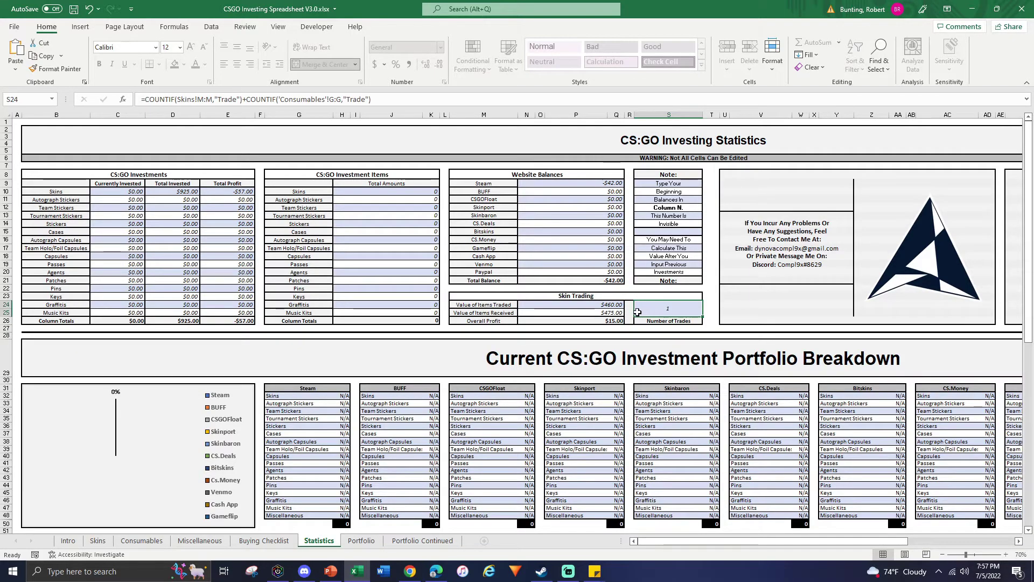
pyautogui.scroll(-15, 344, 298)
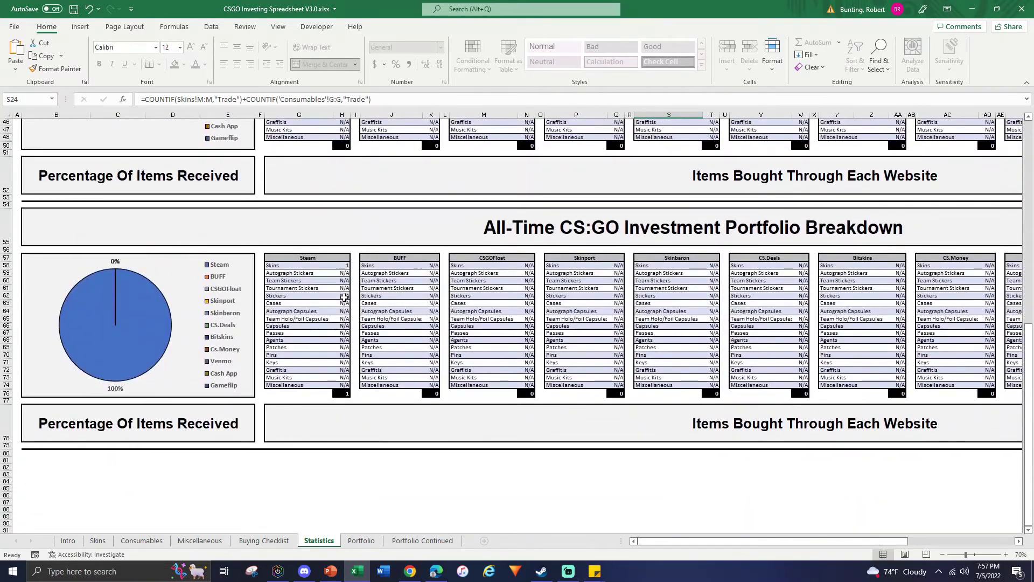
pyautogui.scroll(11, 344, 298)
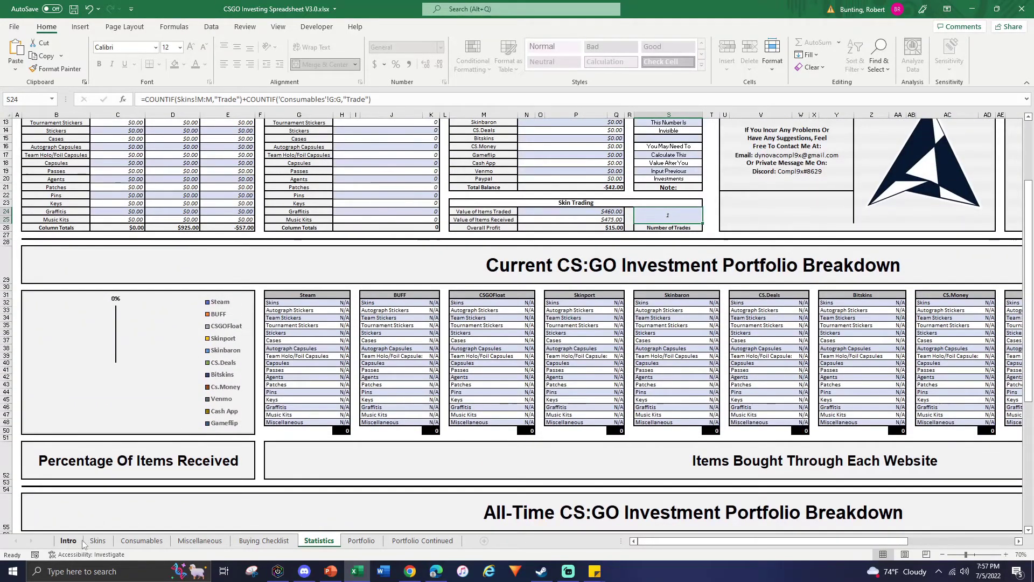
# Step: Scroll through the Intro sheet's instructions and back up to the title
pyautogui.click(80, 541)
pyautogui.scroll(-5, 514, 443)
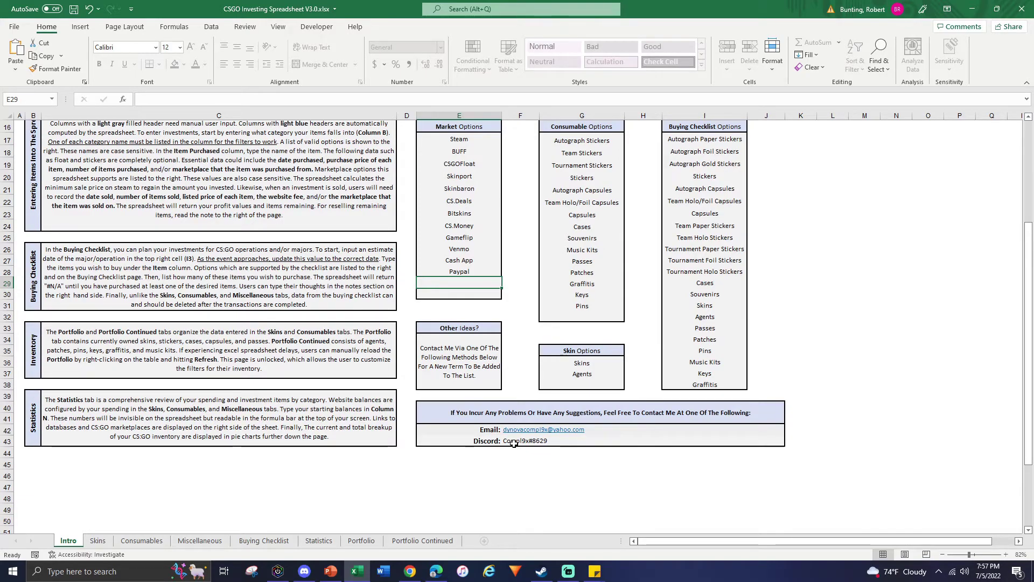
pyautogui.scroll(4, 362, 403)
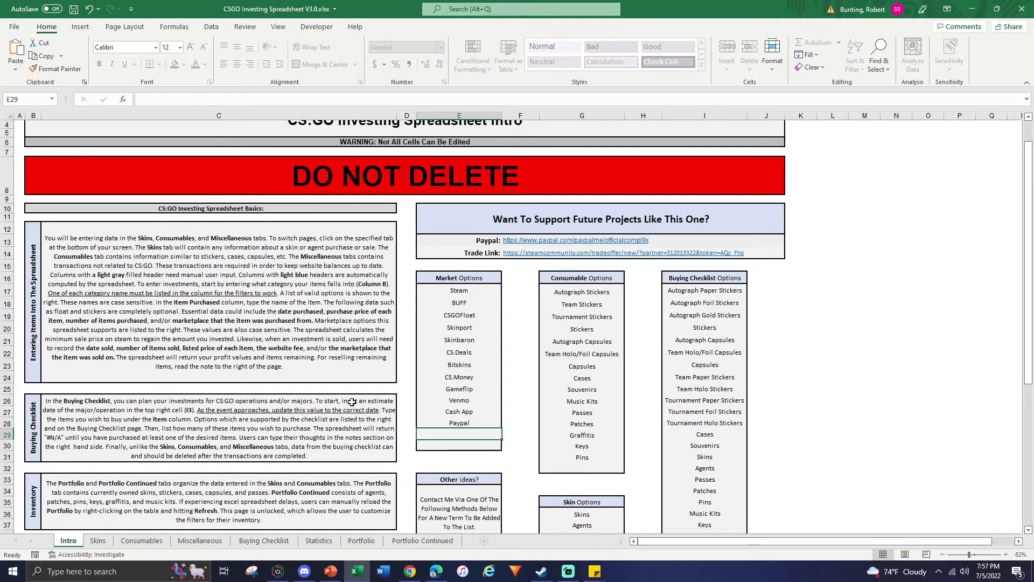
pyautogui.scroll(-2, 356, 403)
pyautogui.scroll(3, 348, 407)
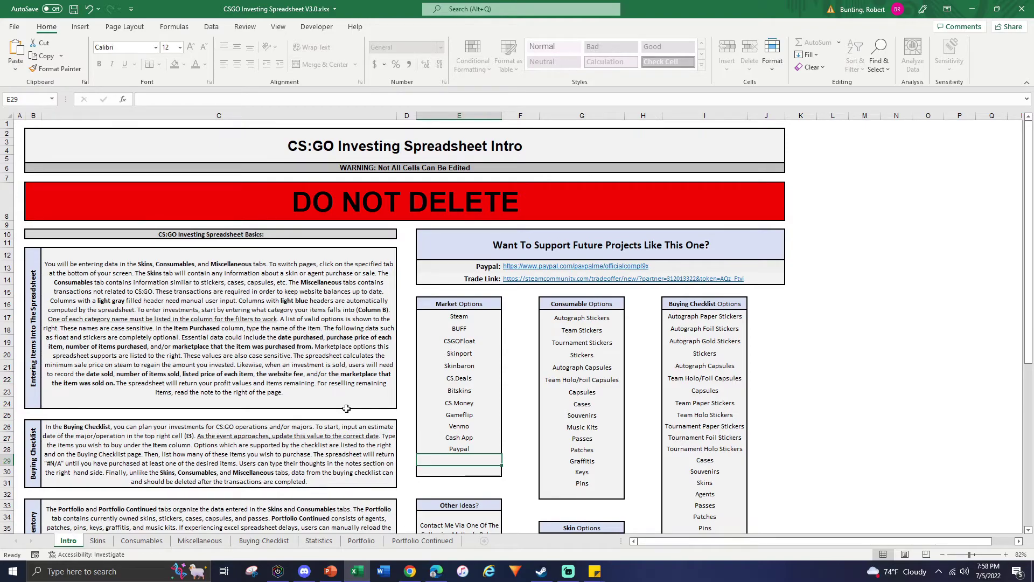
# Step: Select the Consumables category column from Autograph Capsules down, then return to Skins
pyautogui.click(158, 542)
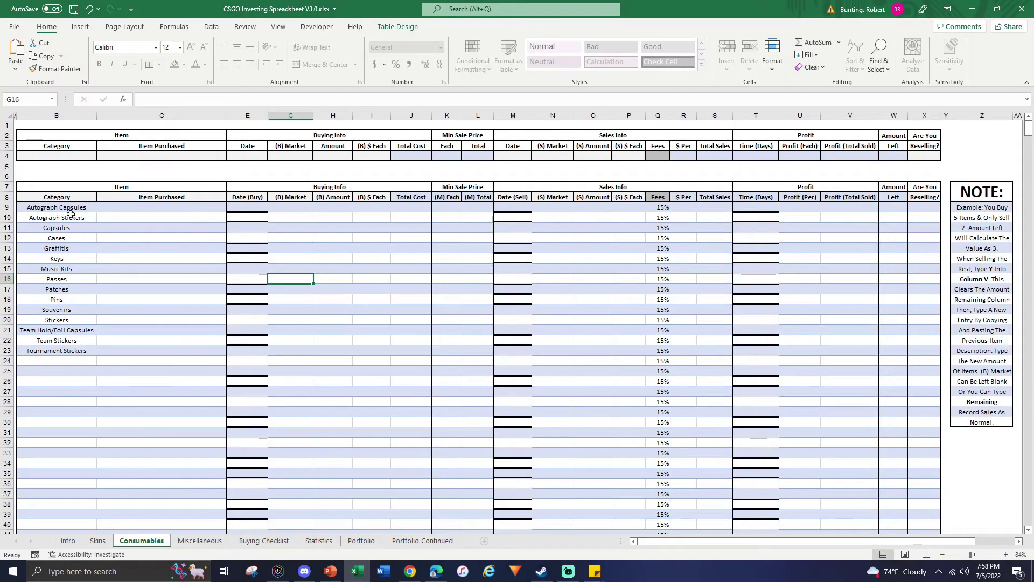
pyautogui.click(69, 209)
pyautogui.hotkey('ctrl', 'shift', 'Down')
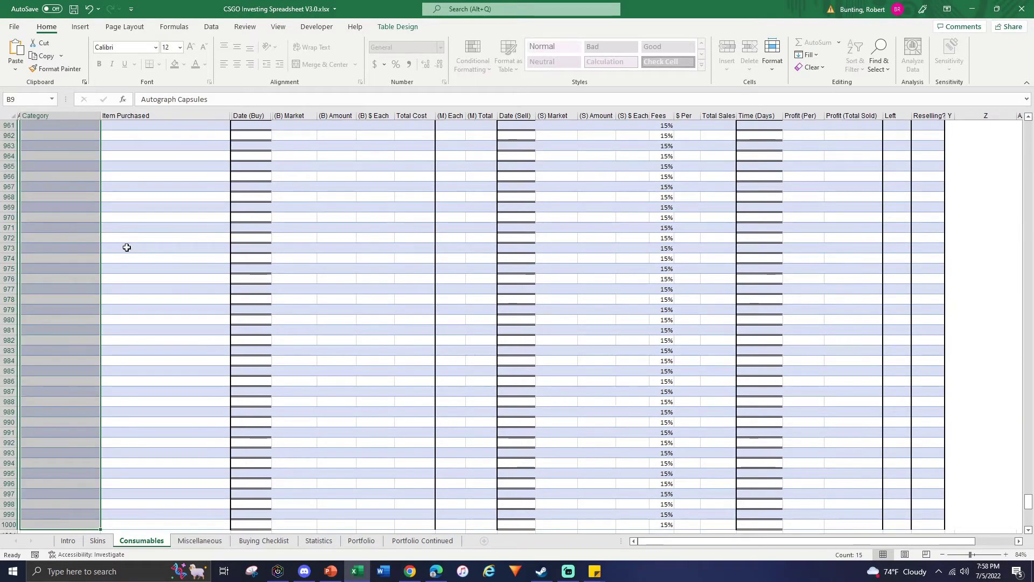
pyautogui.scroll(20, 166, 277)
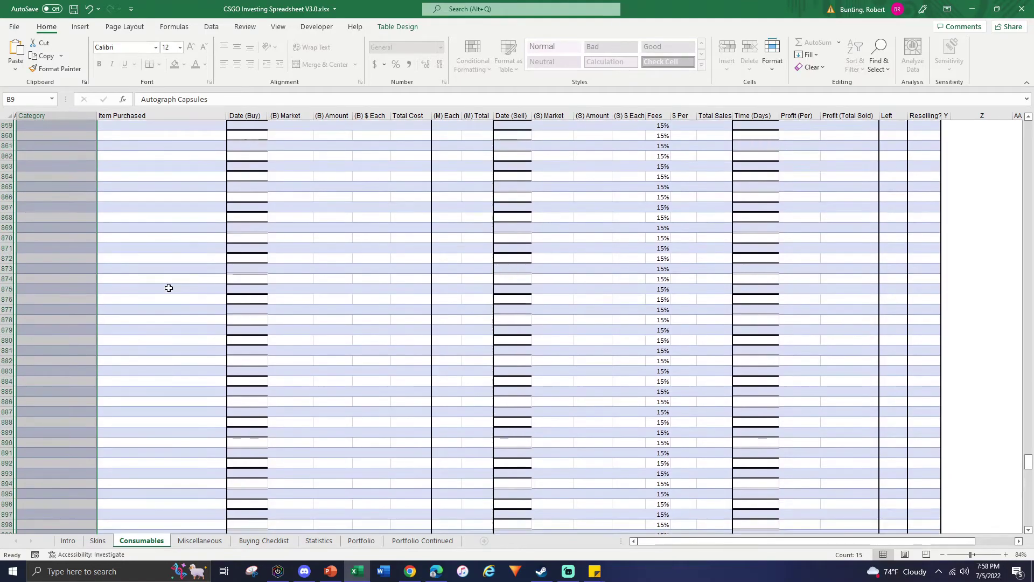
pyautogui.moveTo(1028, 461); pyautogui.dragTo(1028, 126)
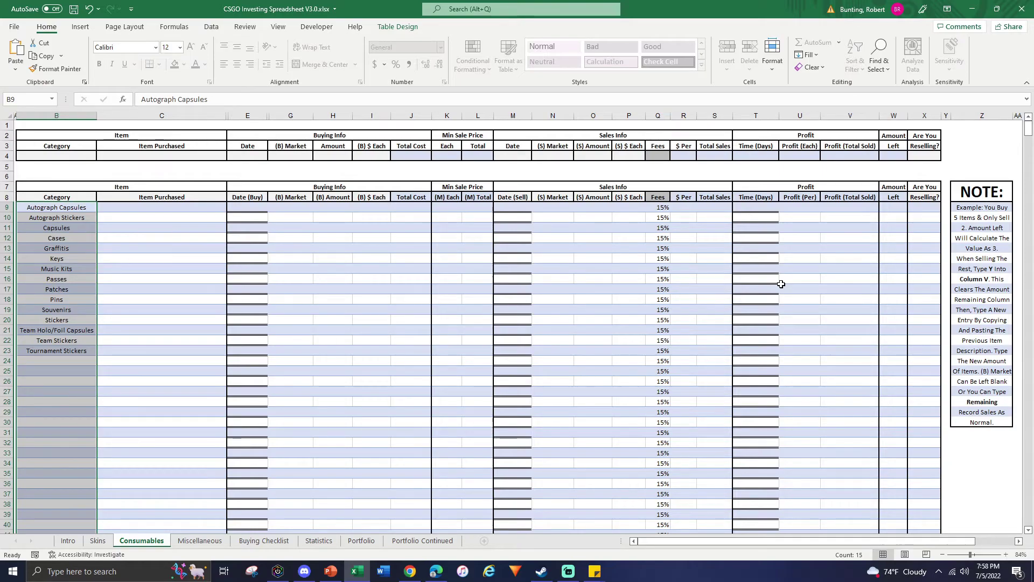
pyautogui.click(97, 541)
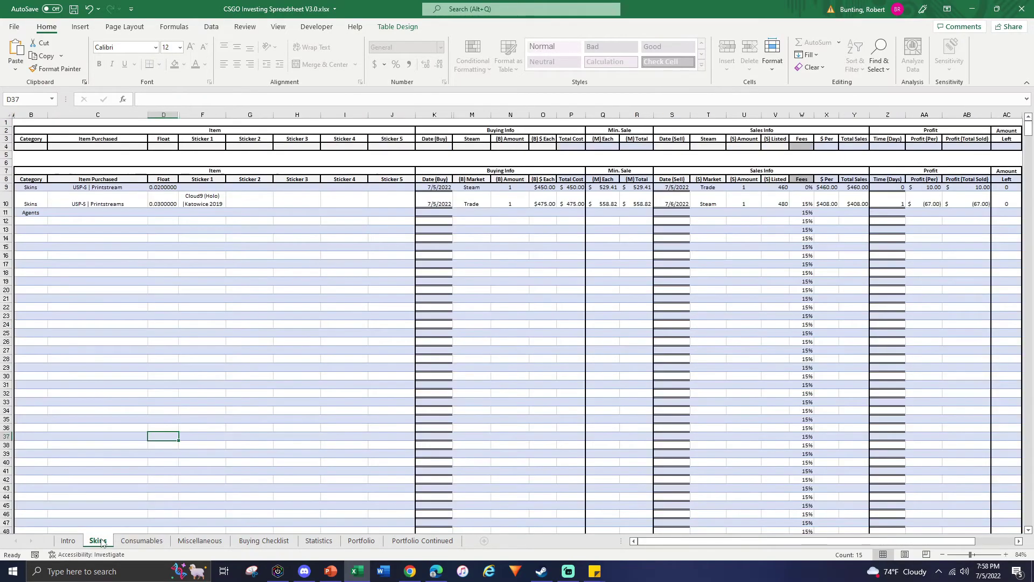
pyautogui.click(743, 237)
pyautogui.moveTo(754, 542); pyautogui.dragTo(796, 541)
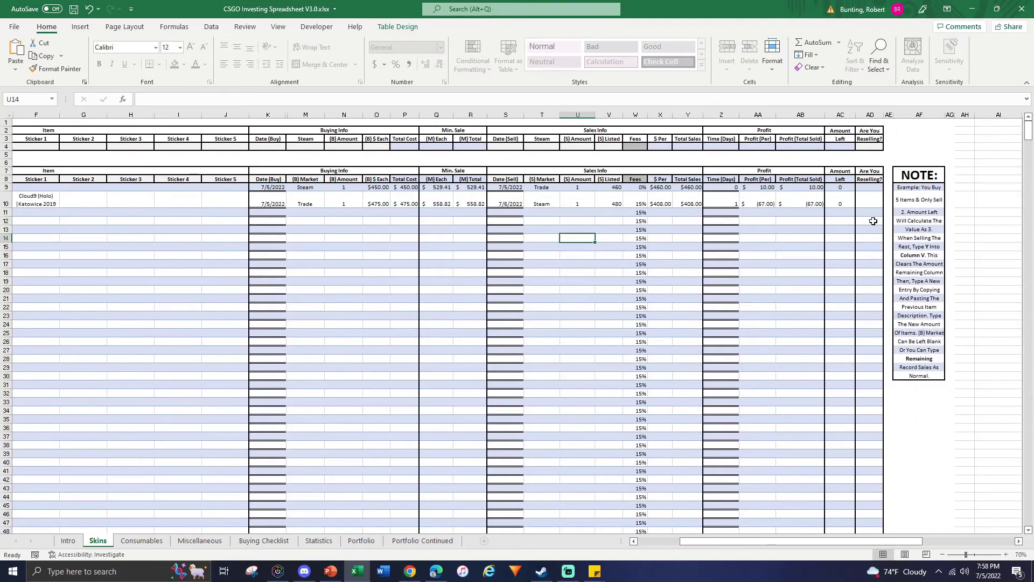
# Step: Change the first Printstream's bought amount in N9 to 3
pyautogui.click(344, 187)
pyautogui.write('3')
pyautogui.press('Return')
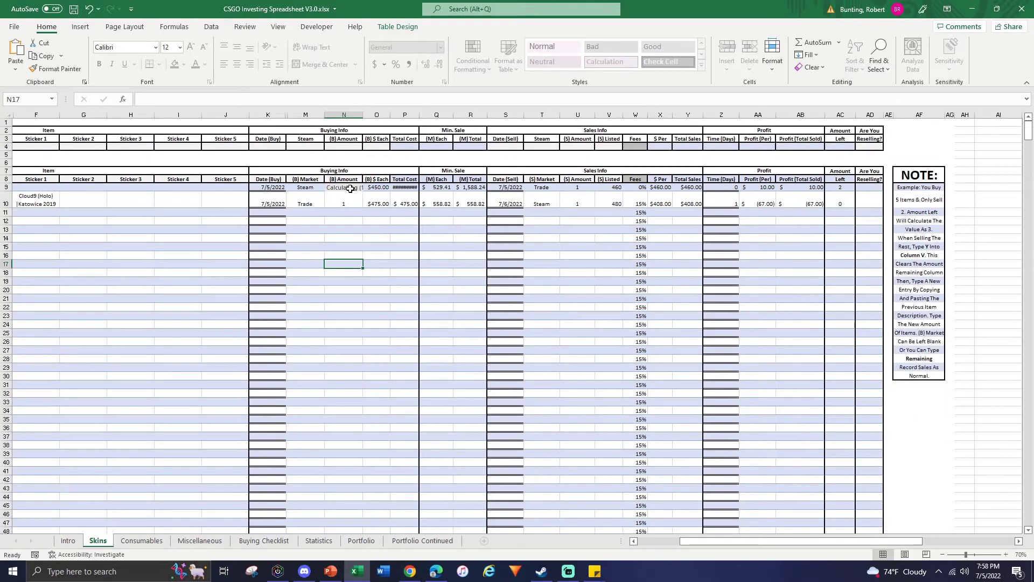
pyautogui.write('3')
pyautogui.click(346, 213)
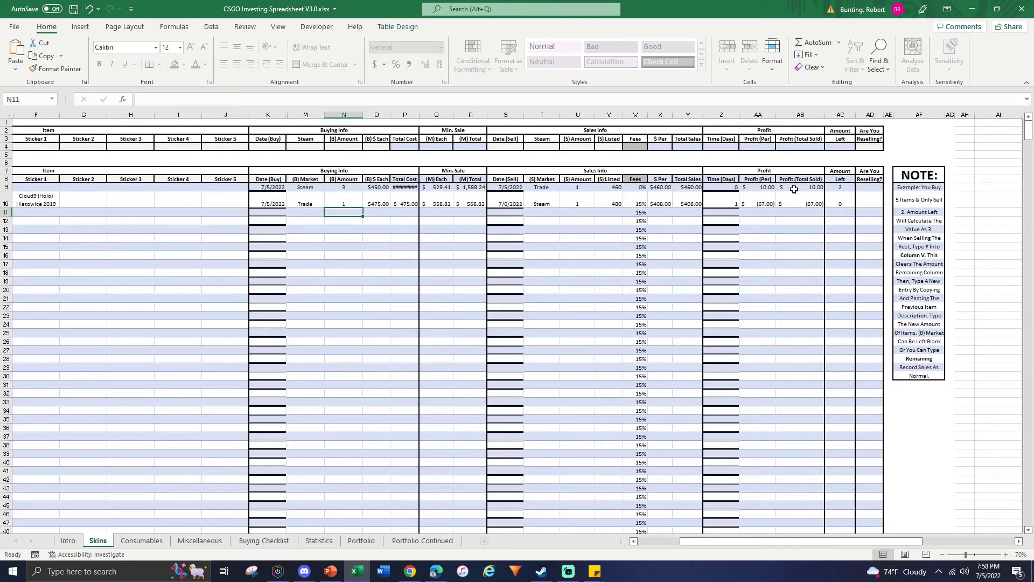
# Step: Mark row 9 as being resold with Y under Are You Reselling?
pyautogui.click(873, 186)
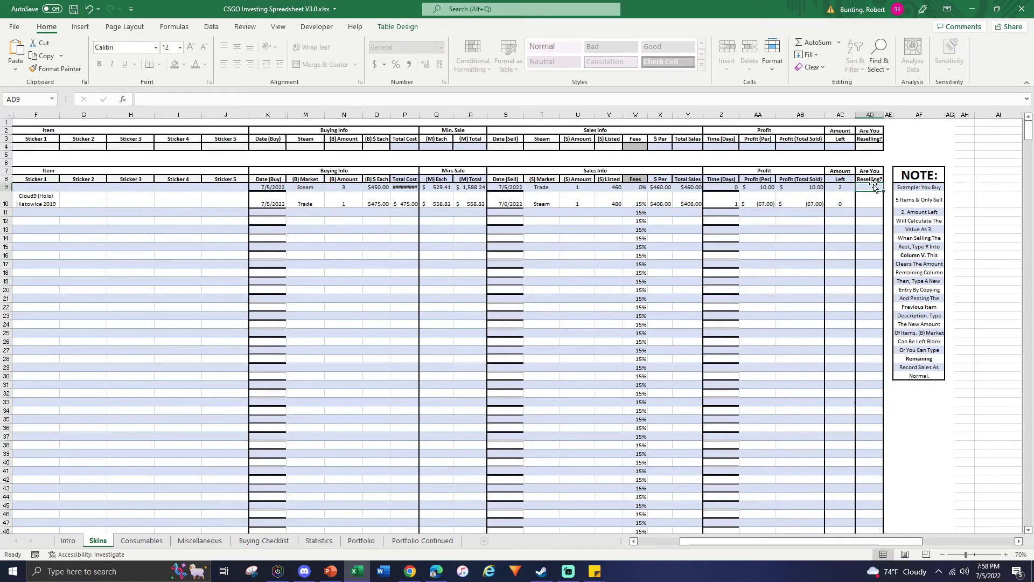
pyautogui.write('y')
pyautogui.click(863, 247)
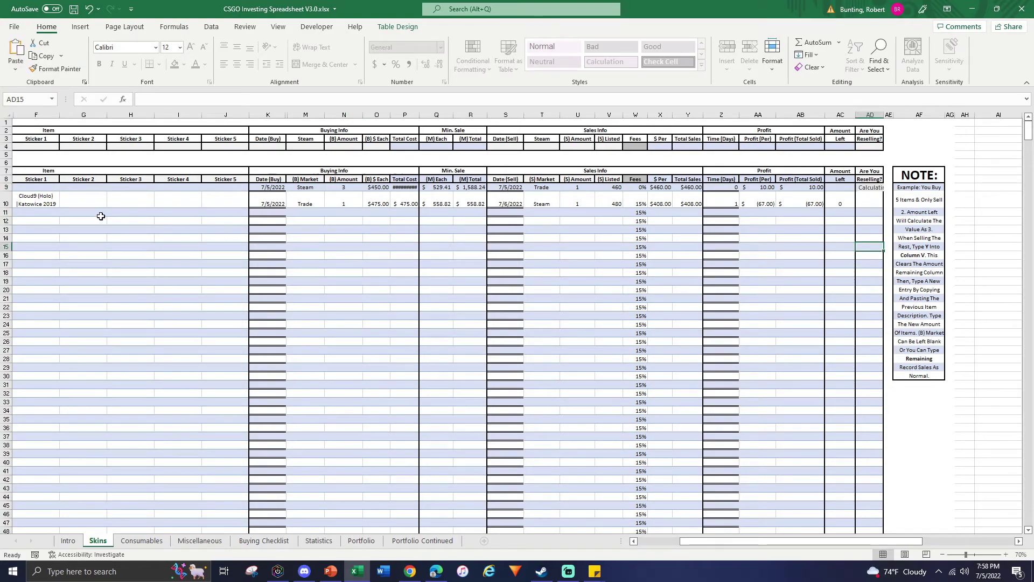
pyautogui.click(52, 213)
pyautogui.hscroll(-3, 787, 528)
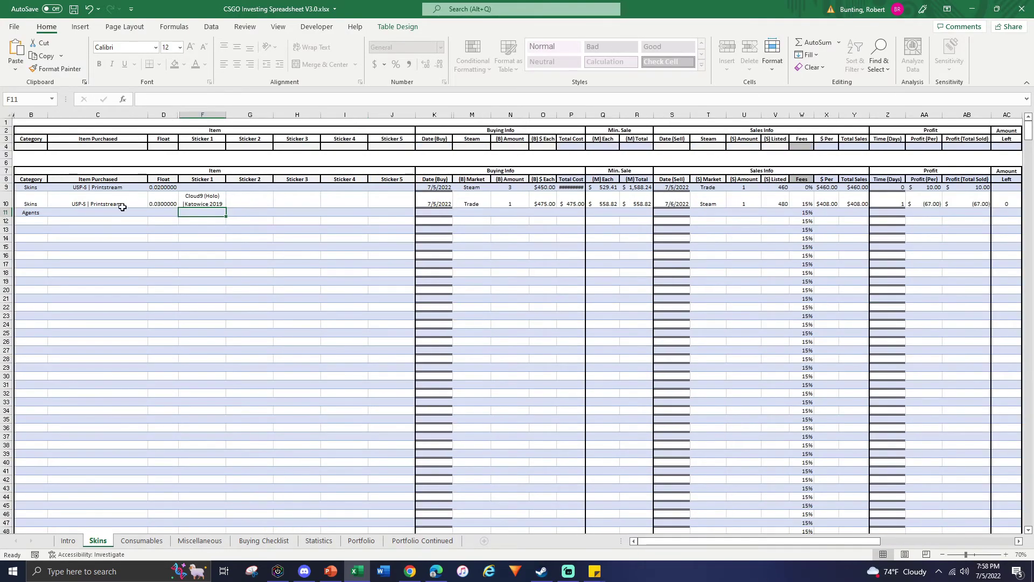
# Step: Copy the USP-S | Printstream name and 0.02 float from row 9 into C11 and D11
pyautogui.click(94, 215)
pyautogui.click(142, 189)
pyautogui.hotkey('ctrl', 'c')
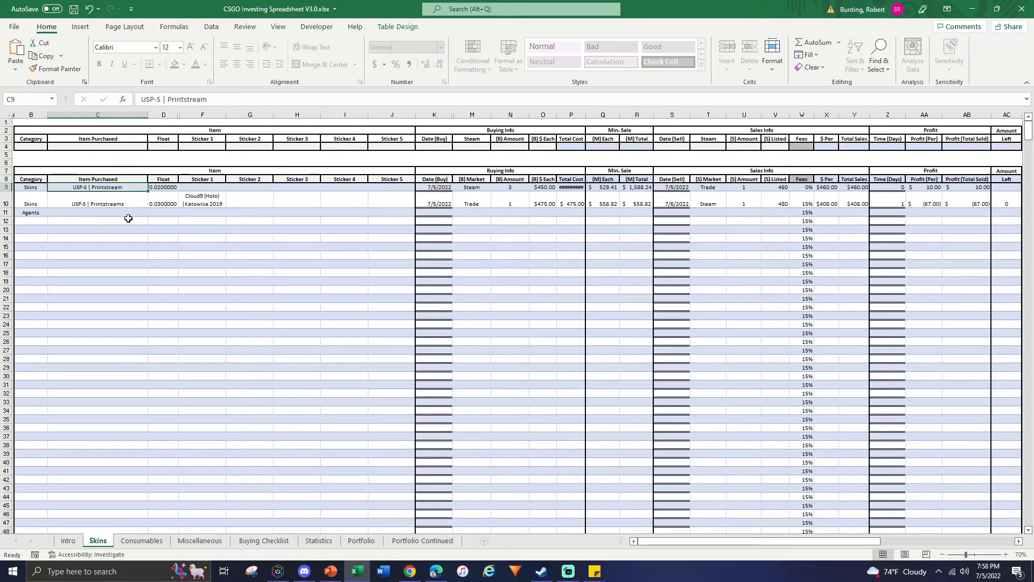
pyautogui.click(128, 214)
pyautogui.hotkey('ctrl', 'v')
pyautogui.click(164, 187)
pyautogui.hotkey('ctrl', 'c')
pyautogui.click(164, 212)
pyautogui.hotkey('ctrl', 'v')
# Step: Give row 11 amount 2, buy date 7/5/2022 and buying market Previous Entry
pyautogui.click(507, 212)
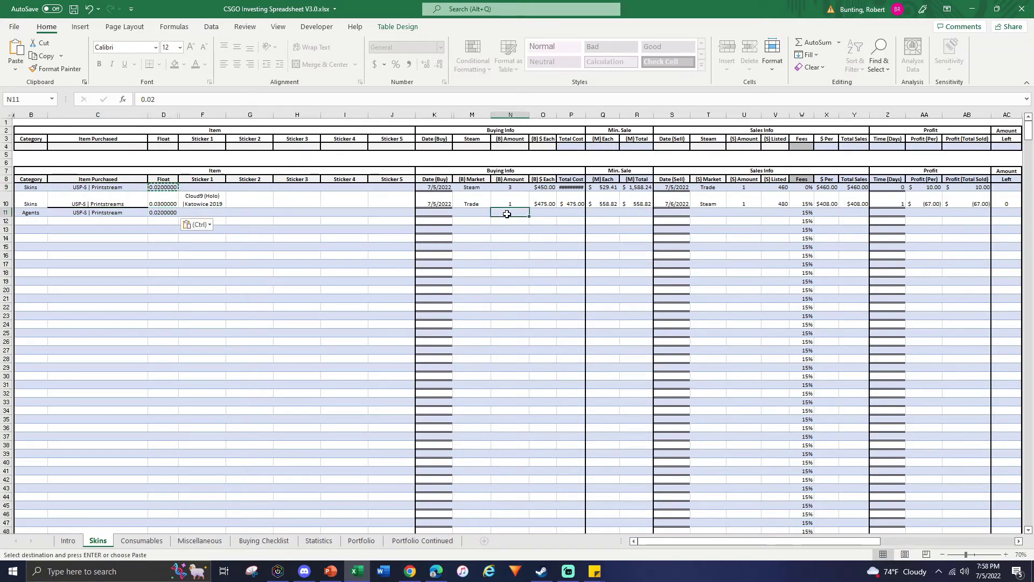
pyautogui.write('2')
pyautogui.click(469, 213)
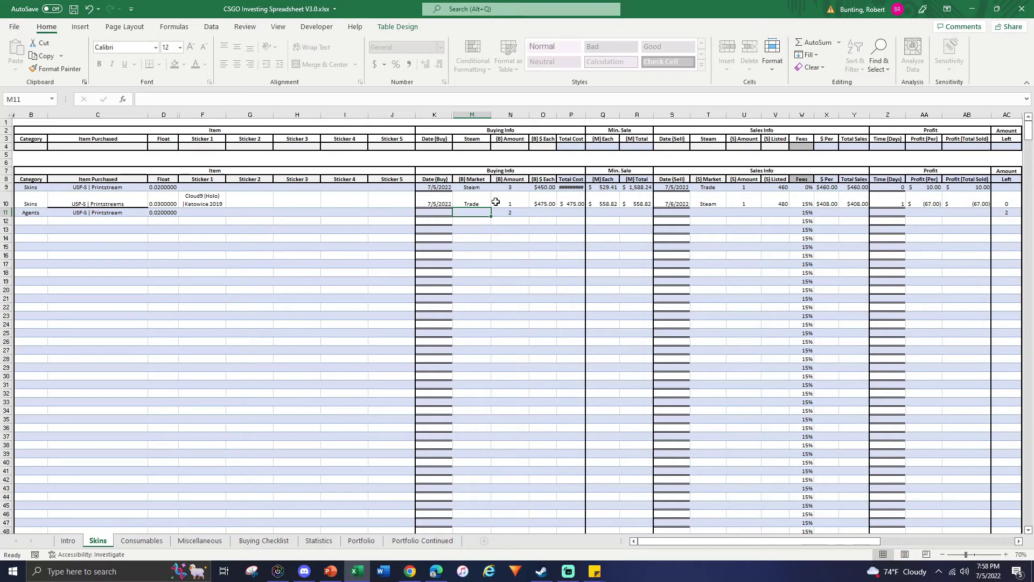
pyautogui.click(430, 212)
pyautogui.write('7/5/')
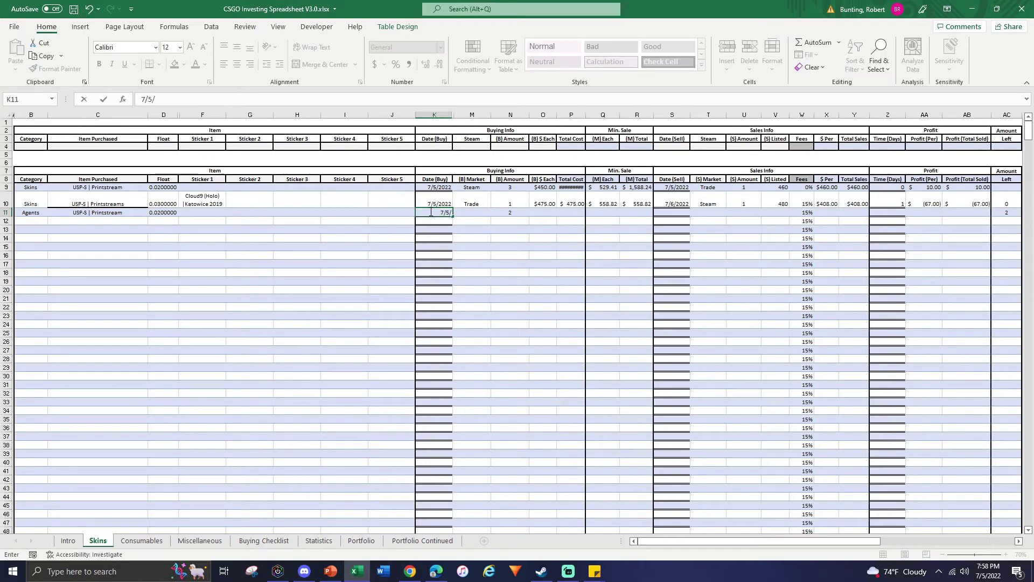
pyautogui.write('2022')
pyautogui.press('Tab')
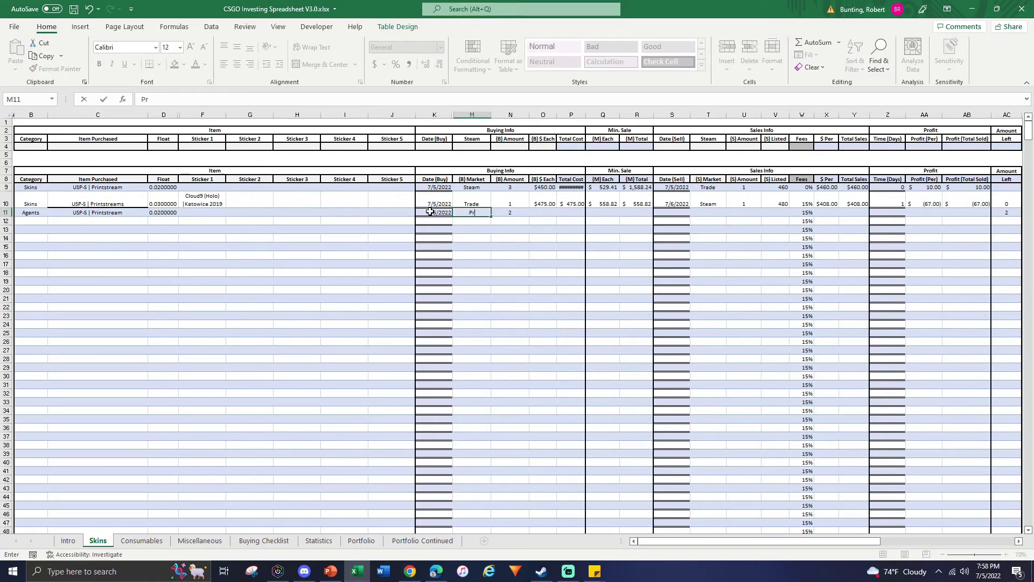
pyautogui.write('Previous Entr')
pyautogui.write('y')
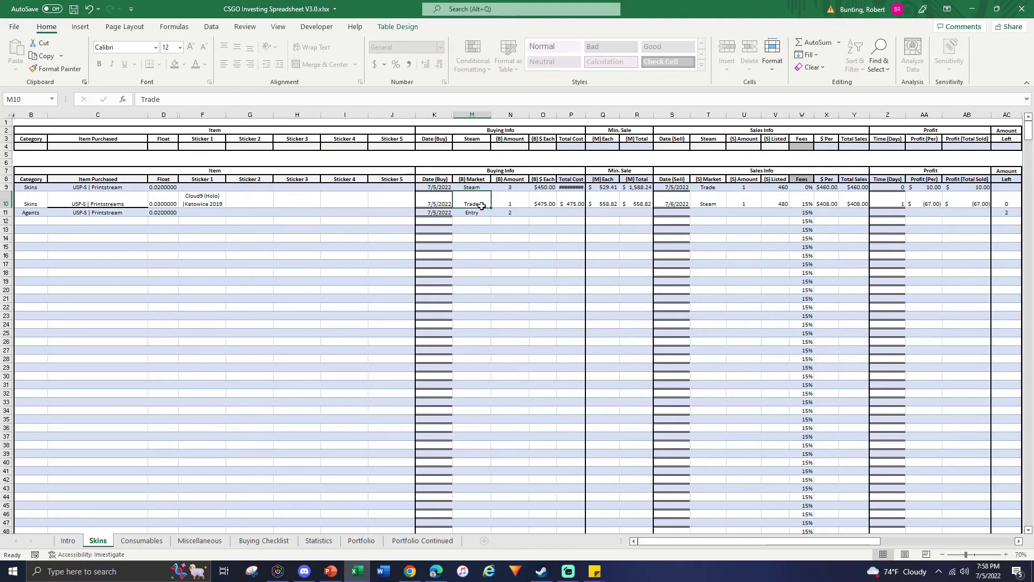
pyautogui.hotkey('ctrl', 'Return')
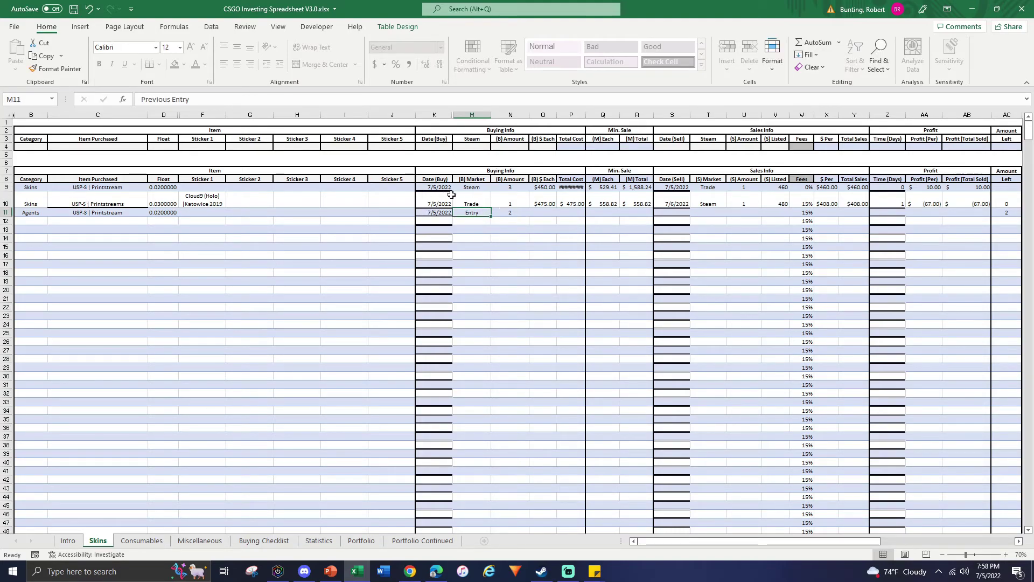
# Step: Set the row 11 buy price to 0
pyautogui.click(553, 214)
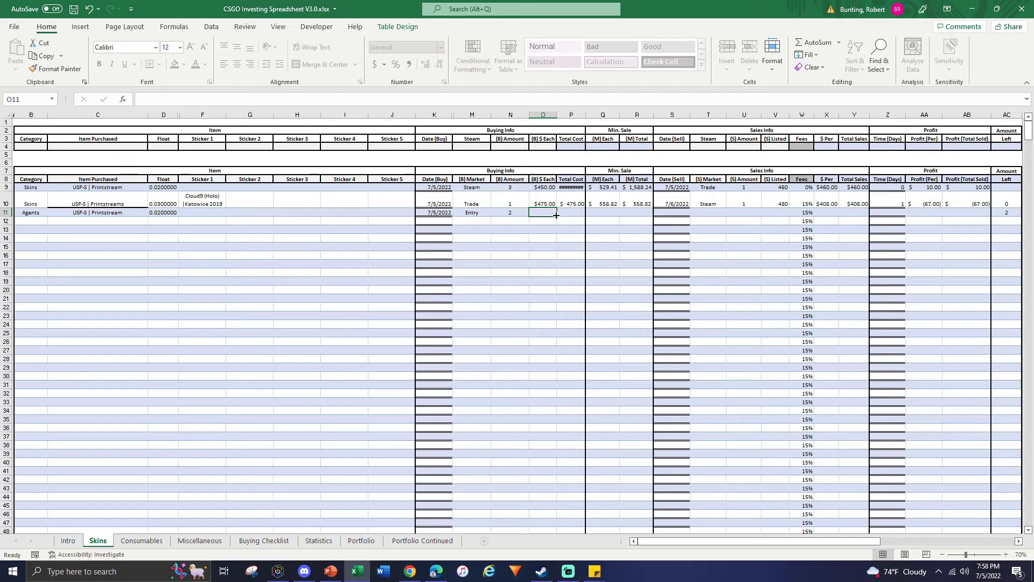
pyautogui.write('0')
pyautogui.hotkey('ctrl', 'Return')
pyautogui.click(555, 235)
pyautogui.moveTo(720, 540); pyautogui.dragTo(796, 538)
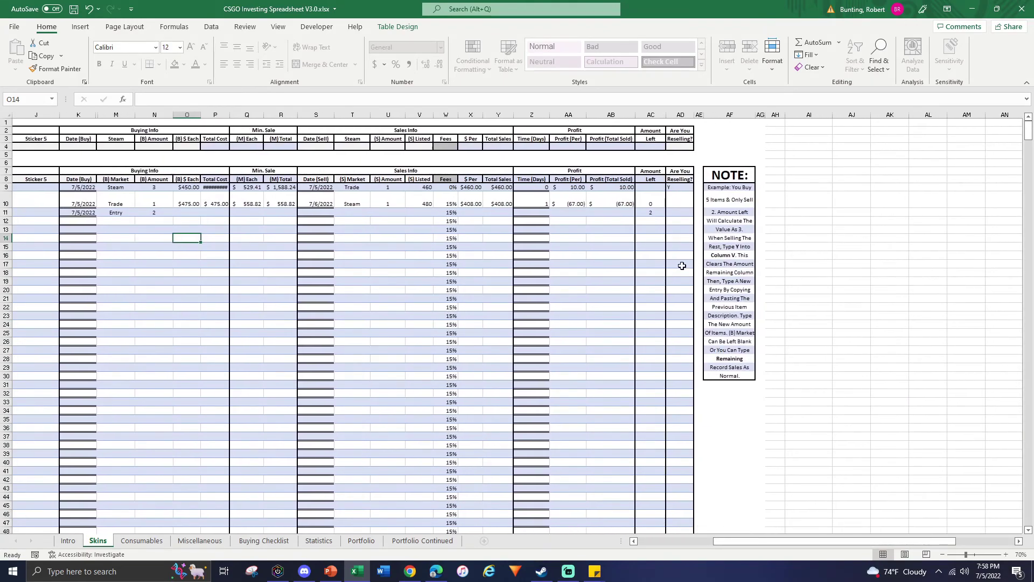
pyautogui.moveTo(786, 541); pyautogui.dragTo(538, 515)
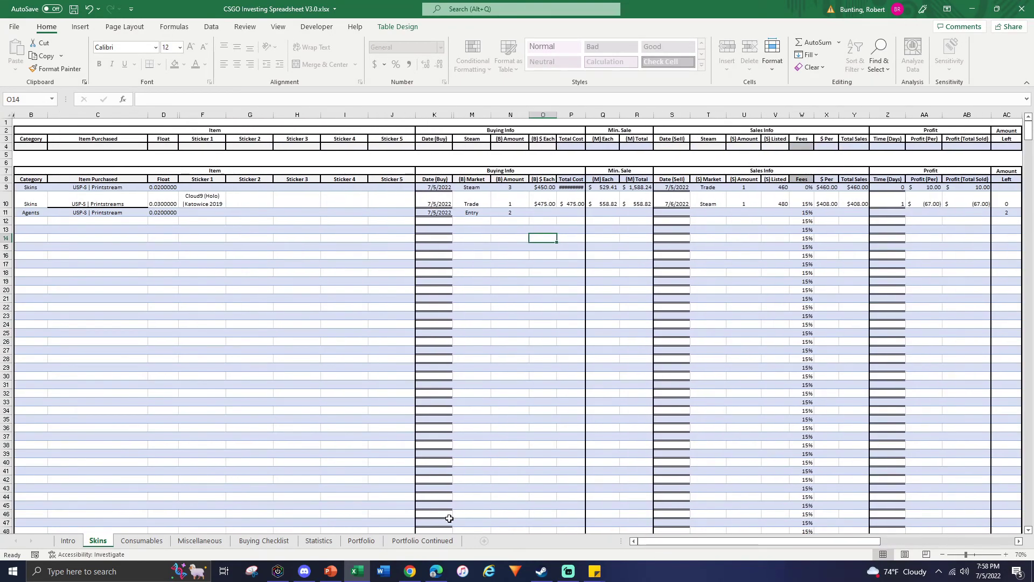